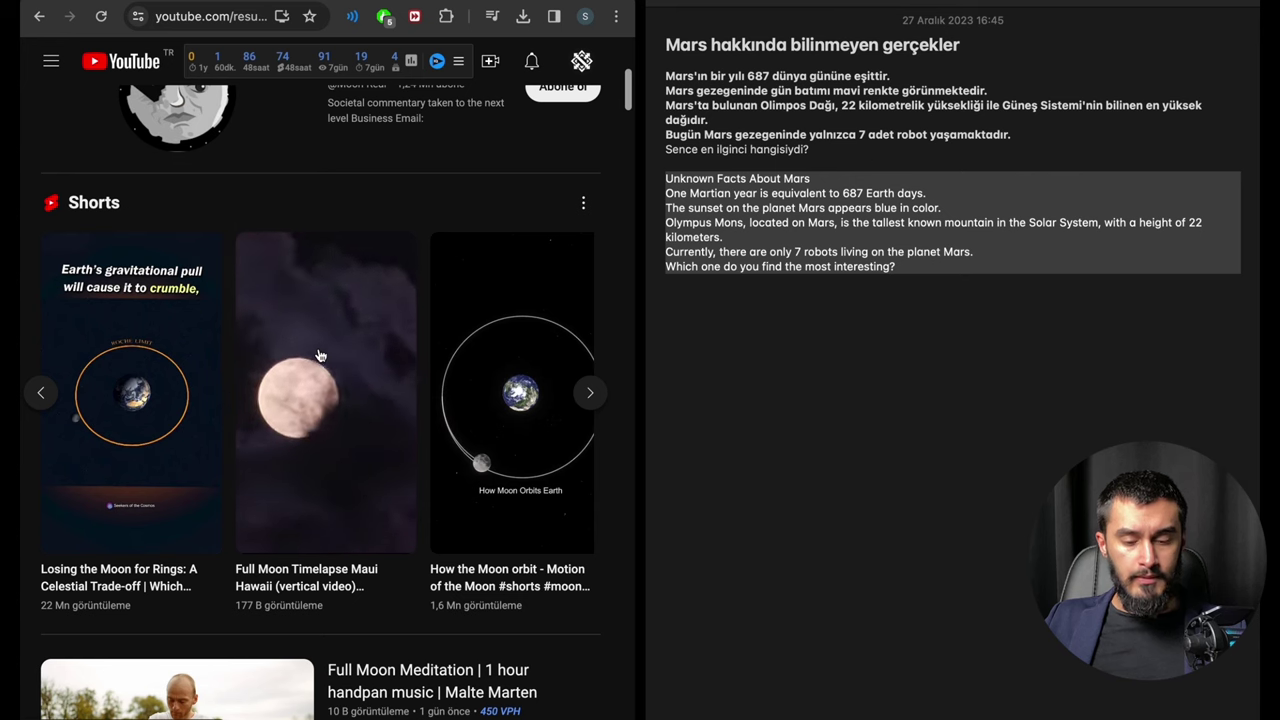
Step: Browse further along the moon Shorts, and open the Savefrom.net result of a Google search for "youtube video indirme"
left_click(590, 392)
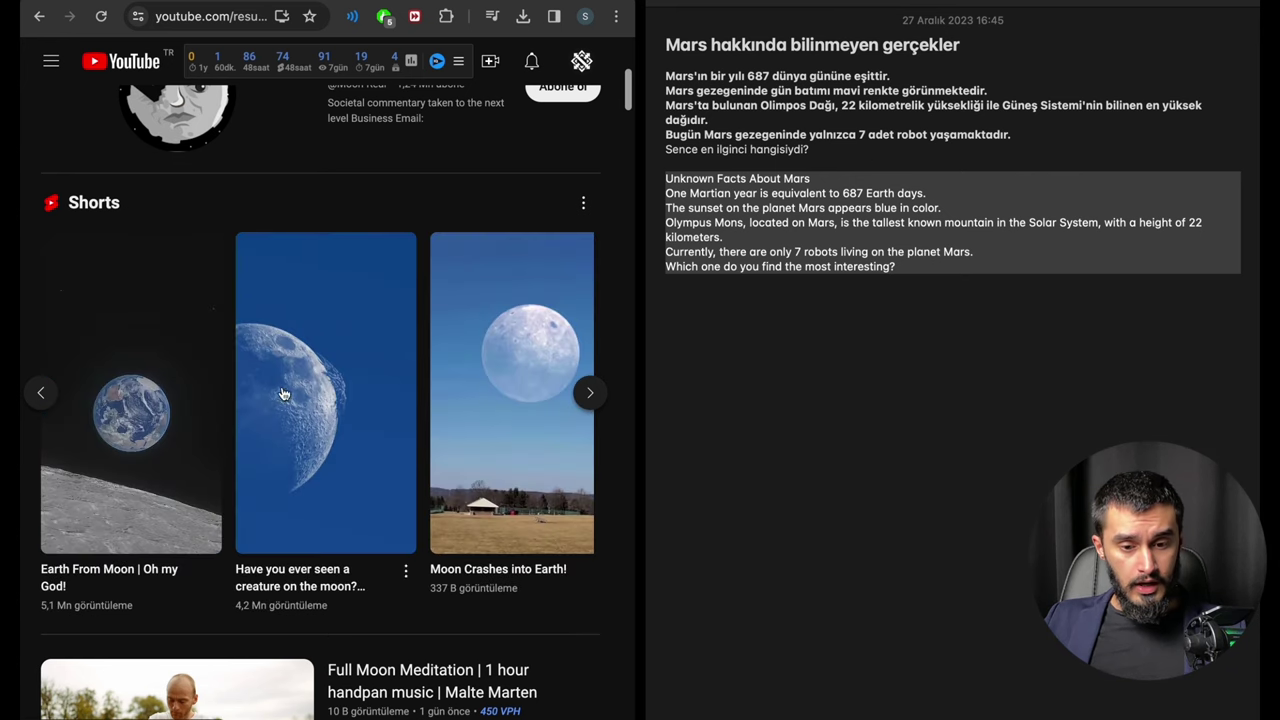
mouse_move(507, 331)
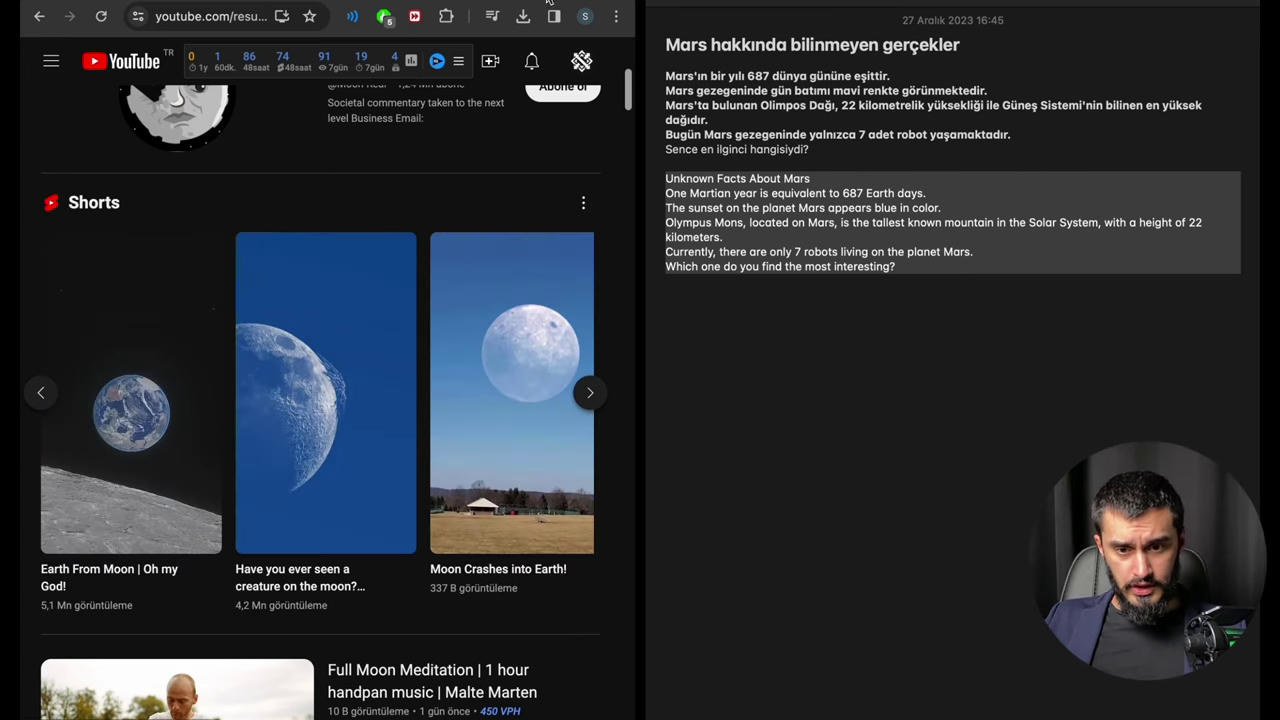
key("super+t")
type("google.com")
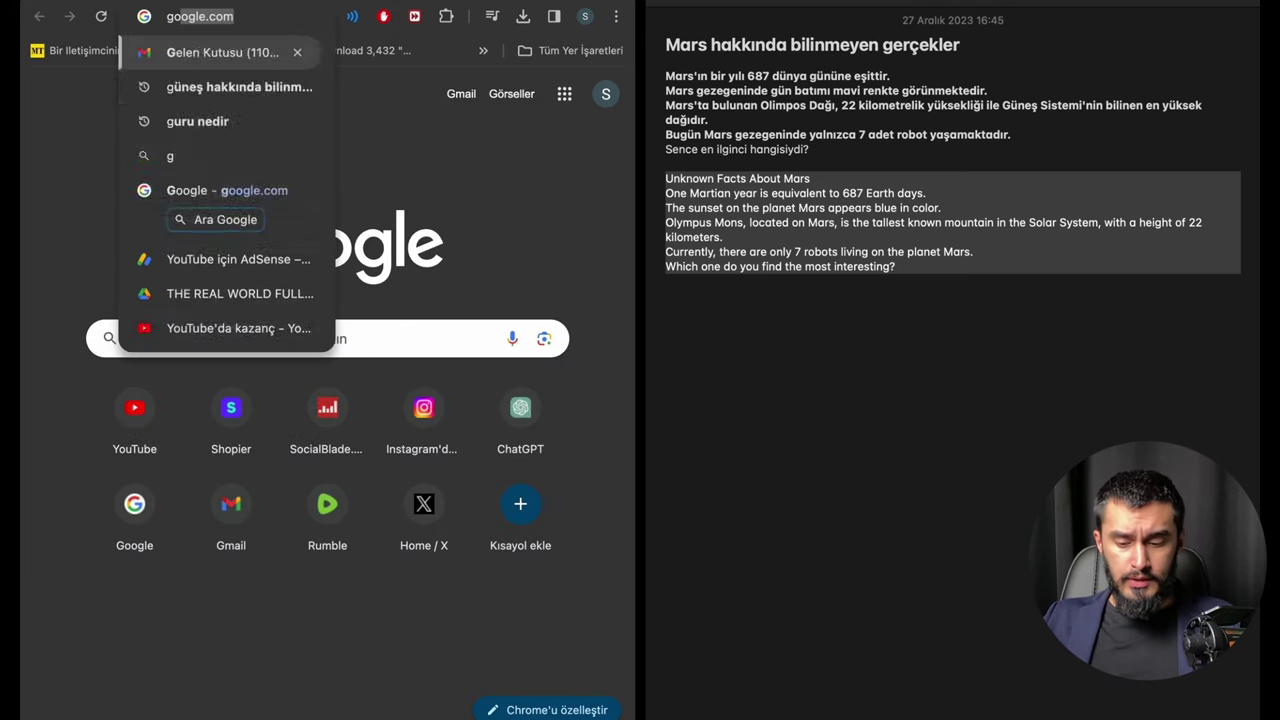
key("Return")
type("youtu")
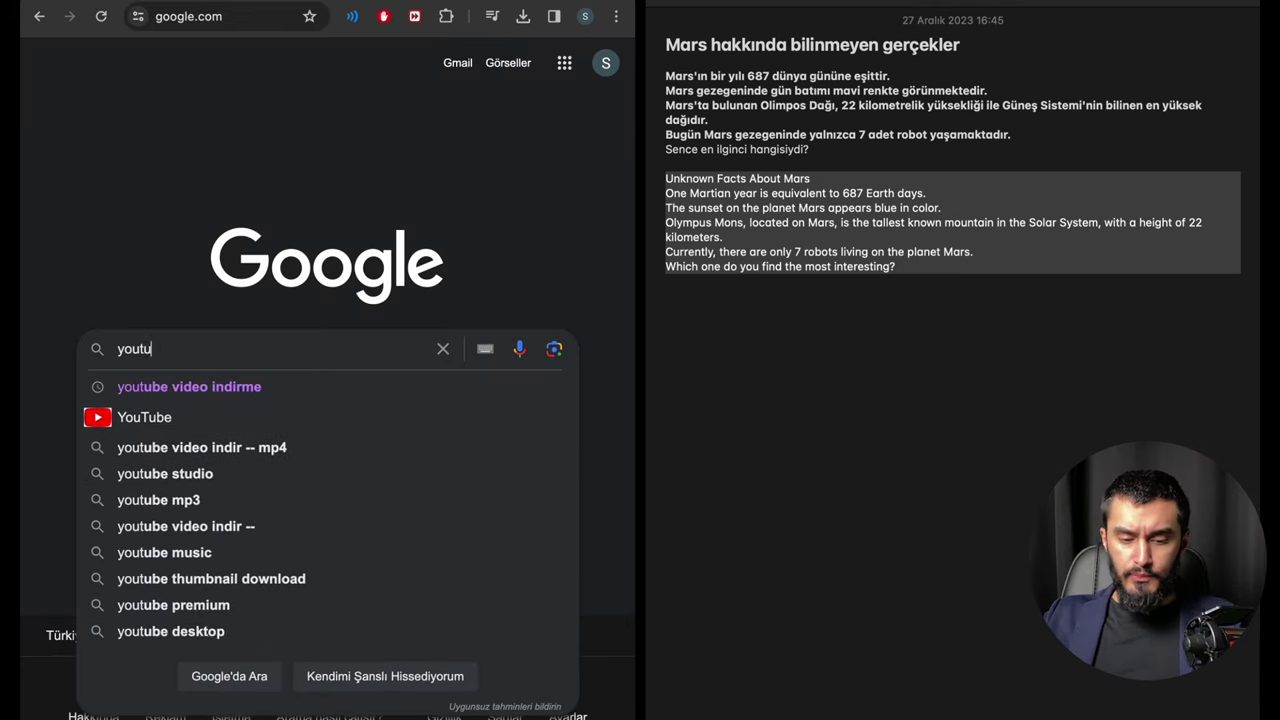
type("be video indirme")
key("Return")
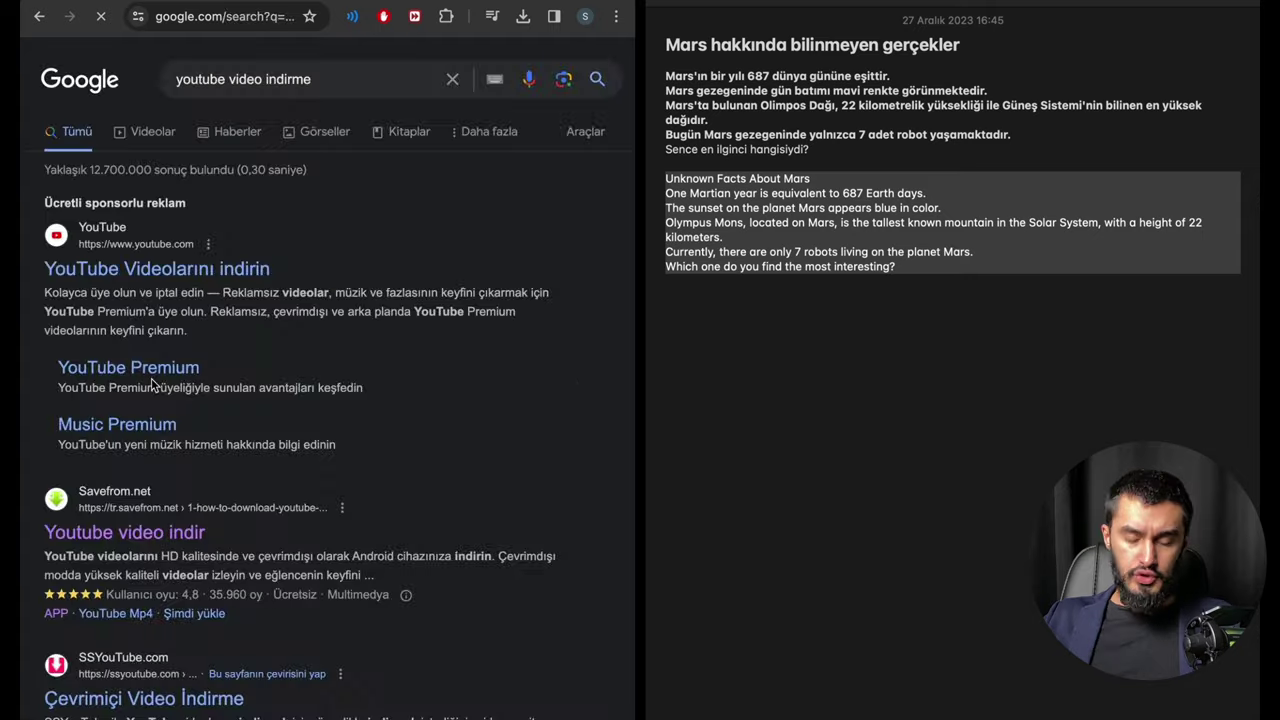
left_click(120, 540)
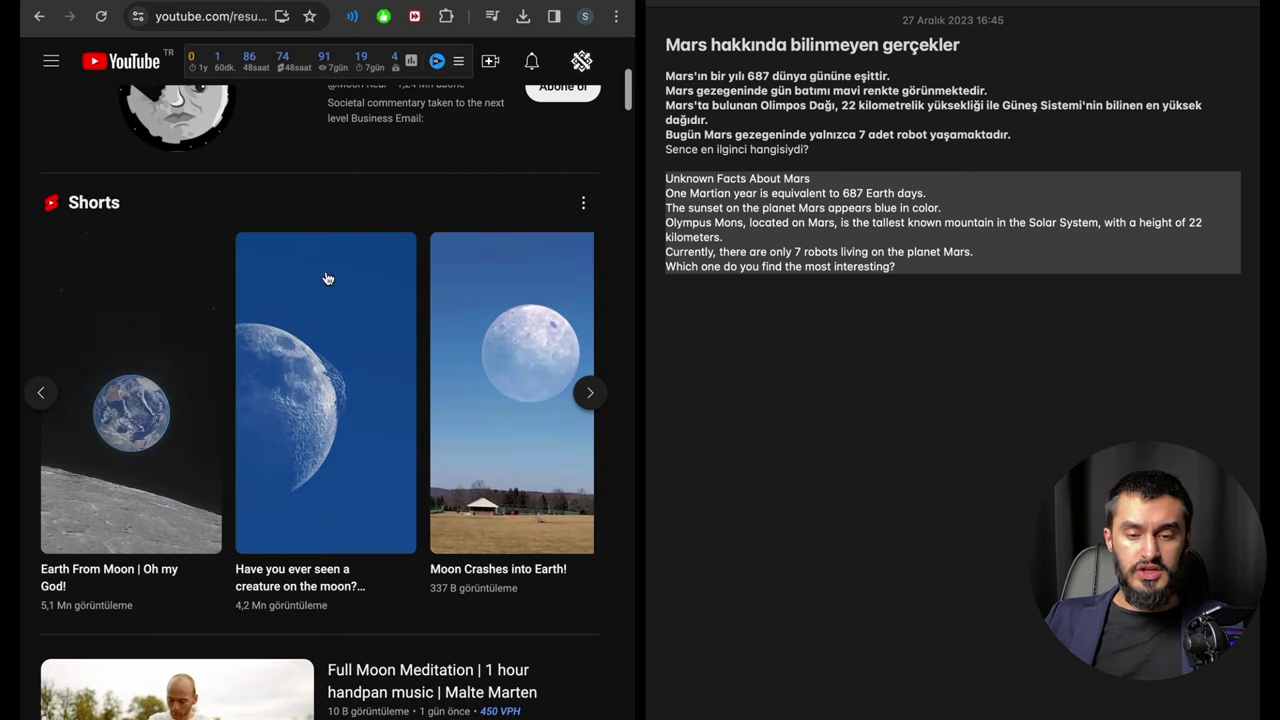
left_click(109, 389)
left_click(456, 1)
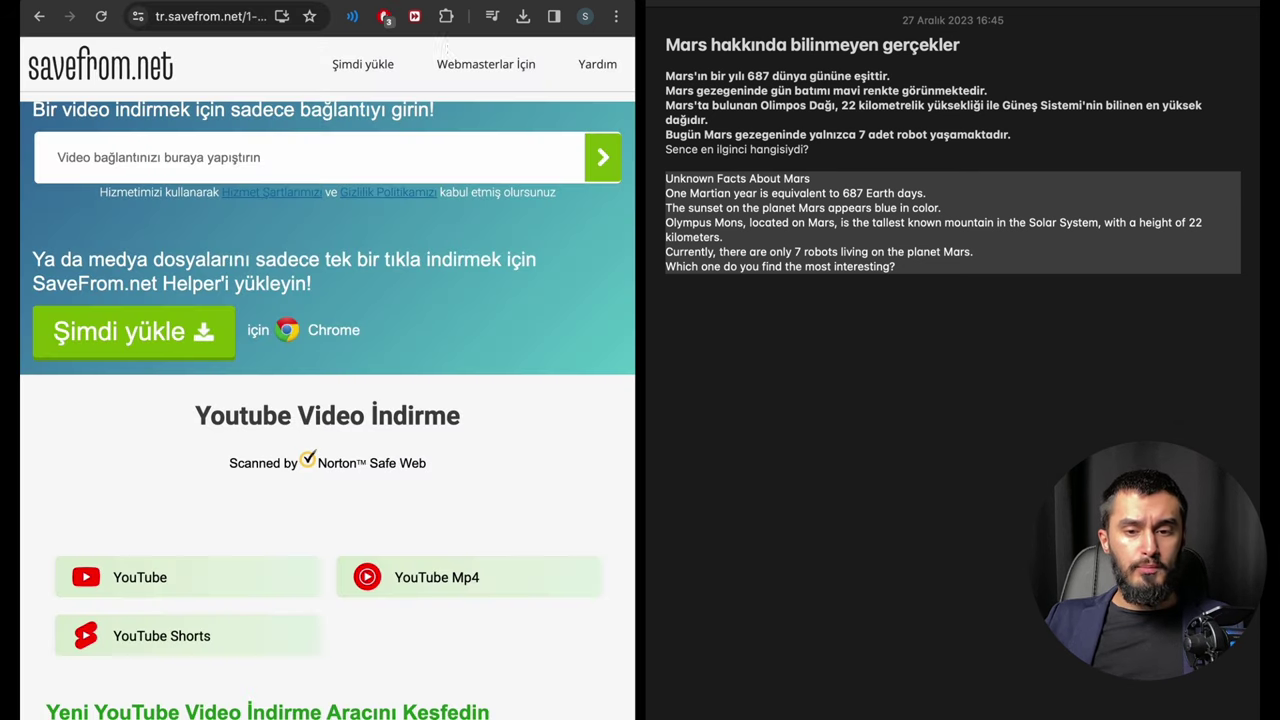
left_click(332, 176)
type("https://www.youtube.com/shorts/P83p3zCvs6g")
left_click(605, 158)
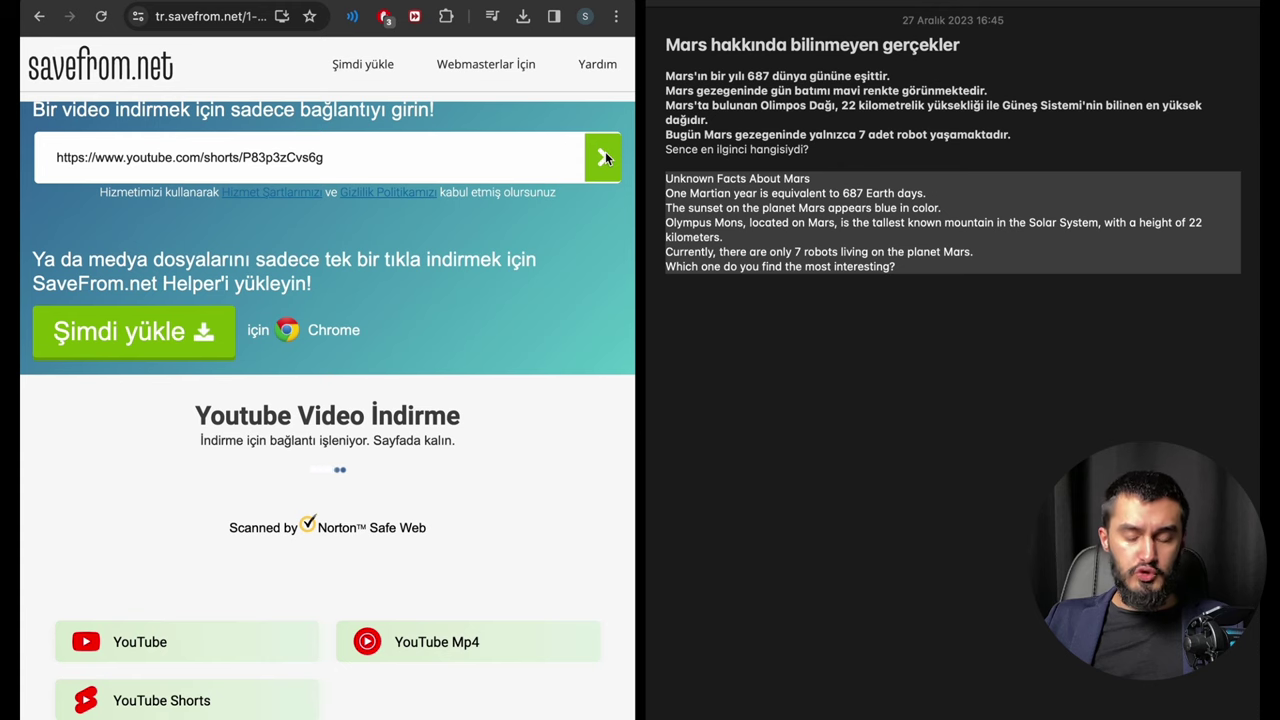
left_click(187, 508)
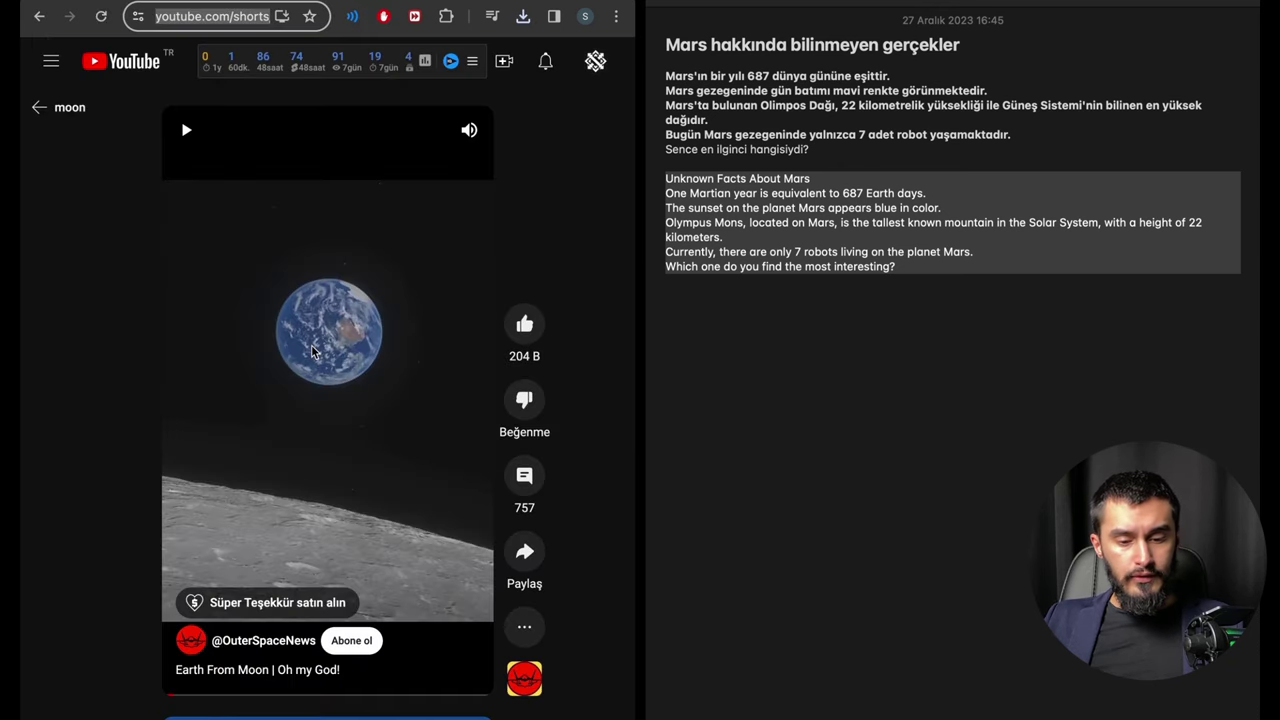
Step: Look through the following moon Shorts for more usable footage and return to the moon search results
scroll(311, 350, "down", 5)
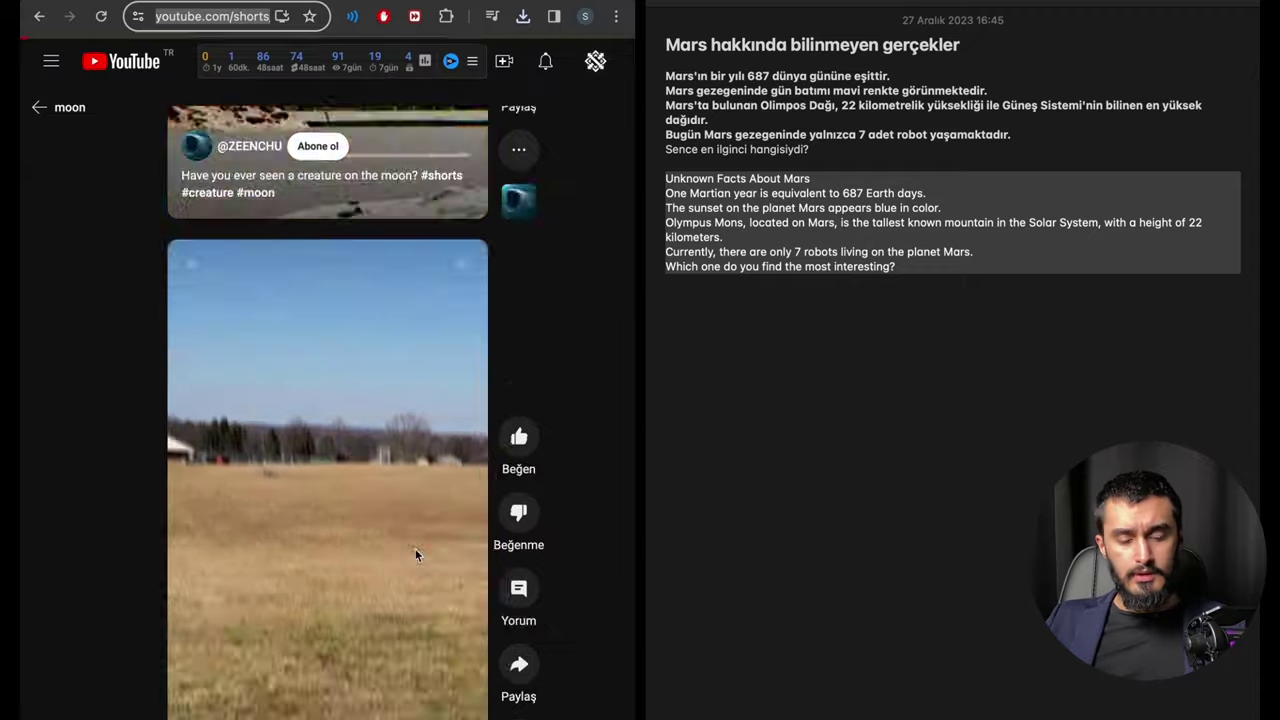
scroll(415, 555, "down", 3)
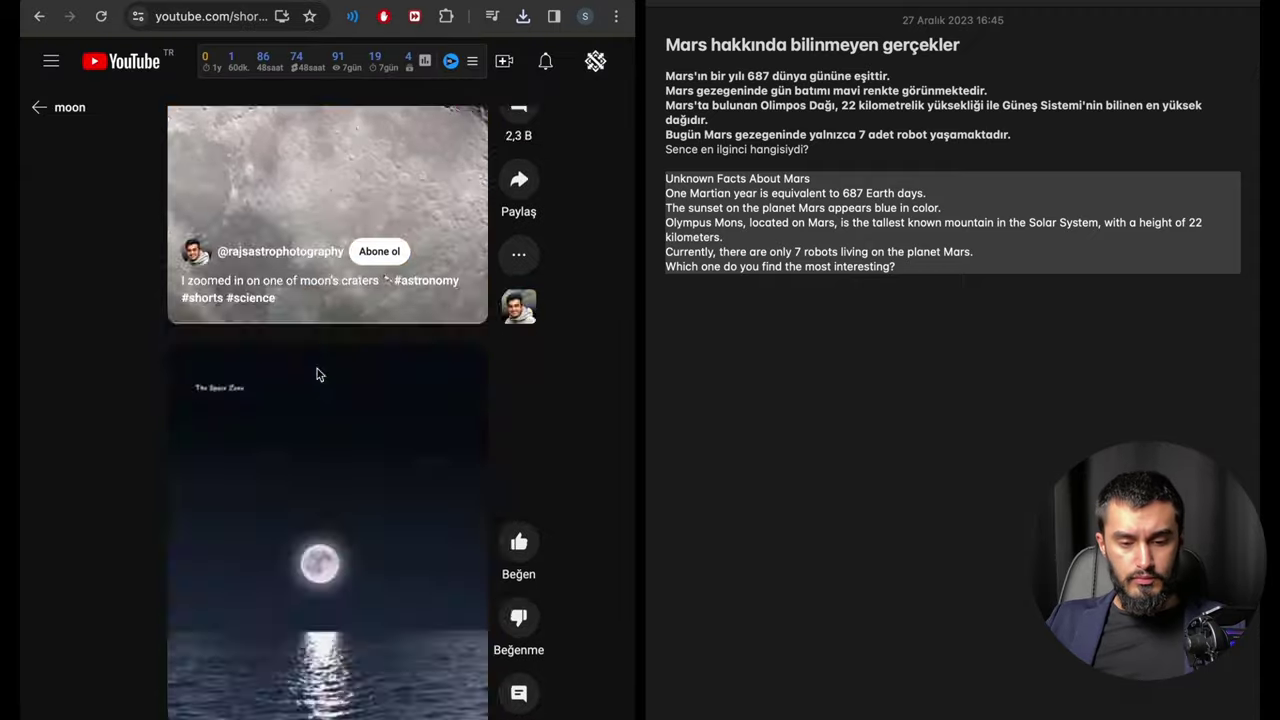
scroll(317, 374, "down", 3)
left_click(39, 107)
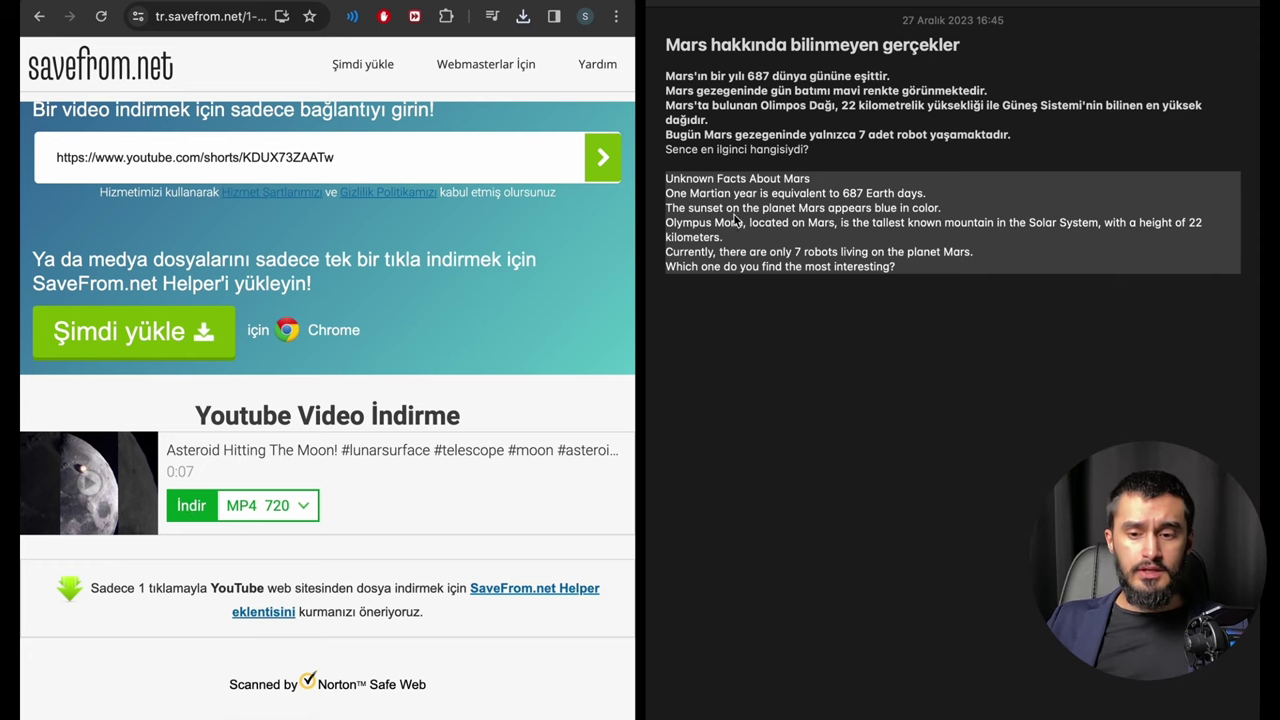
Step: Insert an extra blank line in the note between the Turkish text and "Unknown Facts About Mars"
left_click(775, 256)
left_click(761, 105)
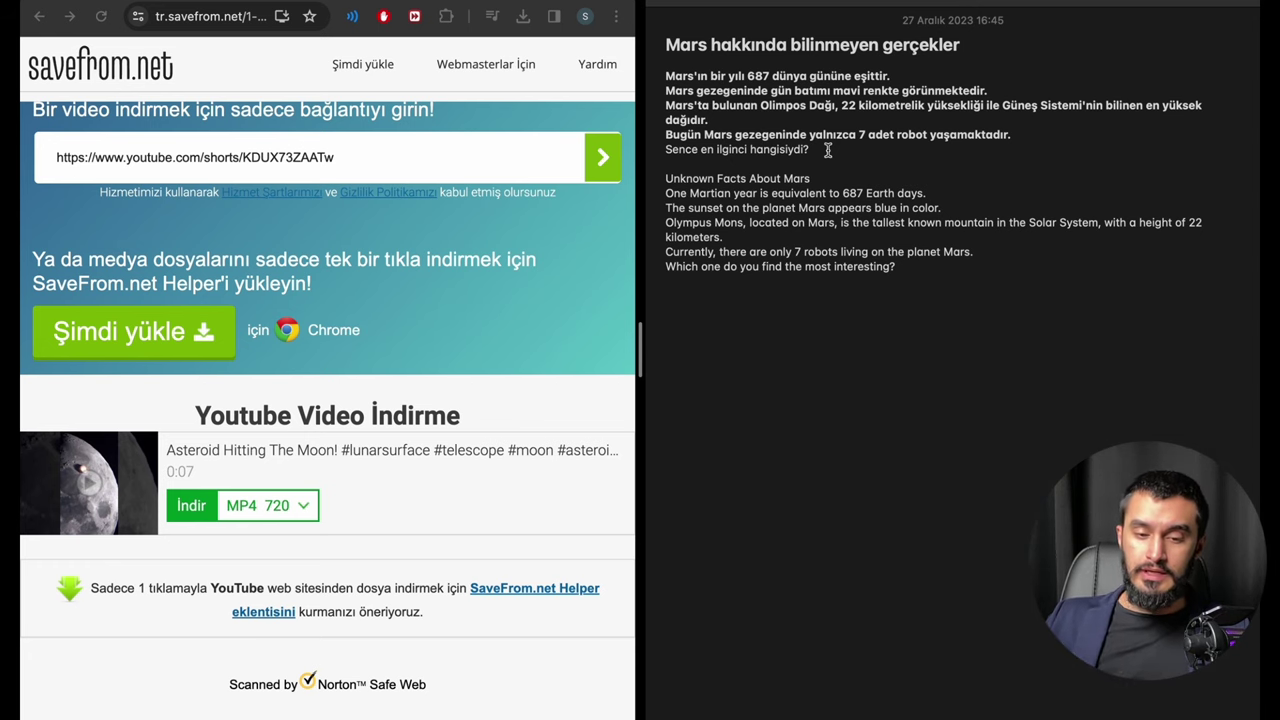
key("Return")
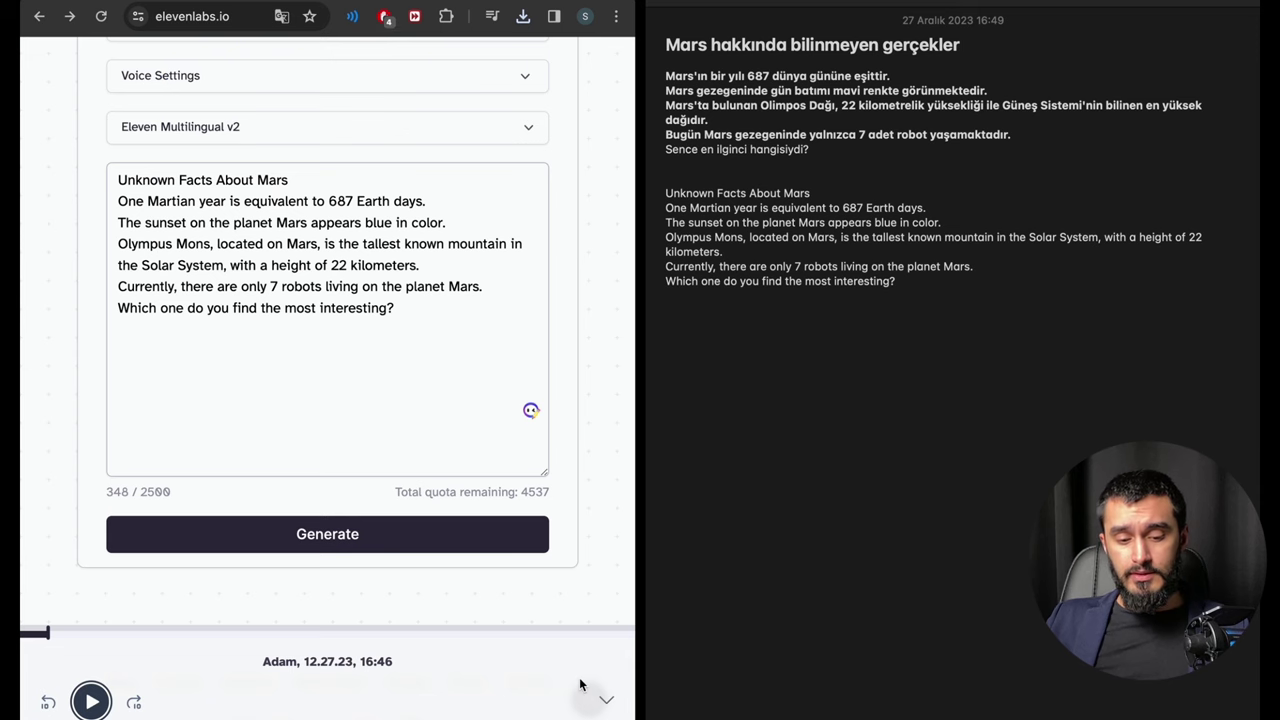
Step: Play a bit of the generated Adam voice-over of the Mars facts in ElevenLabs and download it
left_click(605, 700)
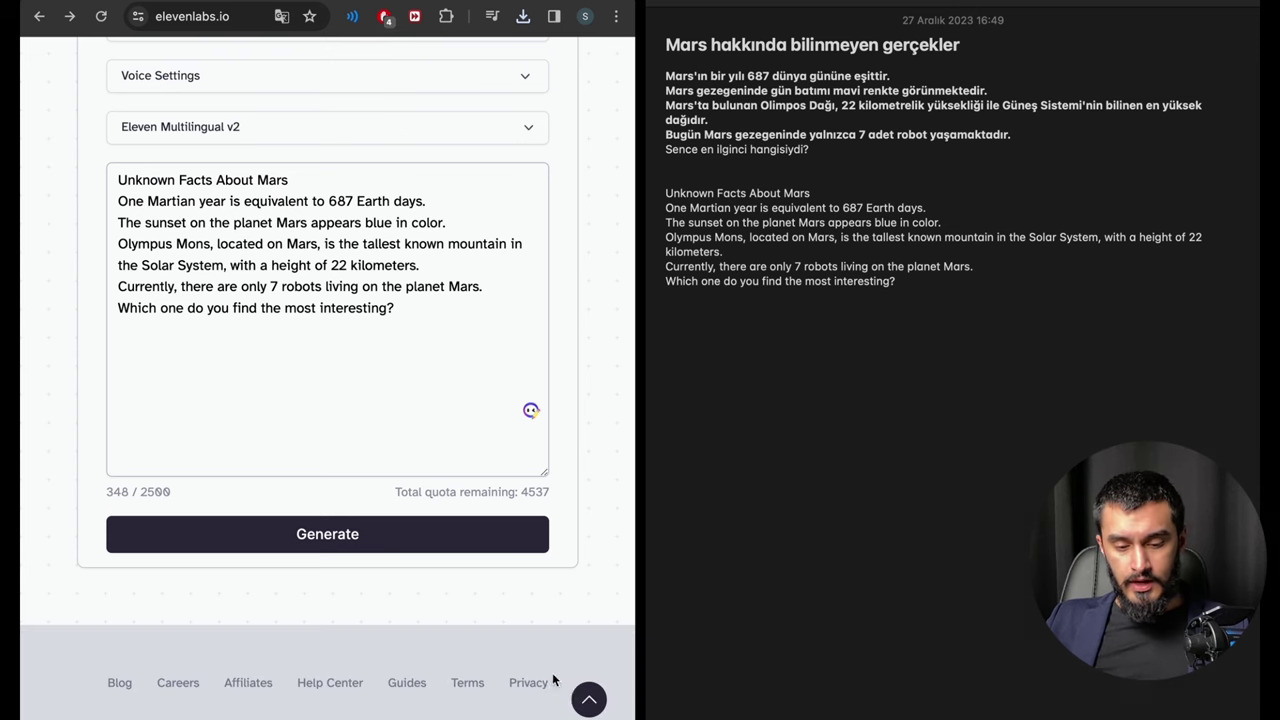
left_click(588, 699)
left_click(93, 699)
left_click(93, 699)
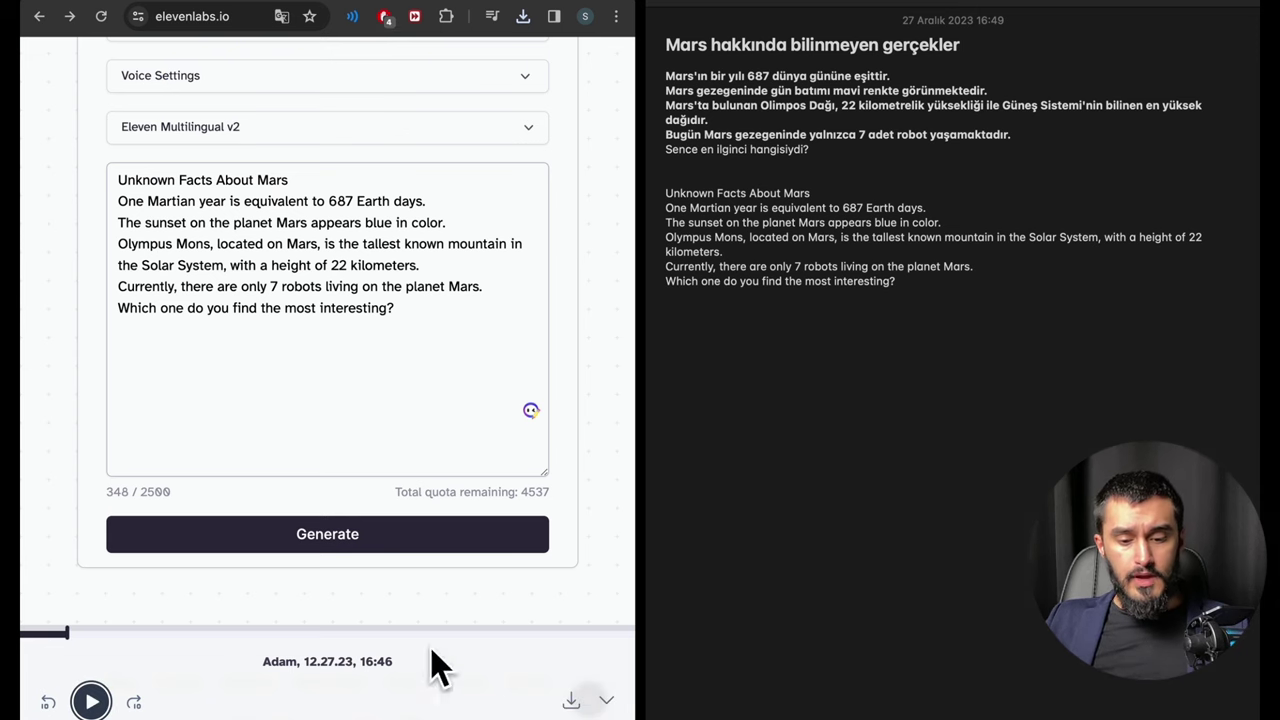
left_click(568, 701)
left_click(785, 323)
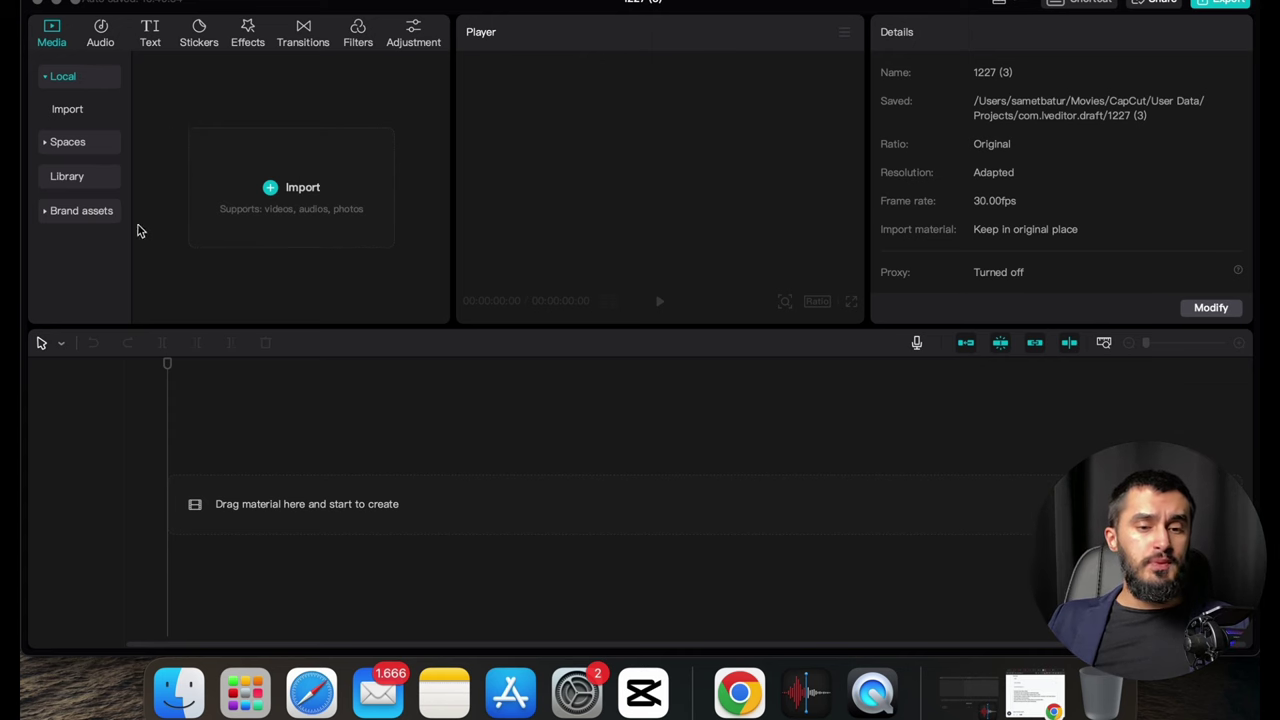
Step: In CapCut, import the downloaded video clips and ElevenLabs voice-over, and place the voice-over at the start of the timeline
left_click(260, 173)
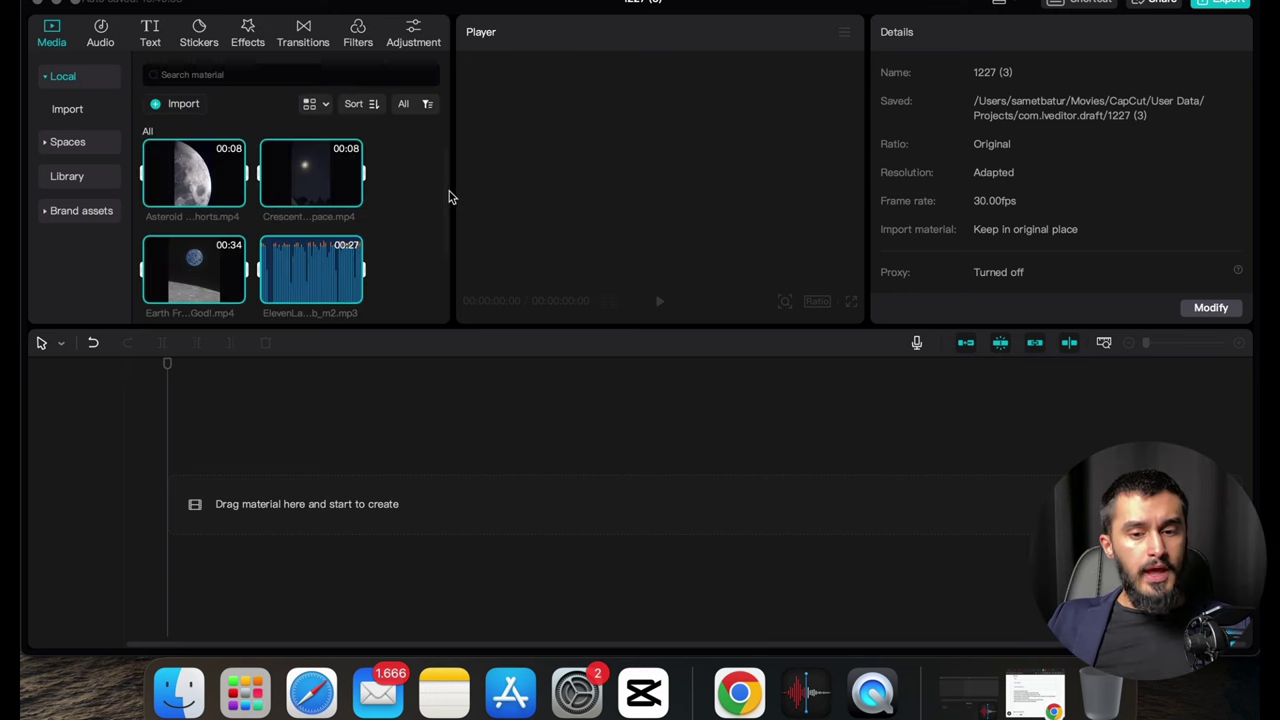
scroll(198, 225, "down", 2)
scroll(197, 238, "up", 2)
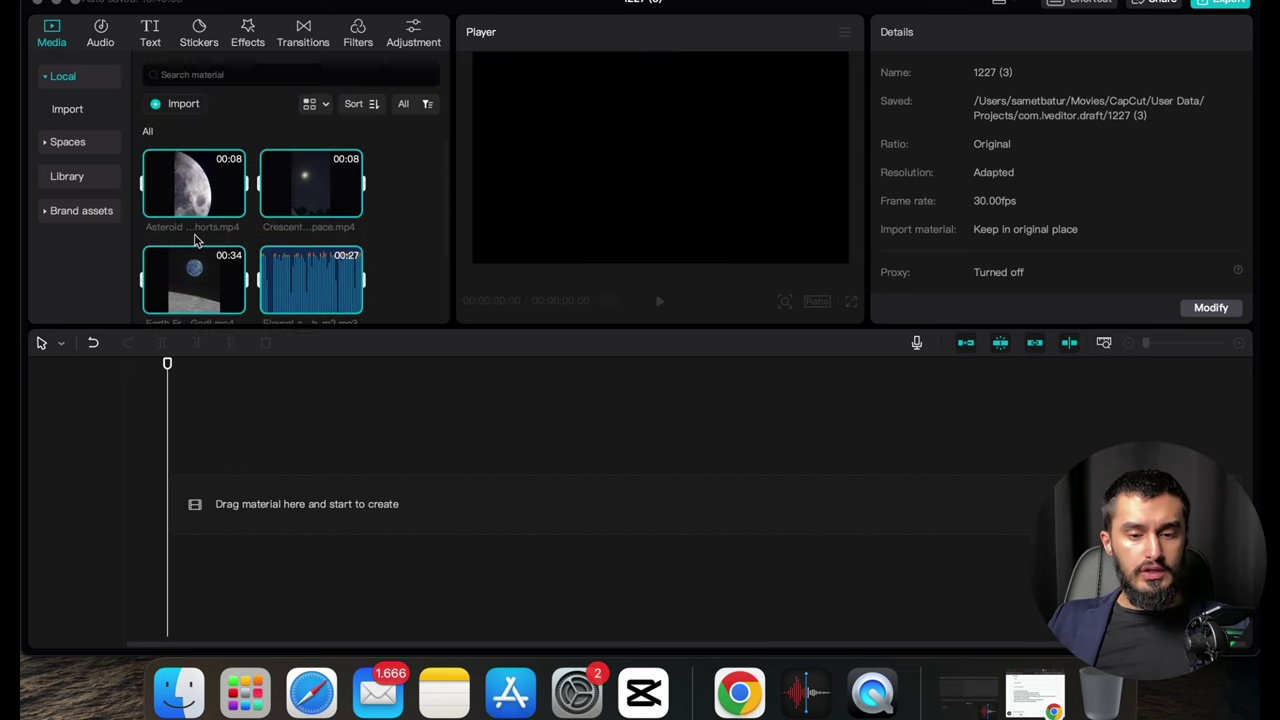
scroll(375, 262, "down", 1)
left_click_drag(345, 255, 202, 515)
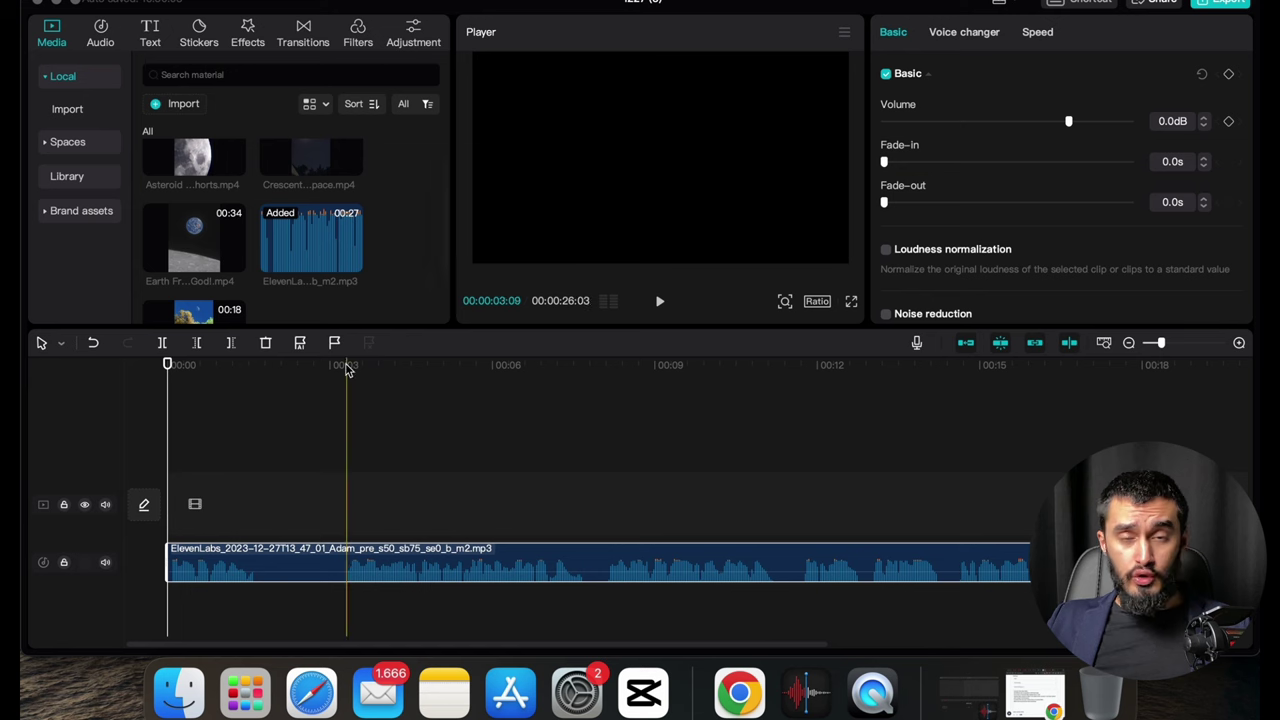
Step: Split the voice-over after its first sentence at about 00:00:01:19 and trim the silence up to about 00:00:03:07
scroll(400, 510, "up", 2)
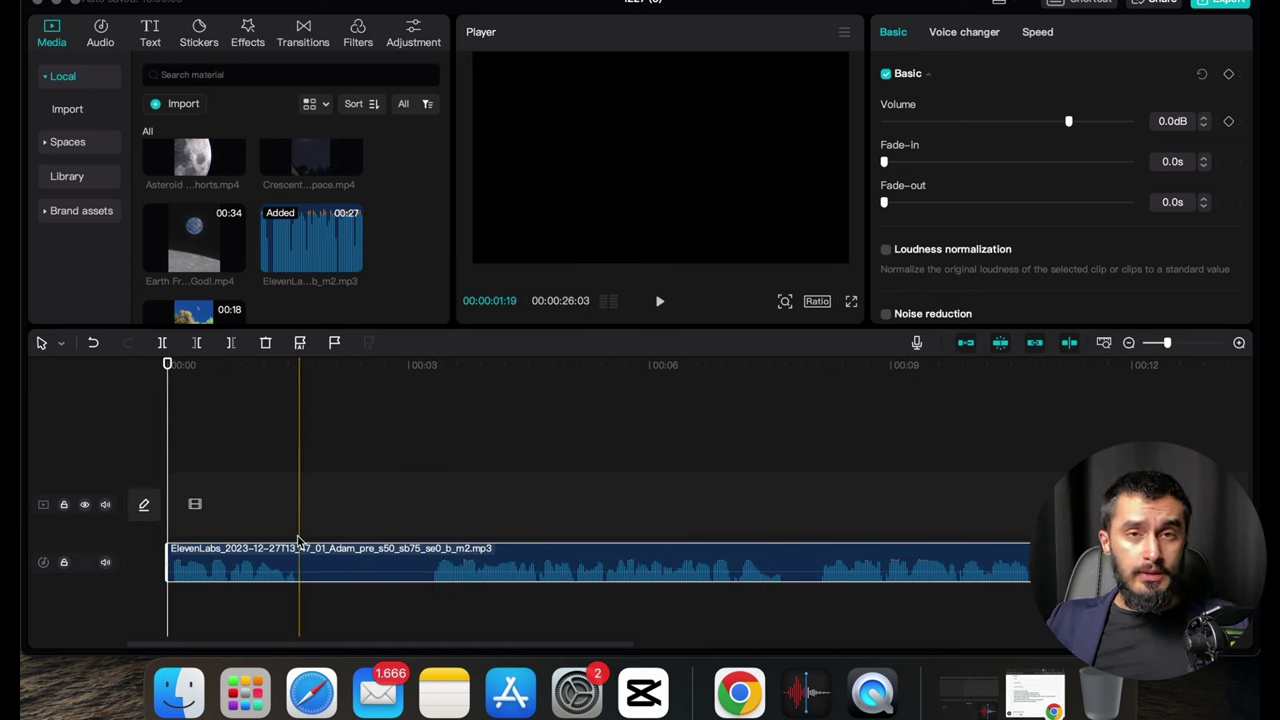
key("super+b")
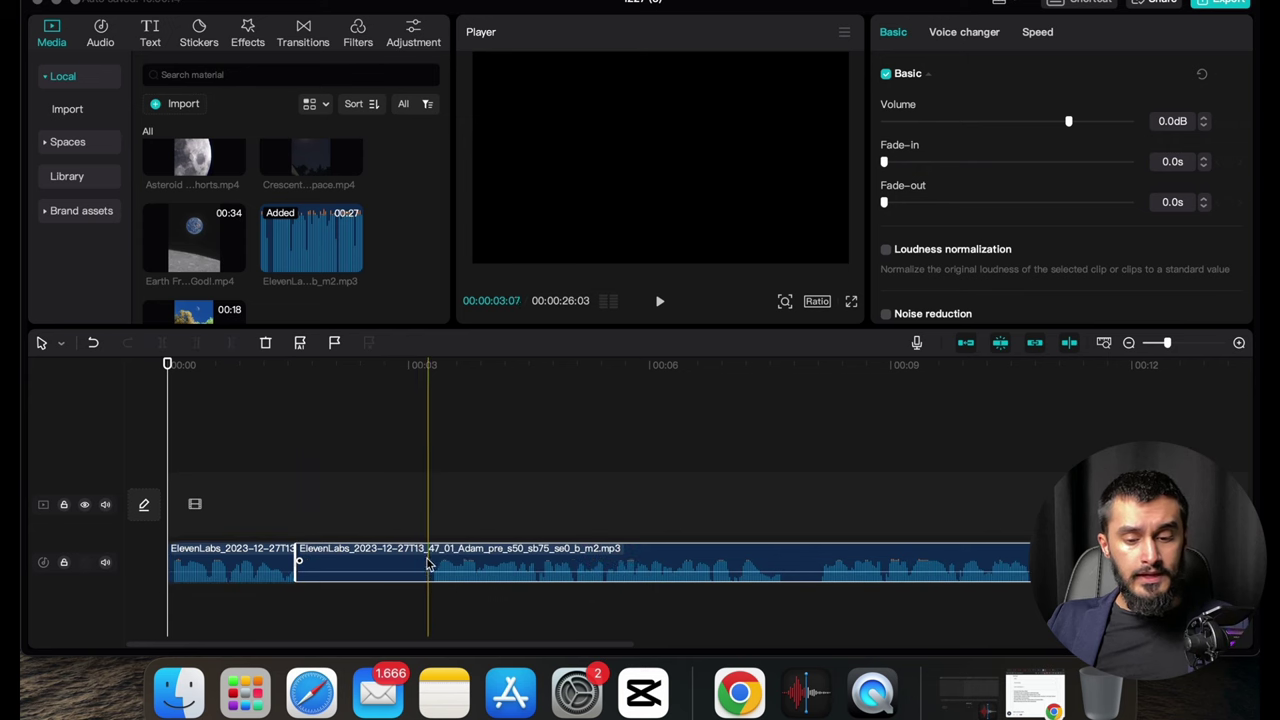
key("q")
Step: Try overlapping the second voice segment with the end of the first one on a separate audio track
left_click_drag(455, 572, 310, 595)
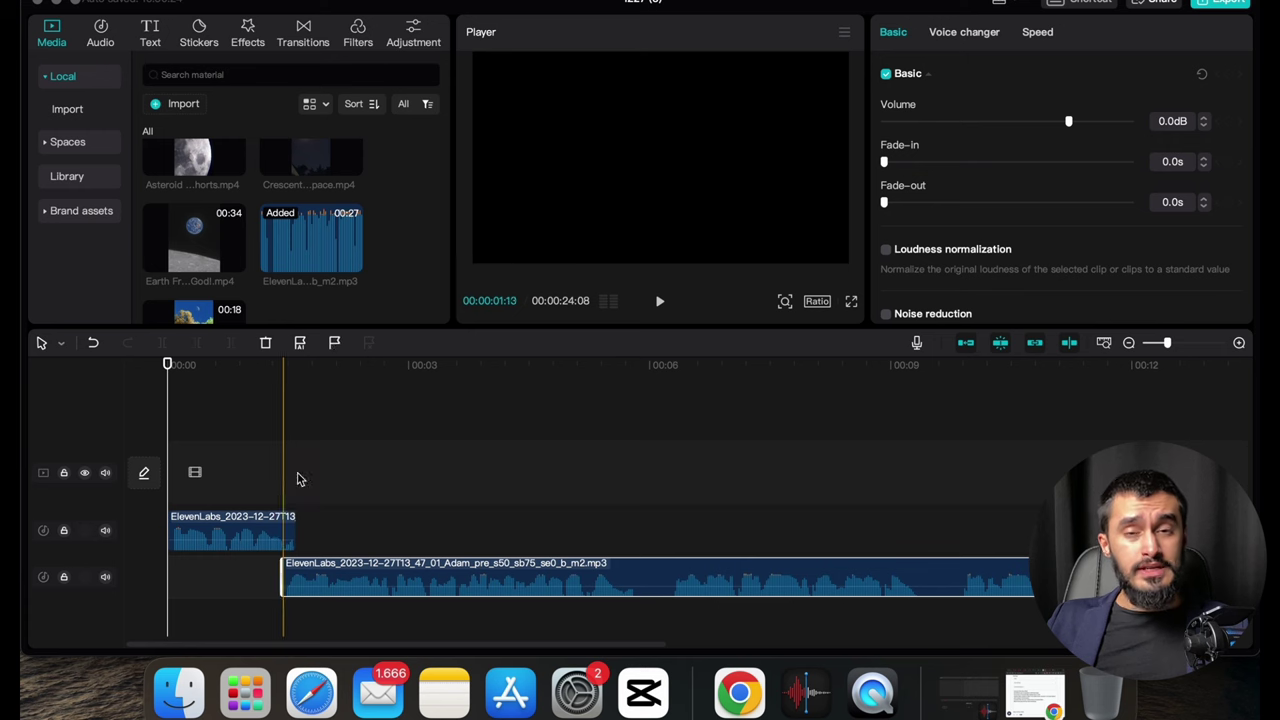
left_click_drag(348, 580, 341, 582)
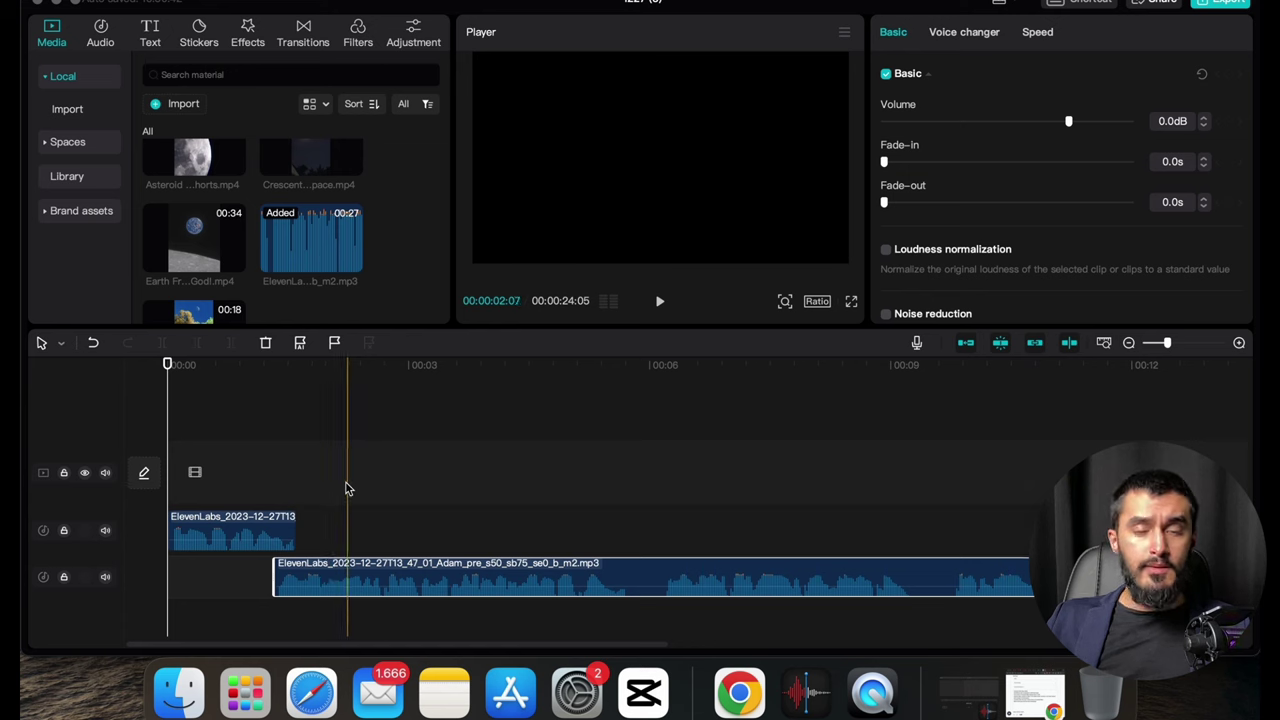
left_click(272, 475)
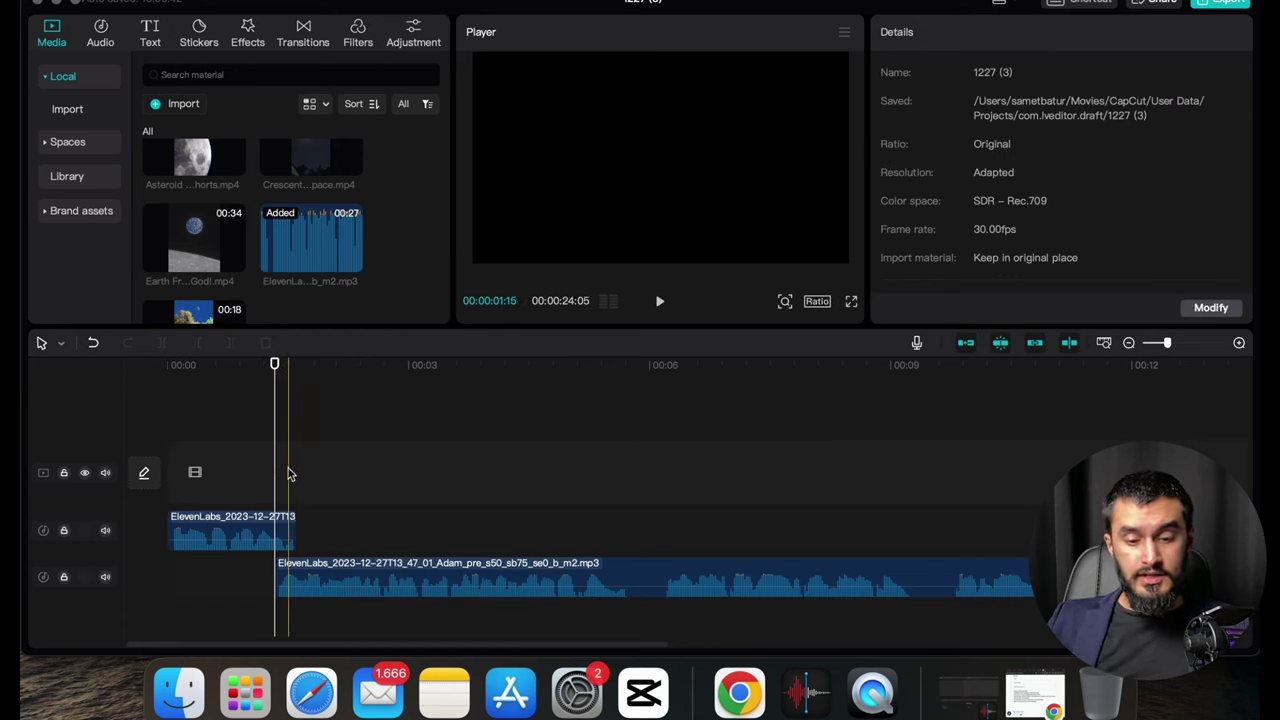
left_click(290, 475)
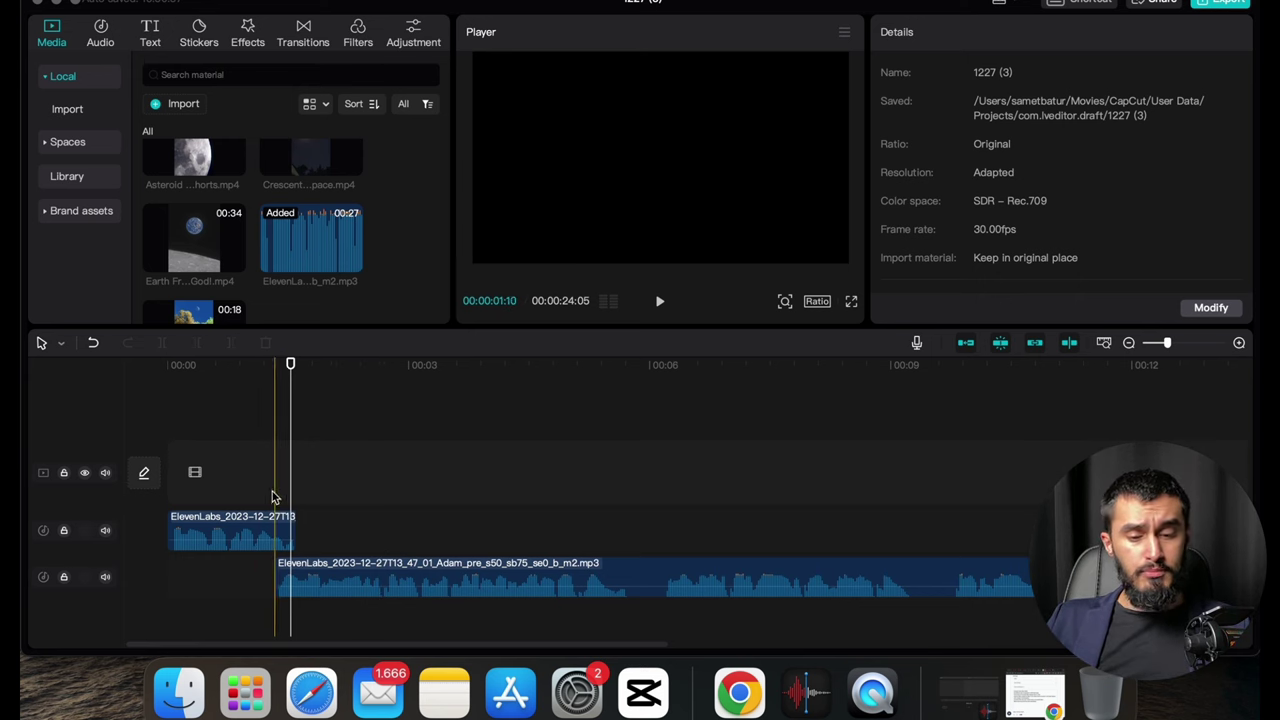
Step: Place the second voice segment directly behind the first one on the same audio track
left_click_drag(320, 577, 339, 525)
left_click(242, 503)
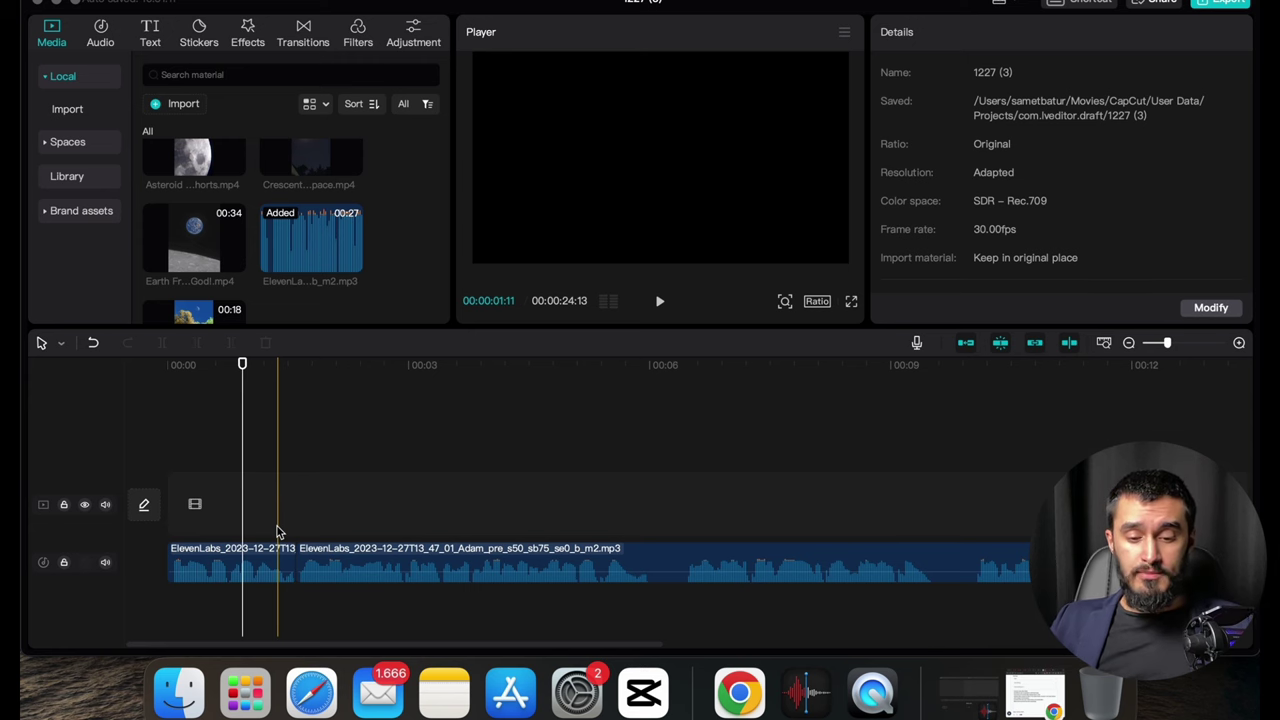
left_click_drag(329, 565, 346, 543)
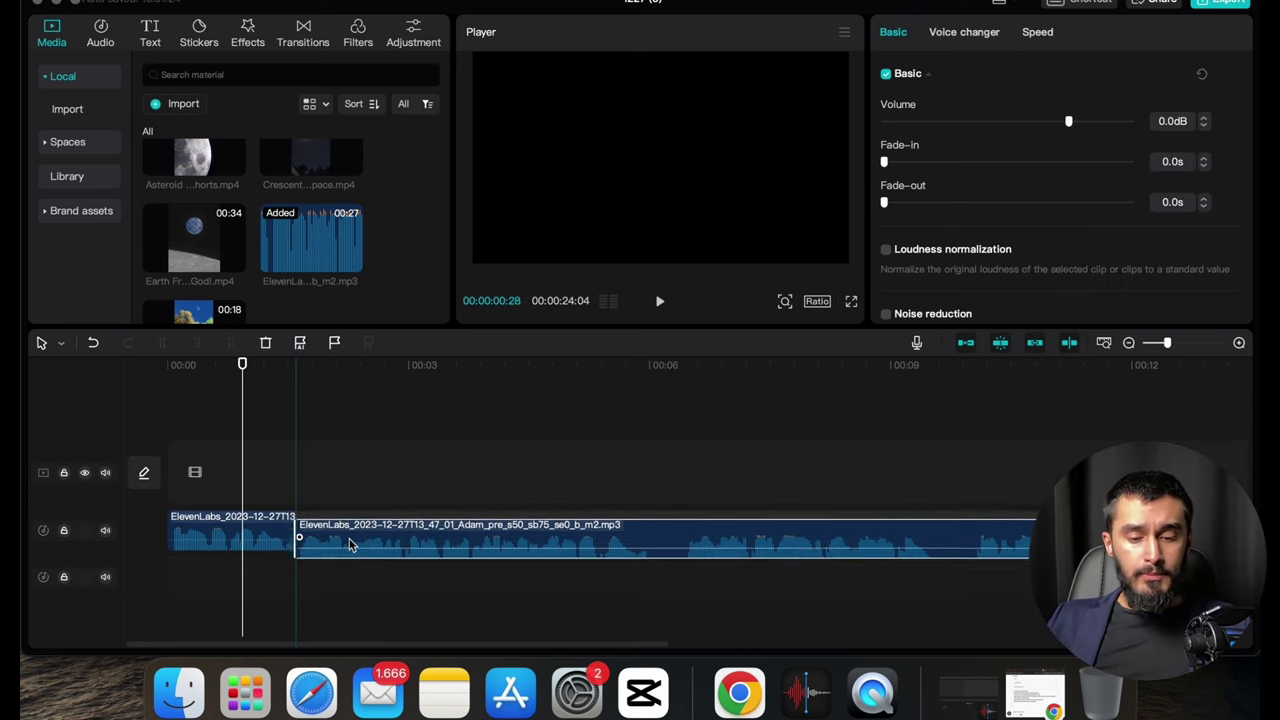
left_click(286, 523)
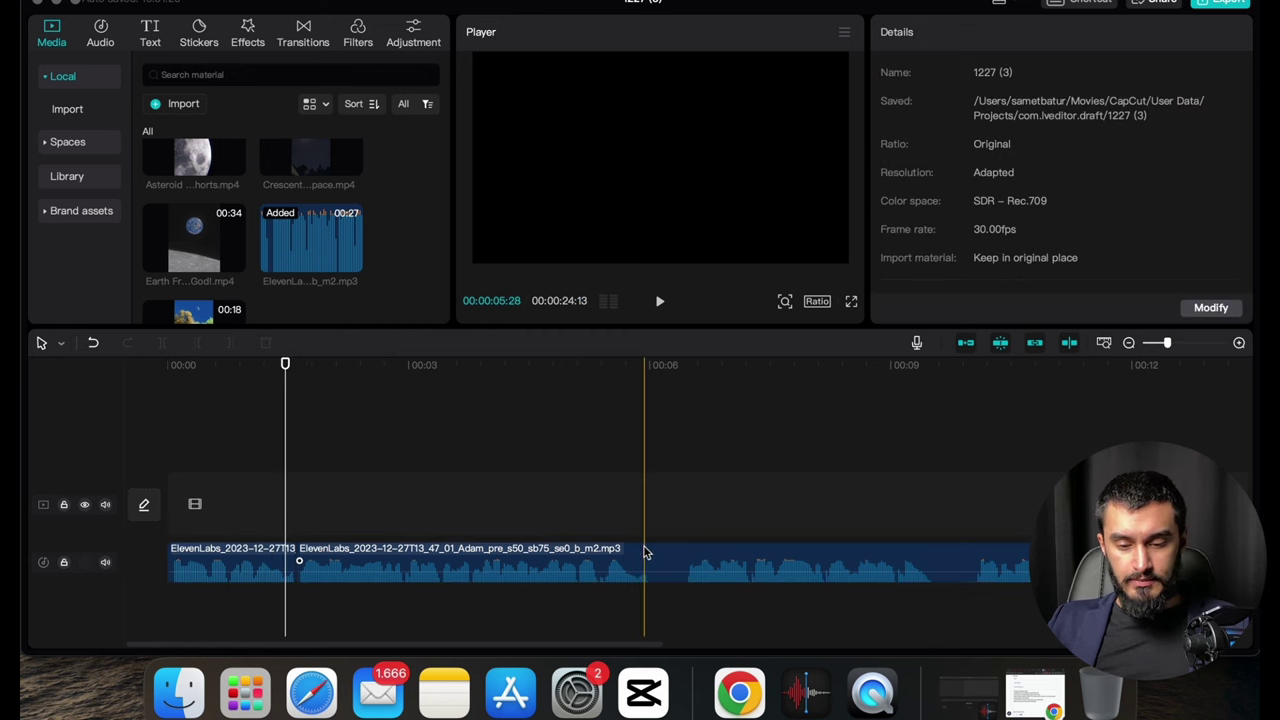
Step: Split the voice-over at the pauses after about 00:00:05:28 and just before 9 seconds, and remove the silence
key("super+b")
left_click(685, 538)
left_click(685, 546)
key("q")
key("super+b")
key("q")
Step: Split the voice-over at the pauses around 10 and 11 seconds and trim away the silent parts
left_click(869, 517)
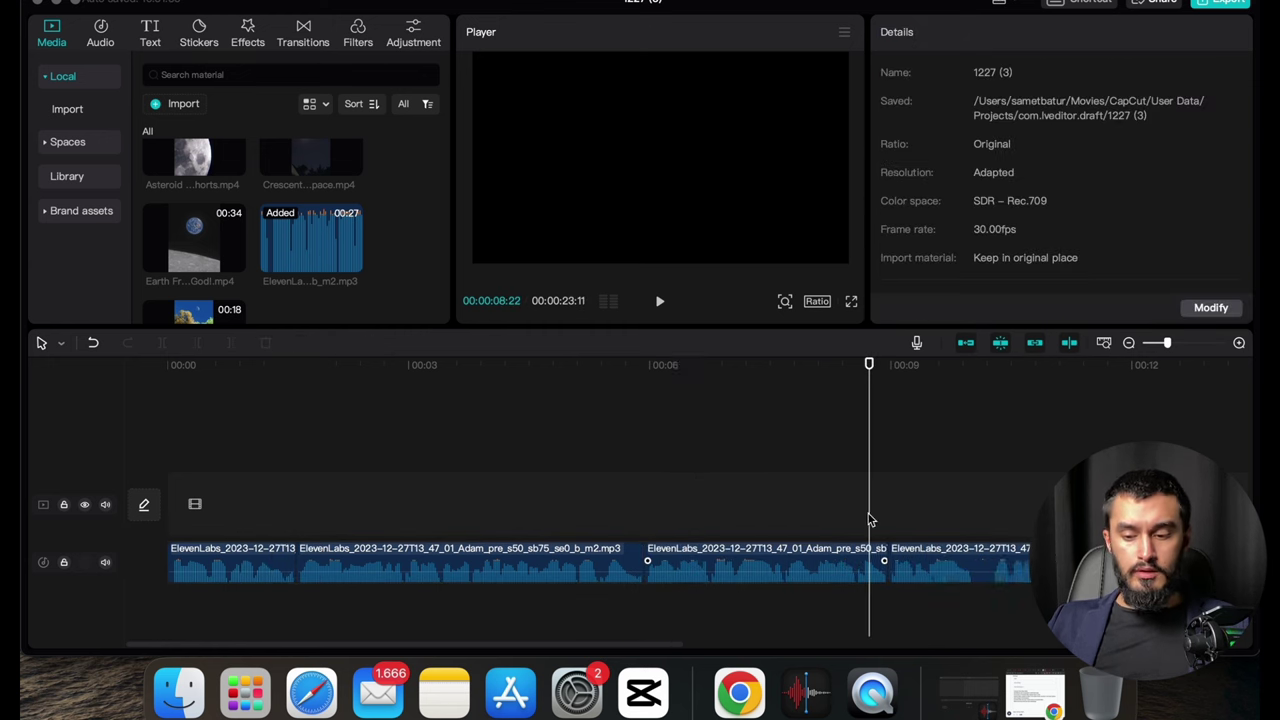
key("super+b")
key("q")
key("super+b")
Step: Cut the pause between about 00:00:15:18 and 00:00:16:06 from the voice-over and close the gap
scroll(826, 535, "right", 5)
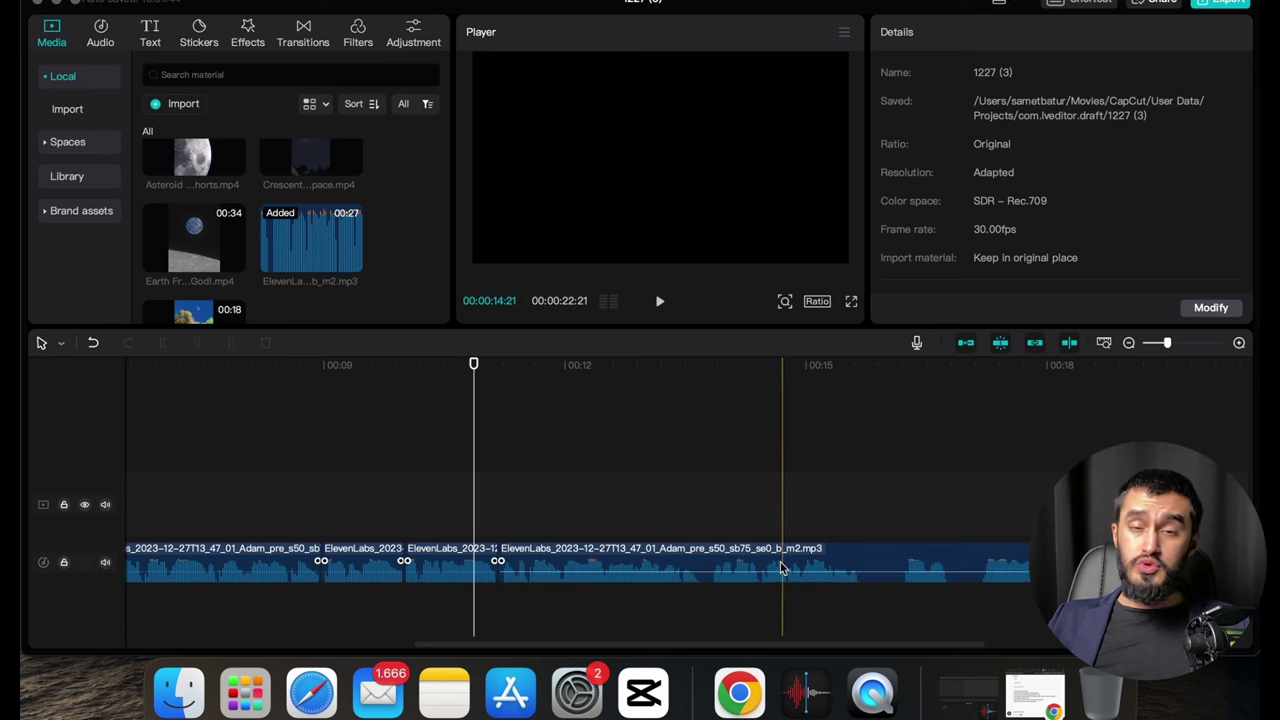
scroll(760, 550, "right", 1)
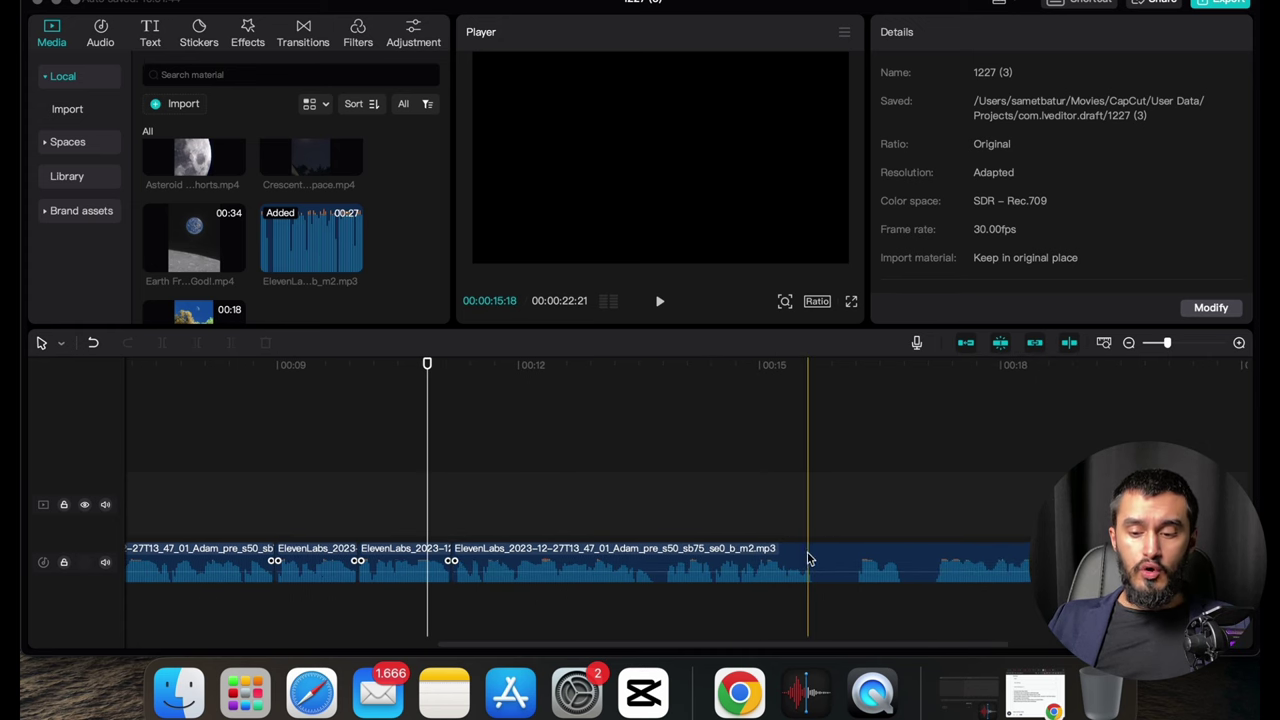
key("ctrl+b")
key("q")
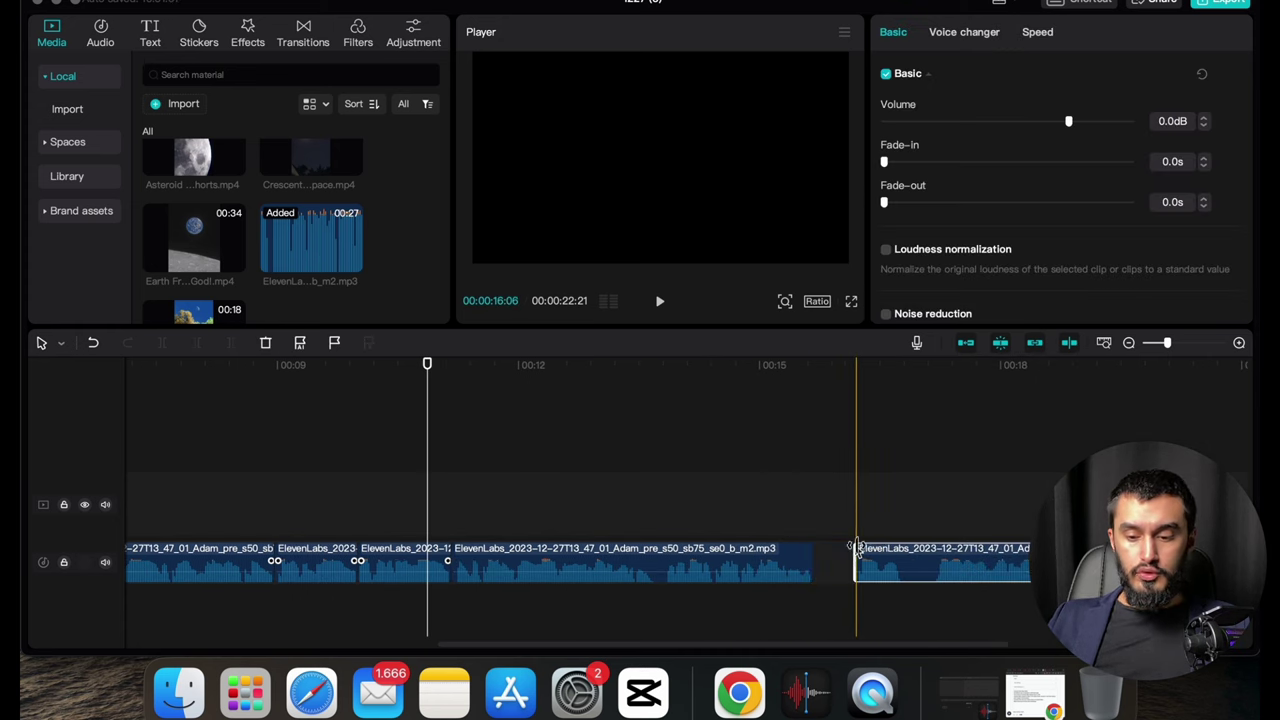
left_click_drag(885, 563, 843, 563)
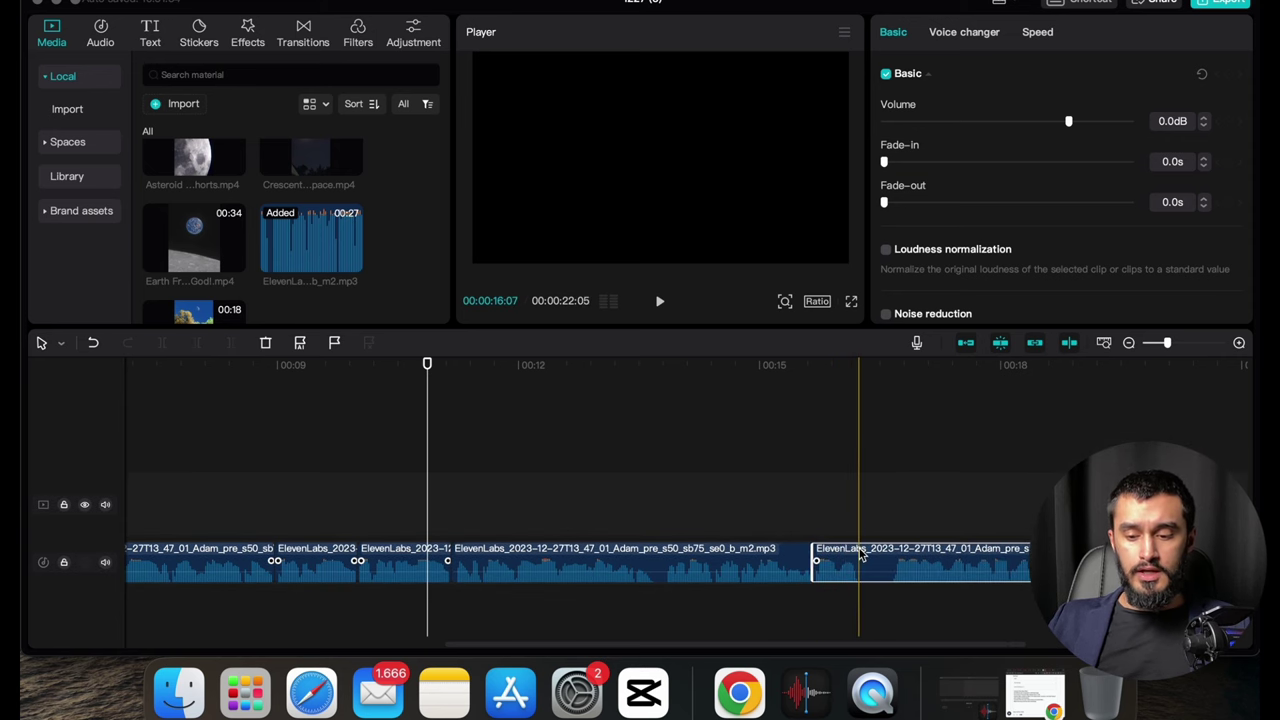
Step: Cut the remaining pauses after about 00:00:16:07 from the voice-over and move the following segments up to close the gaps
key("ctrl+b")
key("q")
scroll(893, 561, "right", 4)
left_click_drag(928, 563, 890, 562)
key("super+b")
key("q")
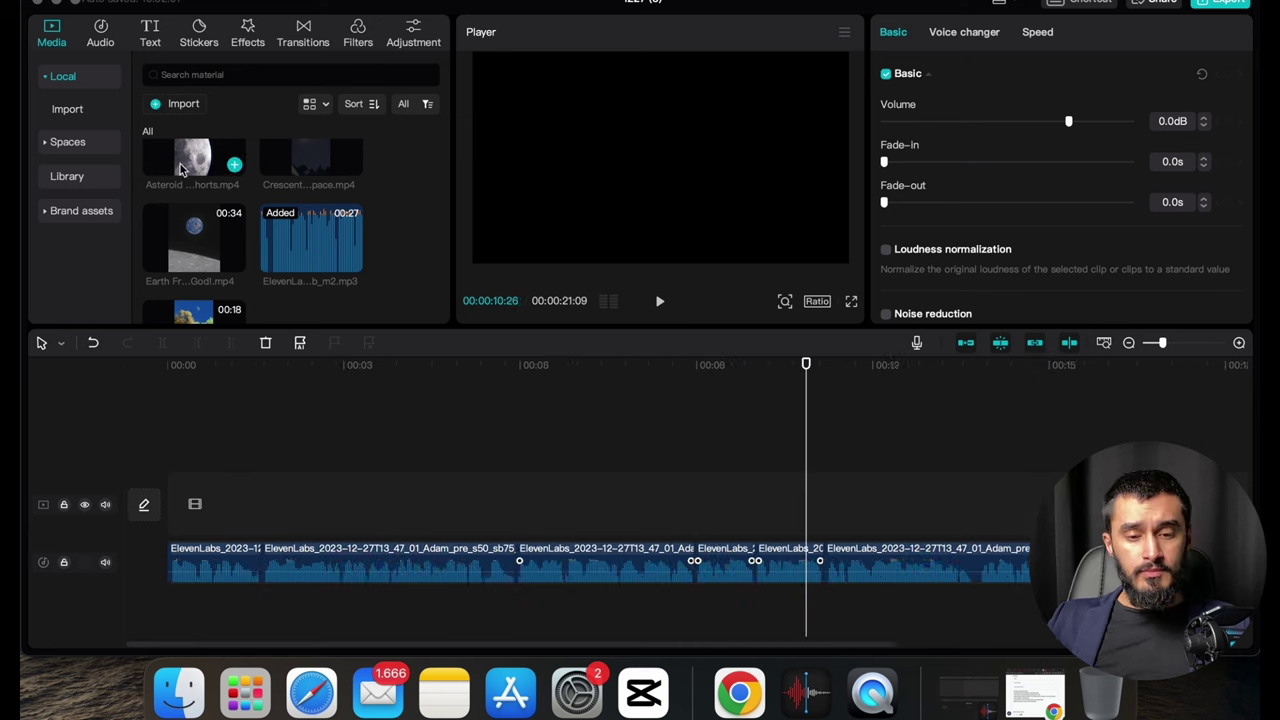
Step: Open the Mars facts script in Notes and move its window aside so the media clips can be compared with the text
scroll(218, 158, "up", 2)
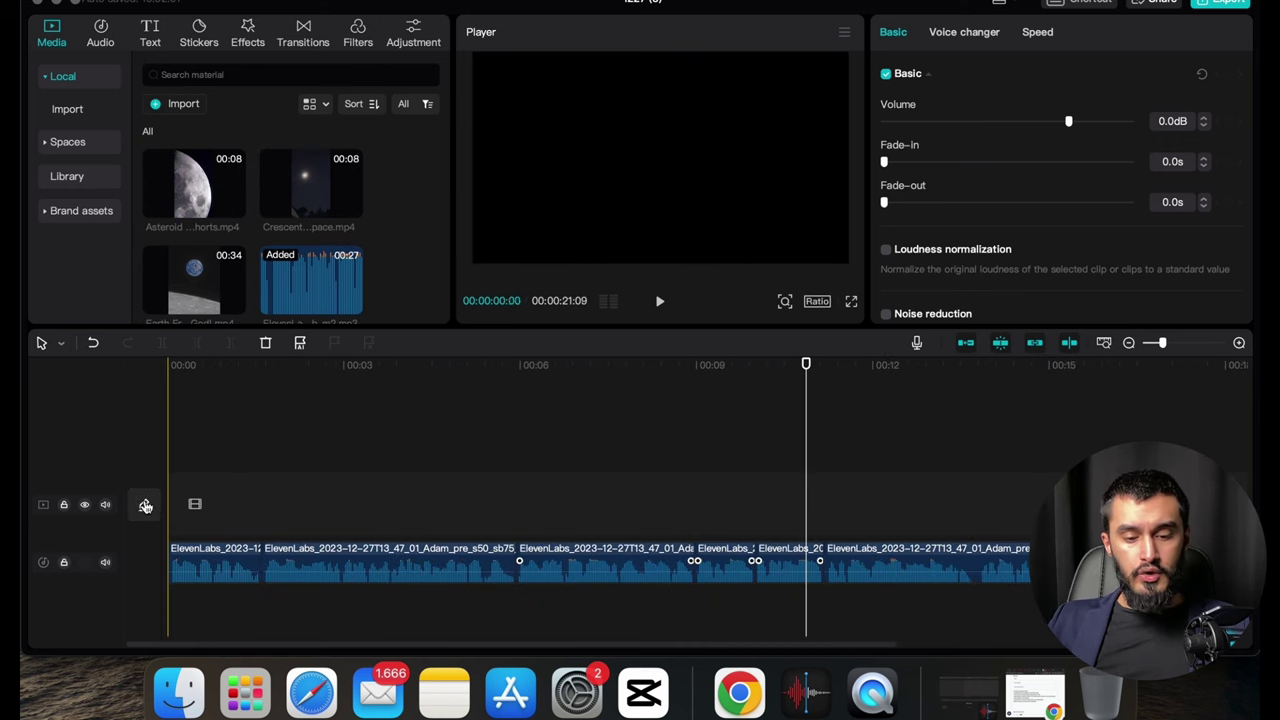
left_click(444, 692)
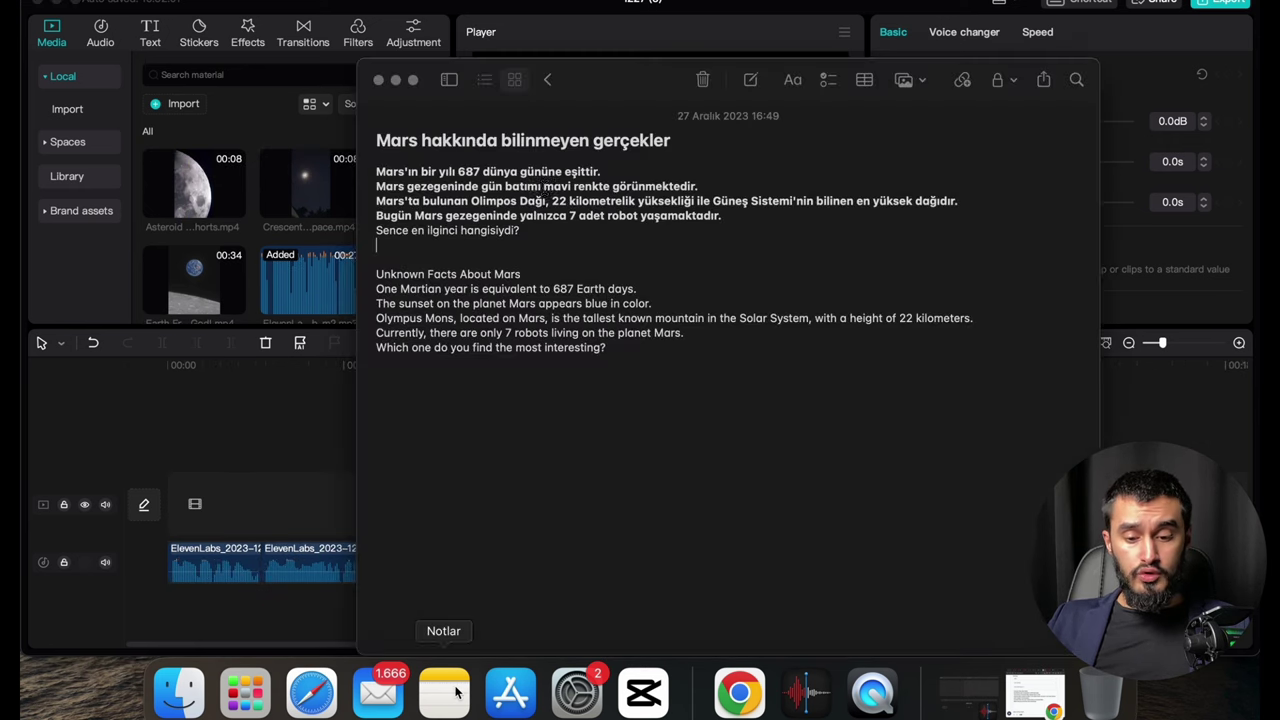
left_click_drag(573, 82, 817, 38)
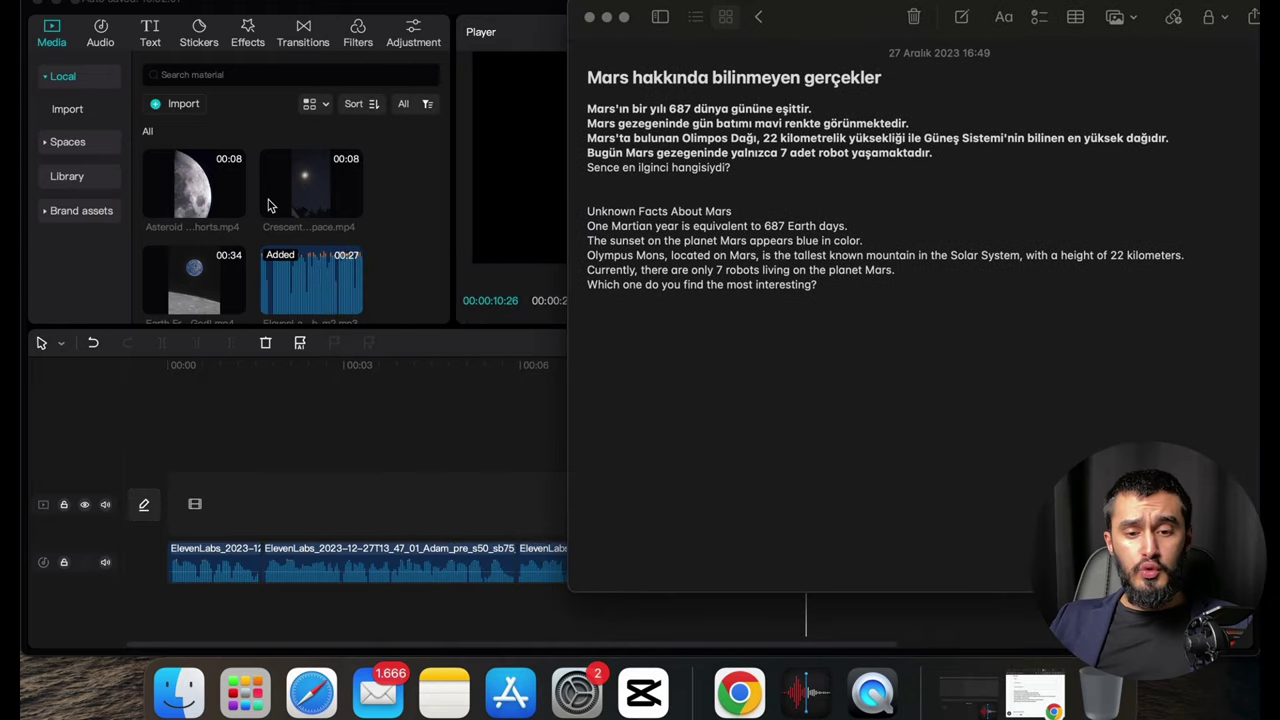
Step: Add the "Have you ever seen a creature on the moon" clip at the start of the video track and trim its beginning to leave 00:00:08:01
left_click(313, 175)
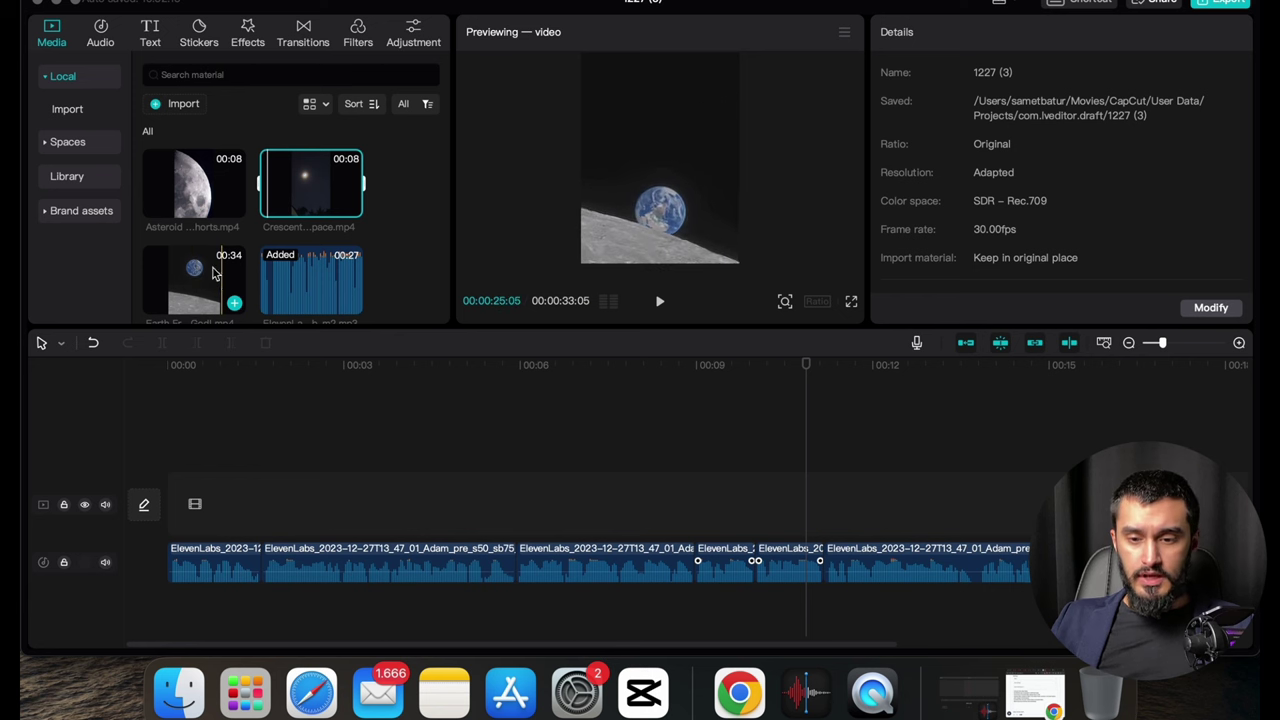
scroll(185, 265, "down", 3)
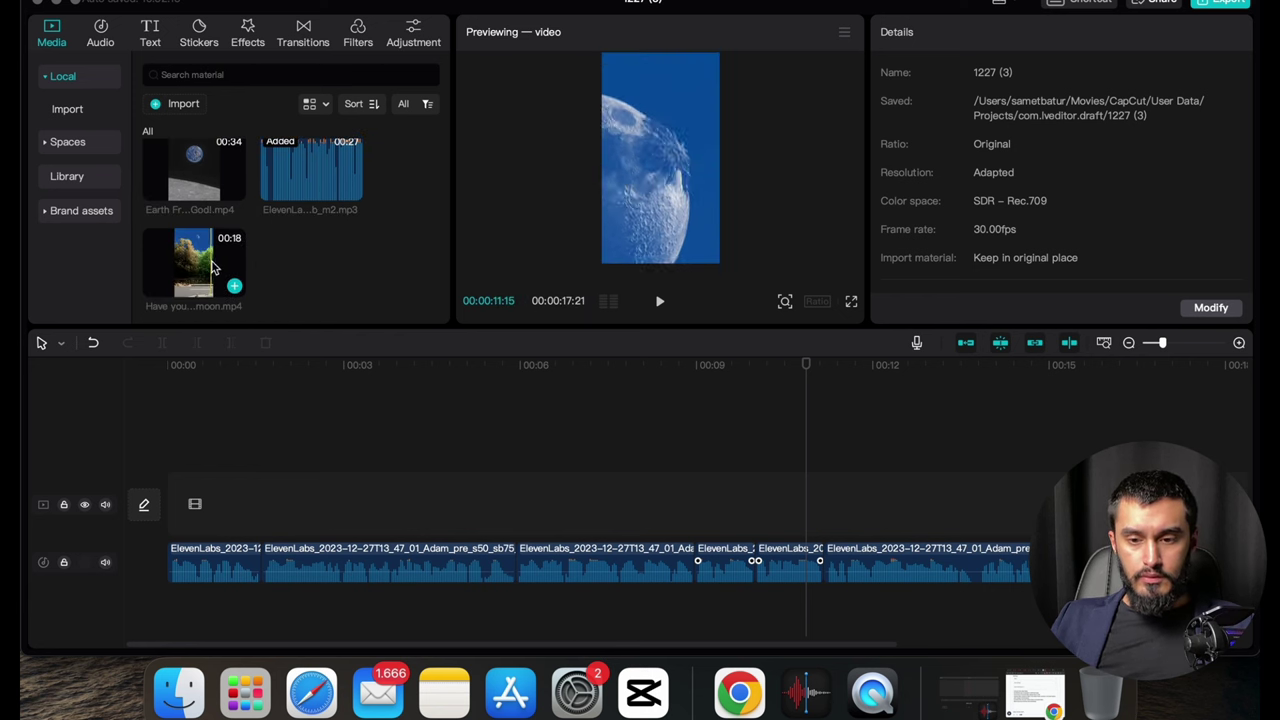
left_click_drag(195, 252, 212, 497)
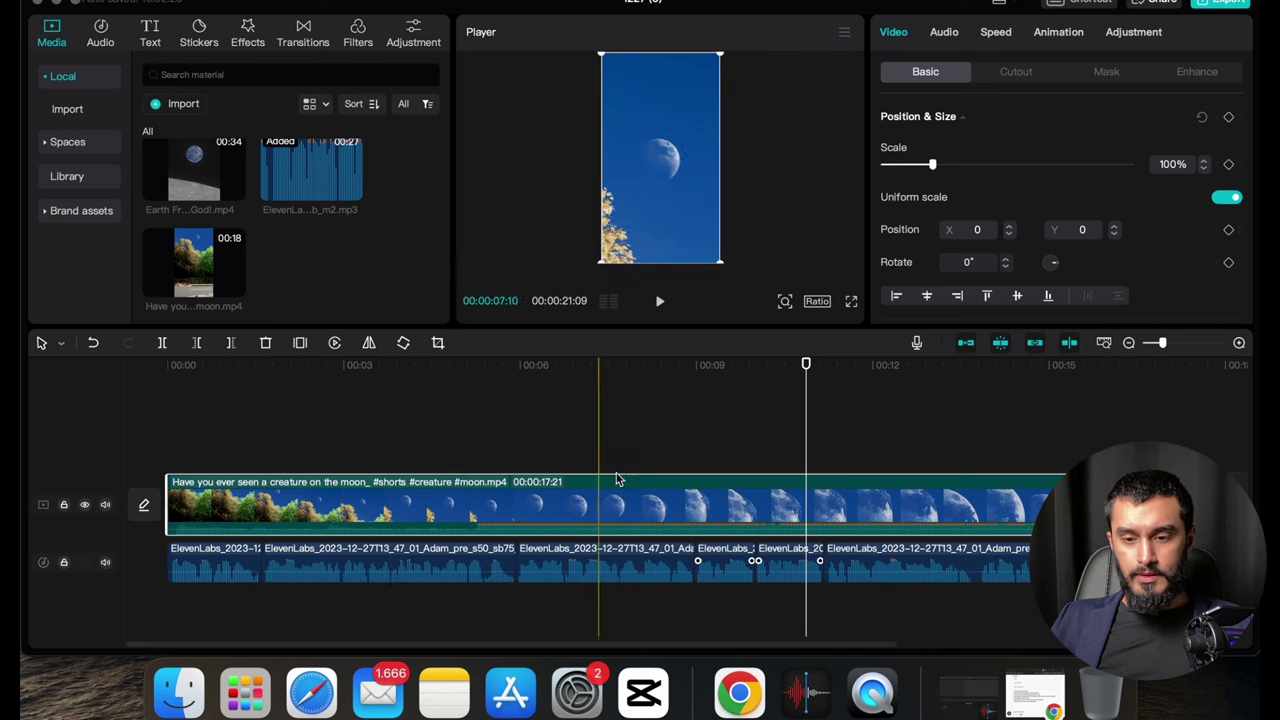
key("q")
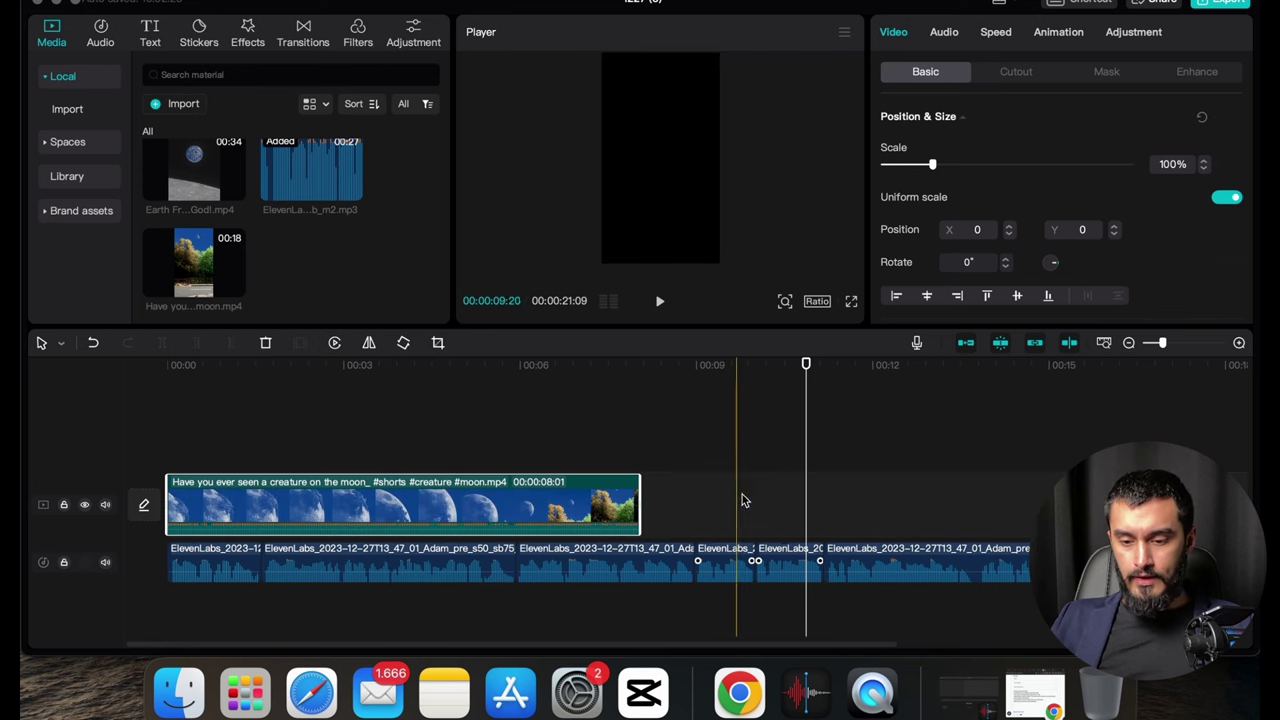
Step: Mute the creature-on-the-moon clip's audio and play the opening with the voice-over
left_click(534, 503)
left_click(945, 32)
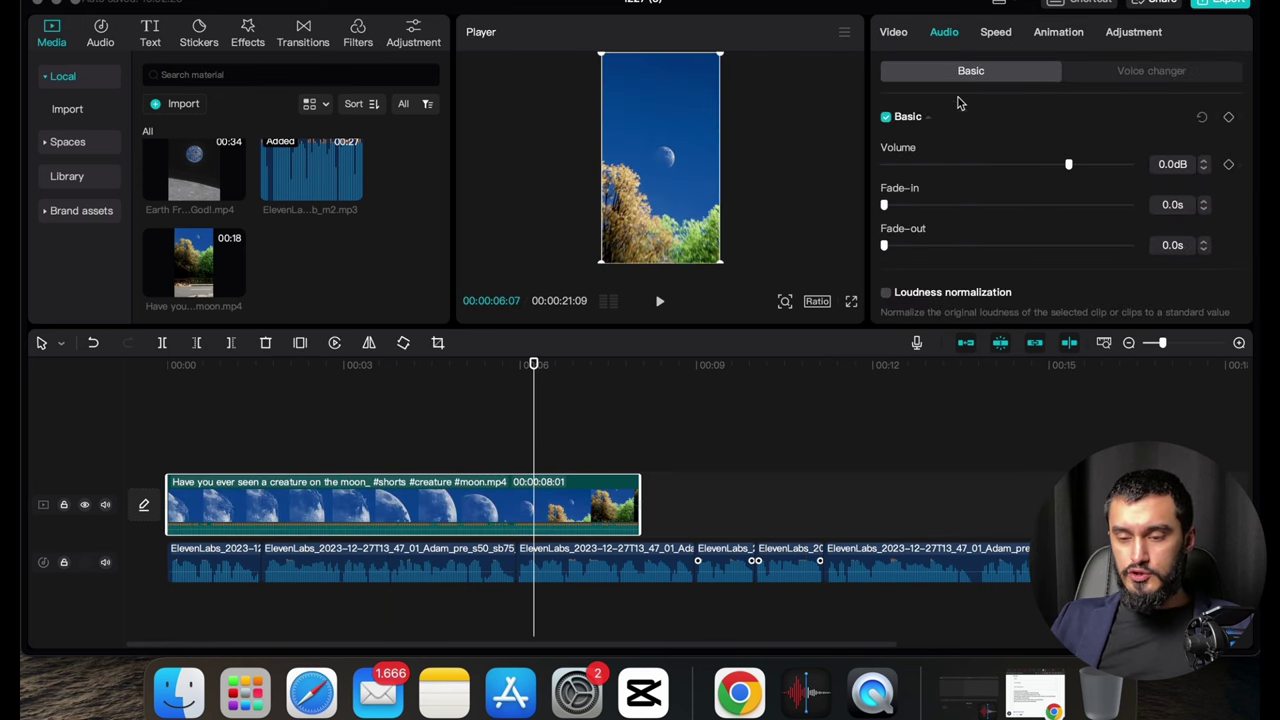
left_click(965, 165)
left_click(172, 444)
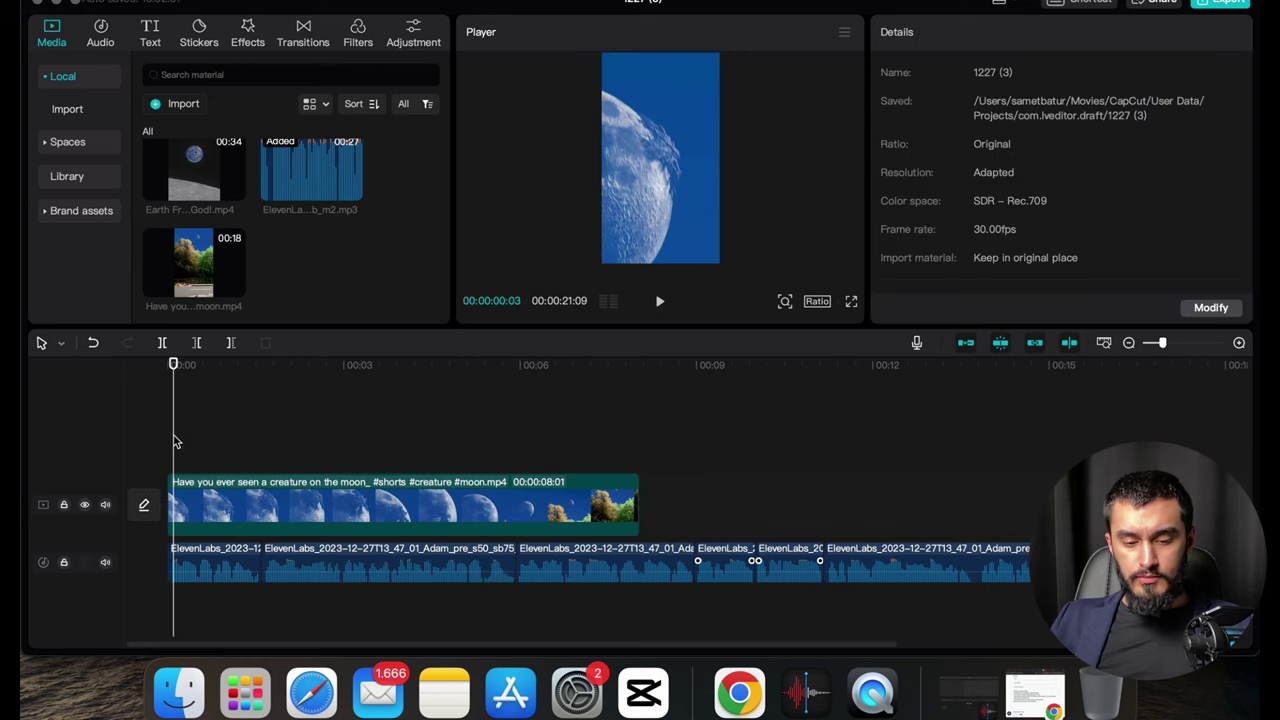
key("space")
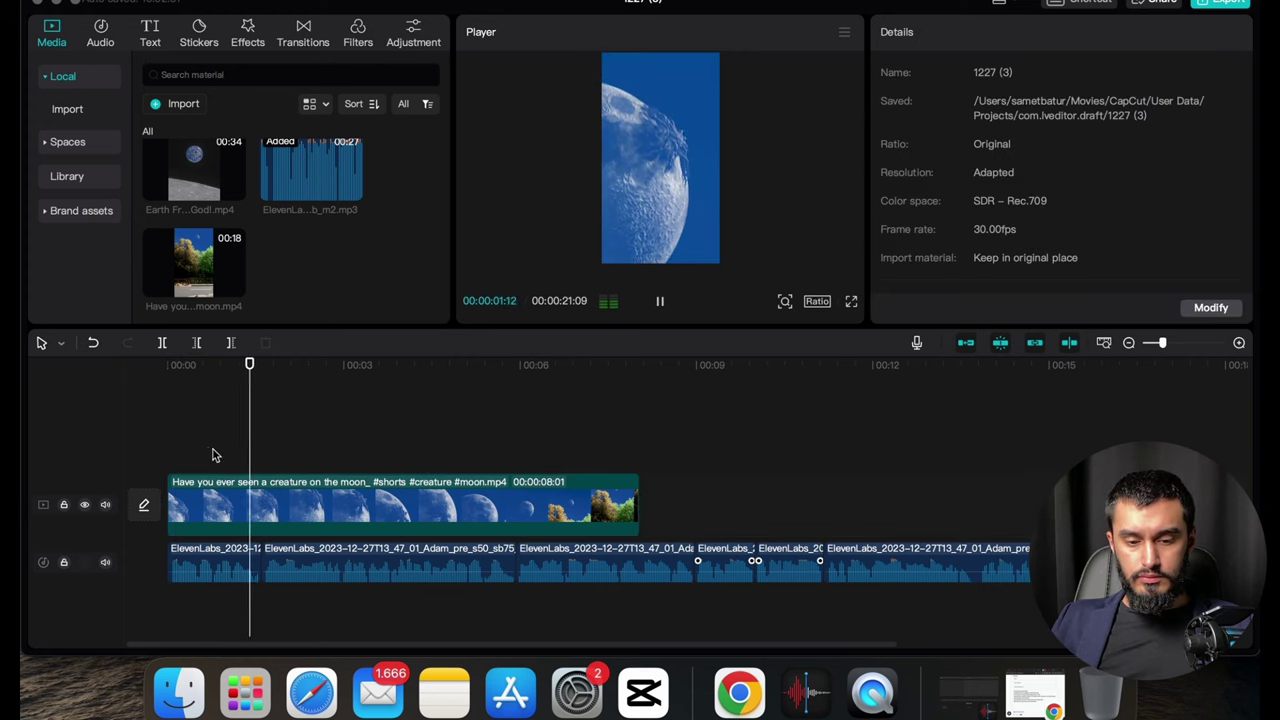
key("space")
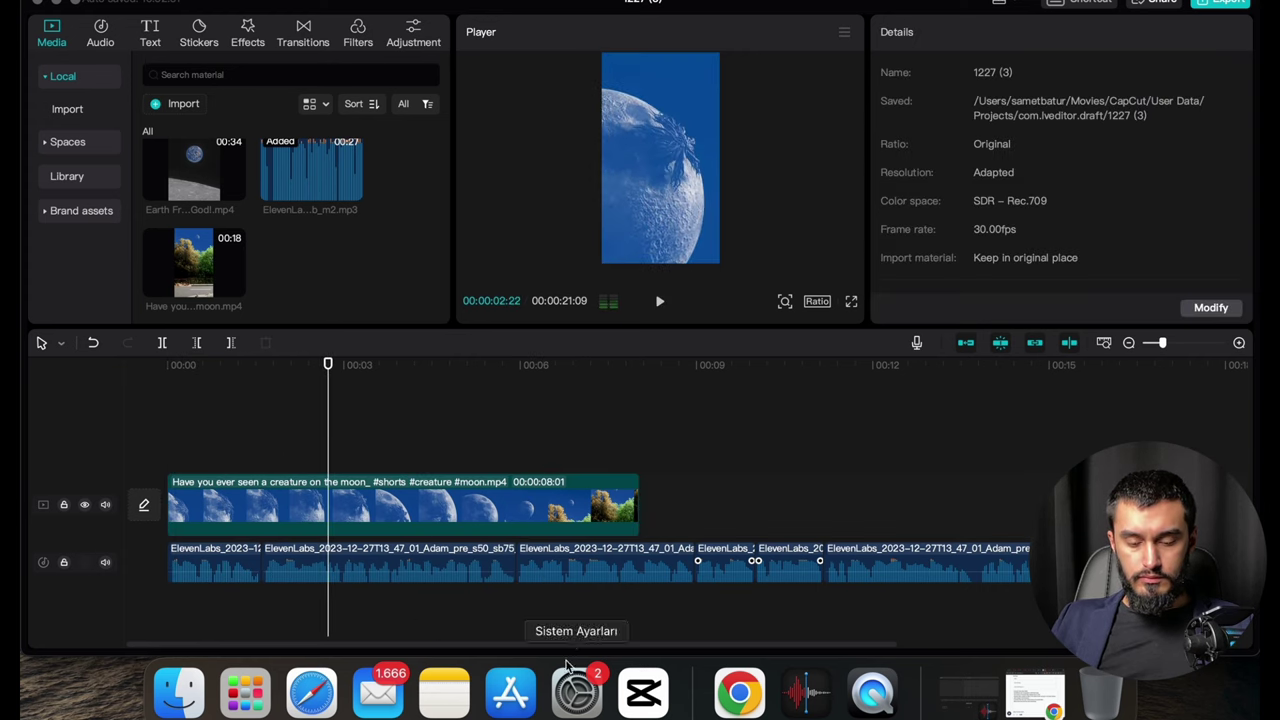
Step: Check the script in Notes and cut the creature-on-the-moon clip at the end of the first voice-over segment, removing the rest
left_click(444, 690)
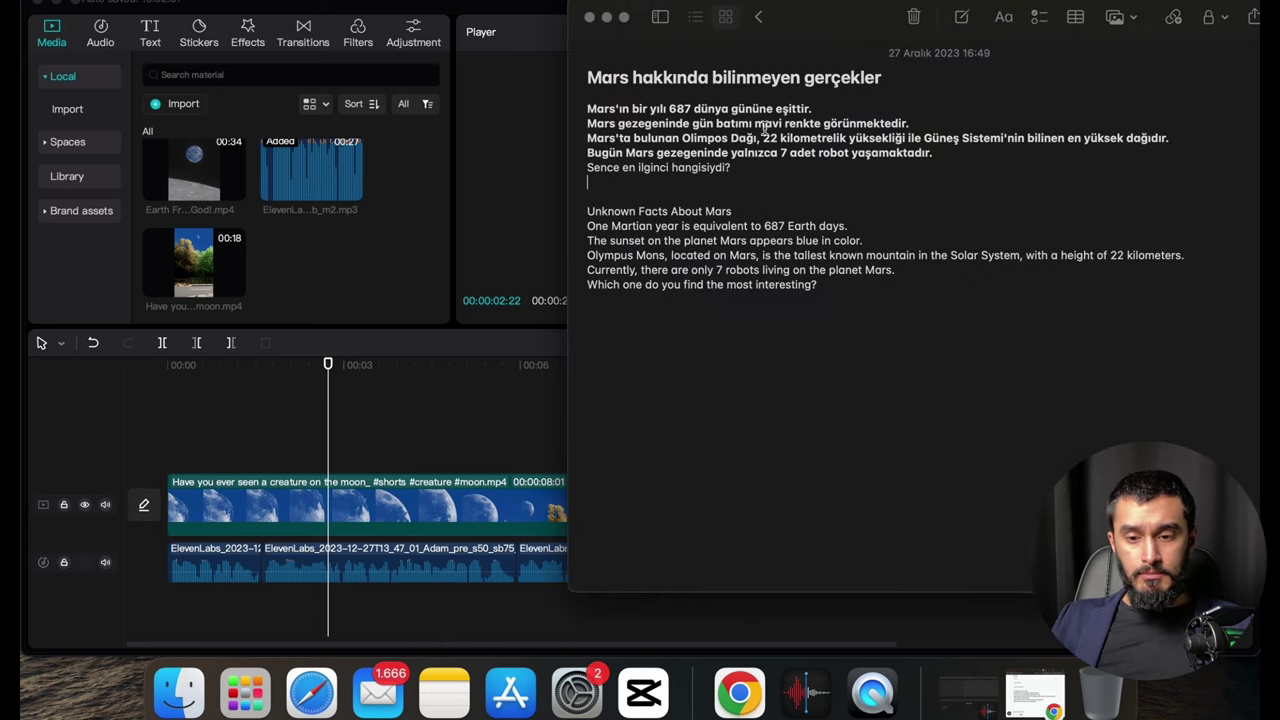
left_click(392, 402)
left_click(291, 425)
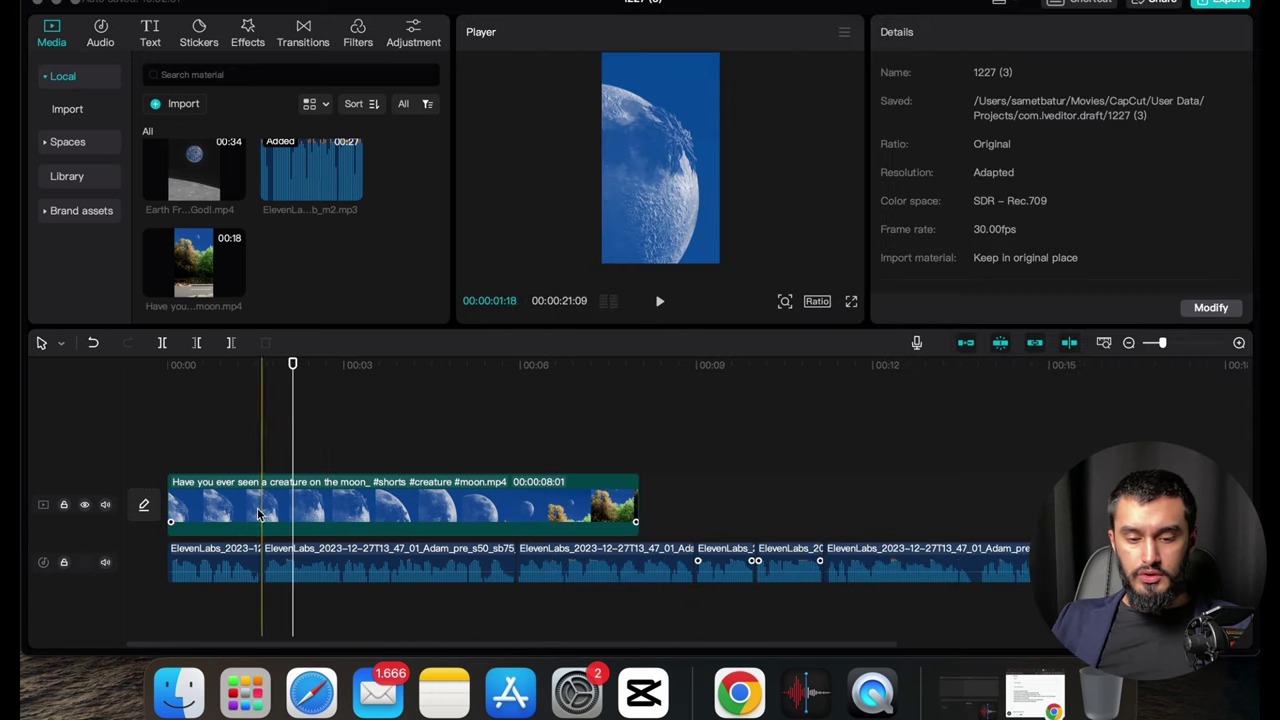
left_click(260, 508)
key("super+b")
key("Delete")
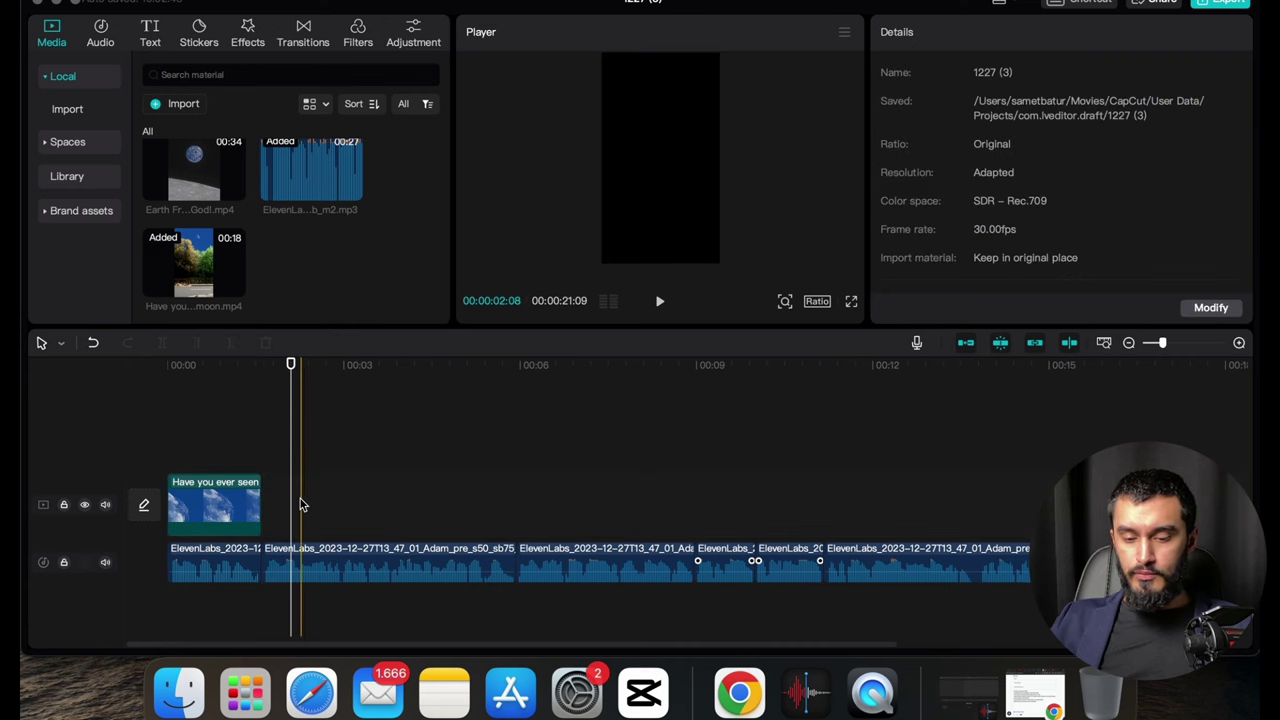
left_click(208, 460)
left_click(172, 467)
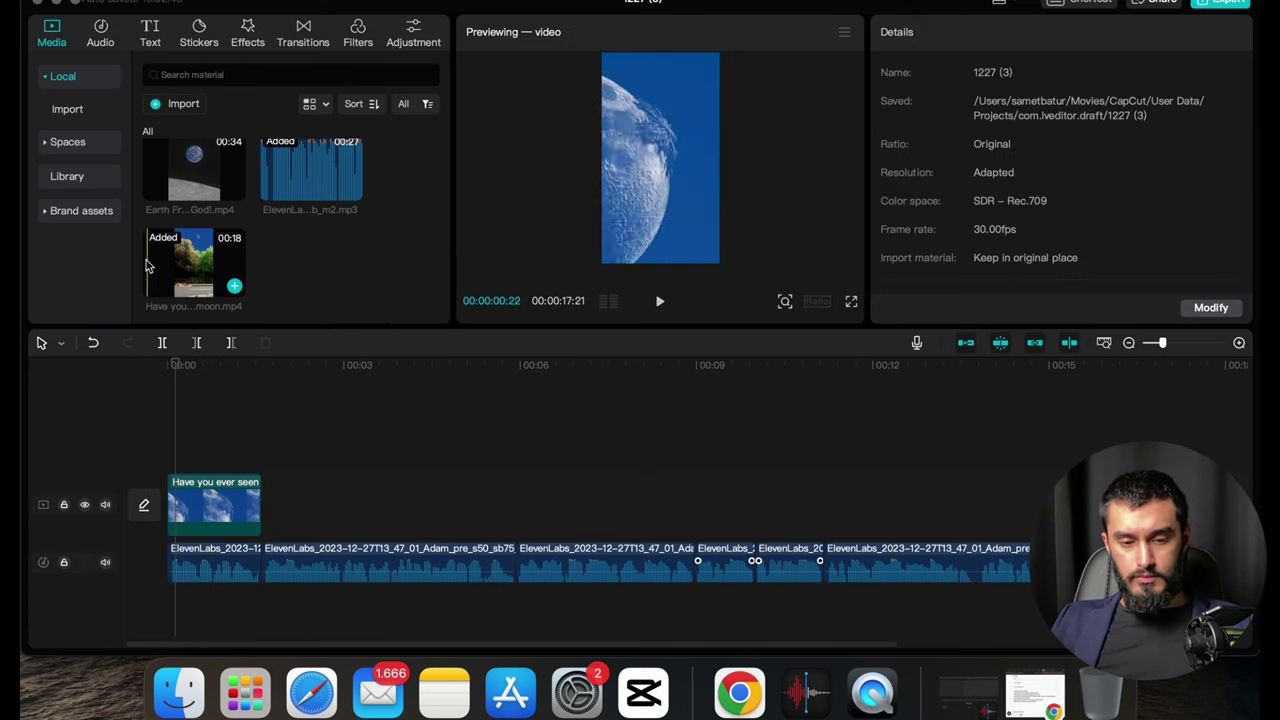
Step: Add the "Earth From Moon _ Oh my God!" clip directly after the first clip and check the script line it covers
scroll(175, 258, "up", 2)
left_click(234, 268)
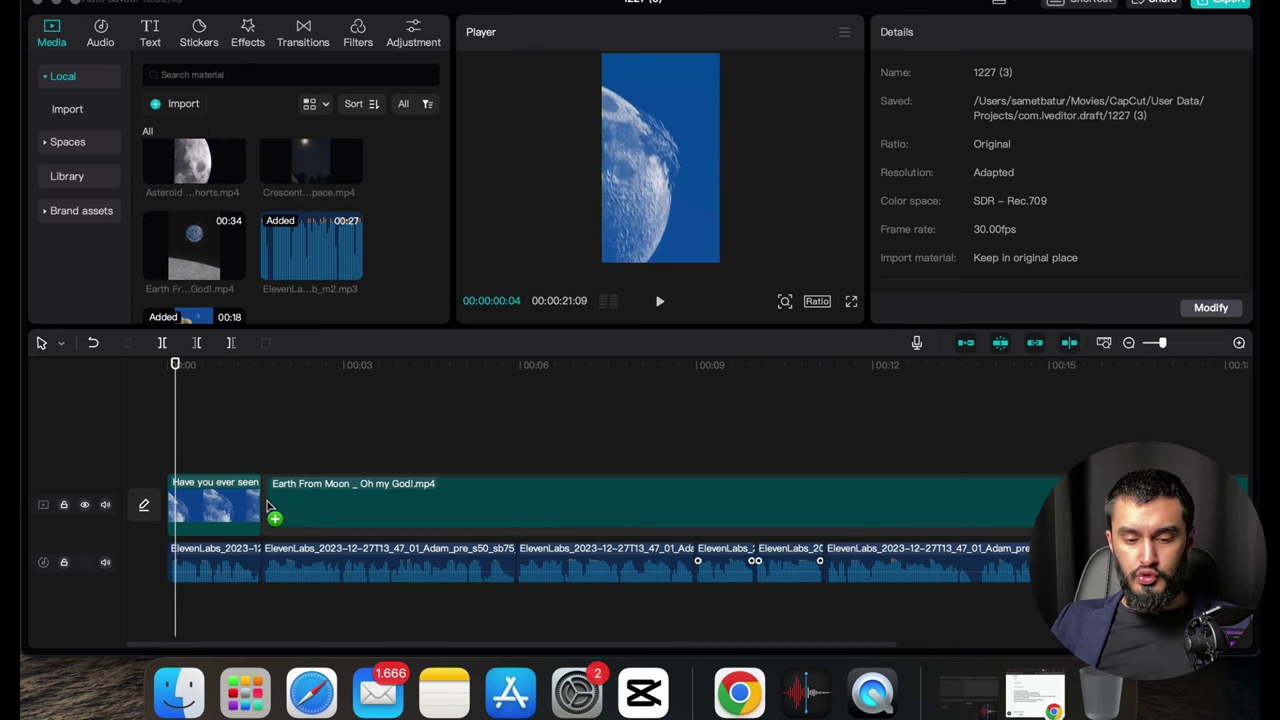
left_click(443, 690)
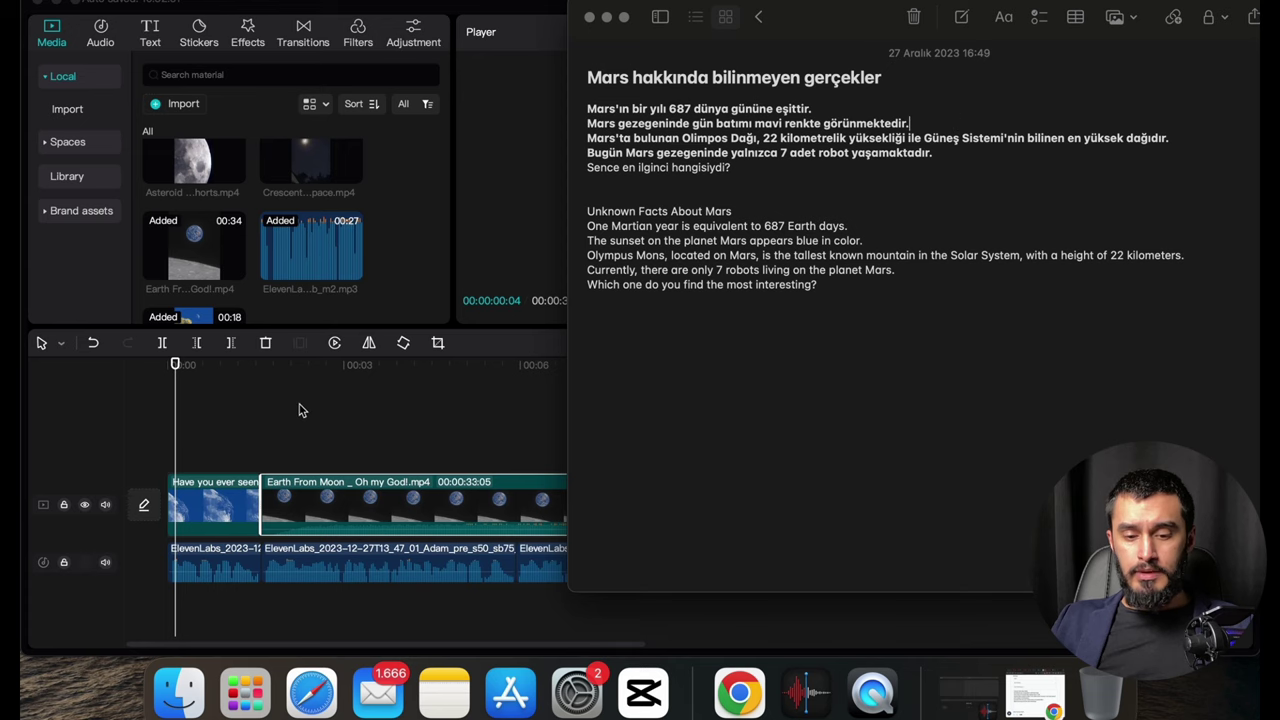
left_click(340, 425)
left_click(262, 457)
scroll(268, 457, "right", 1)
Step: Mute the Earth From Moon clip, enlarge it to 134% to fill the vertical frame, and play it with the voice-over
left_click(576, 482)
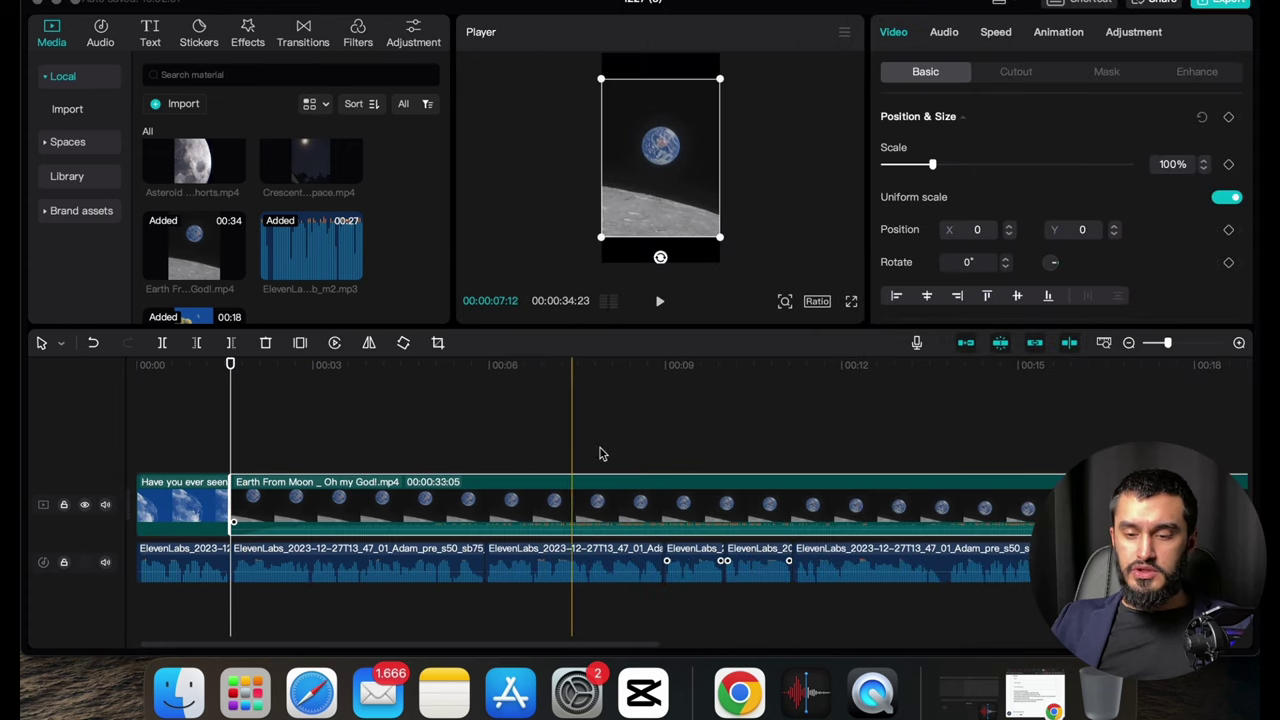
left_click(942, 35)
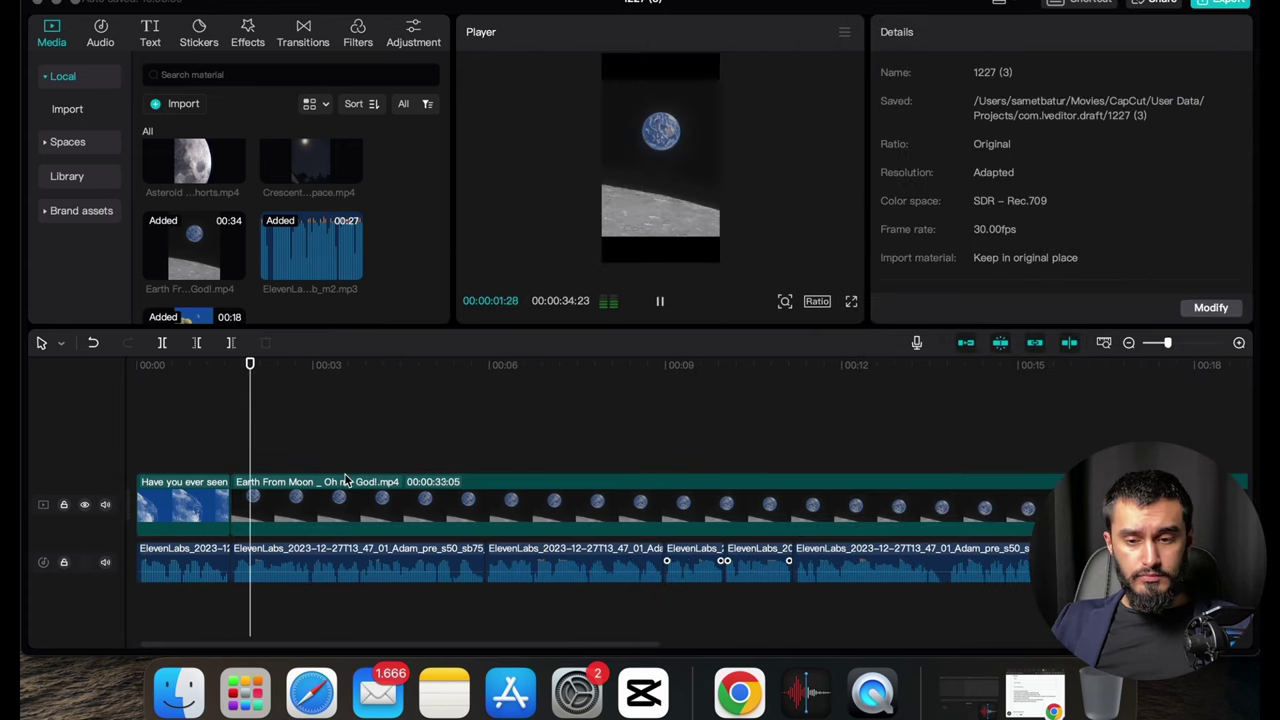
left_click(489, 479)
left_click_drag(601, 238, 543, 253)
key("space")
scroll(456, 508, "right", 2)
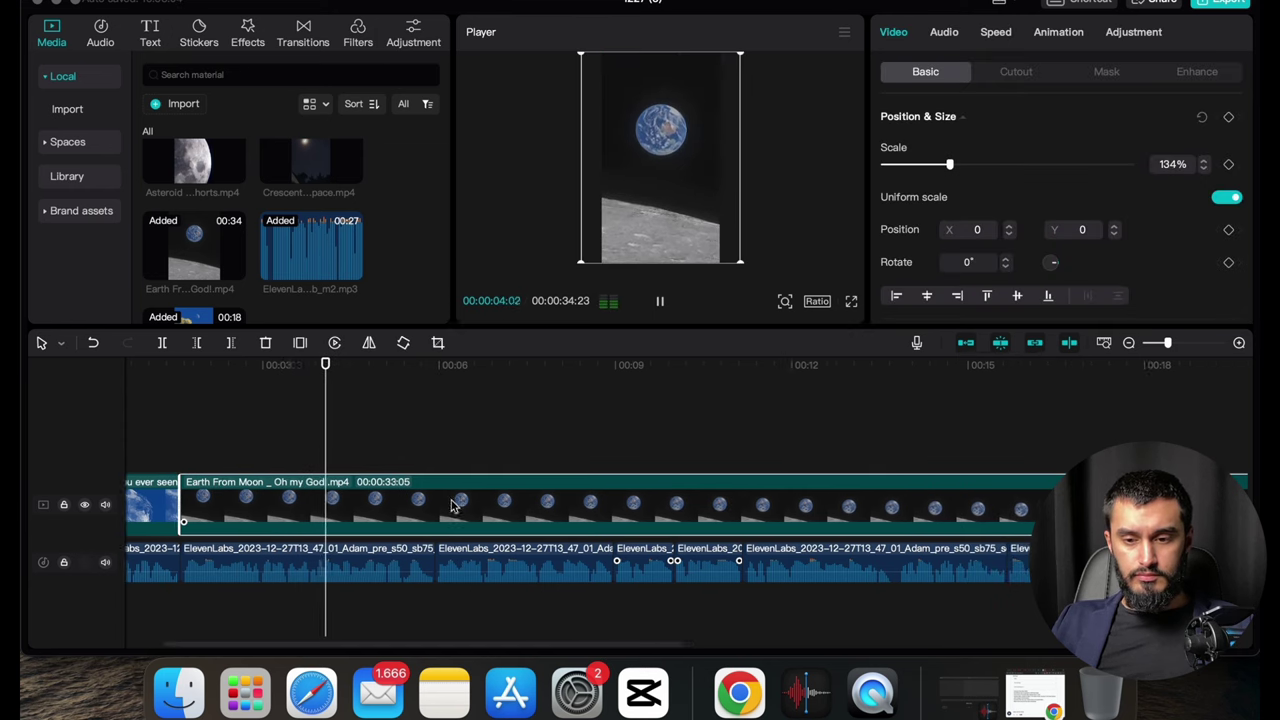
key("space")
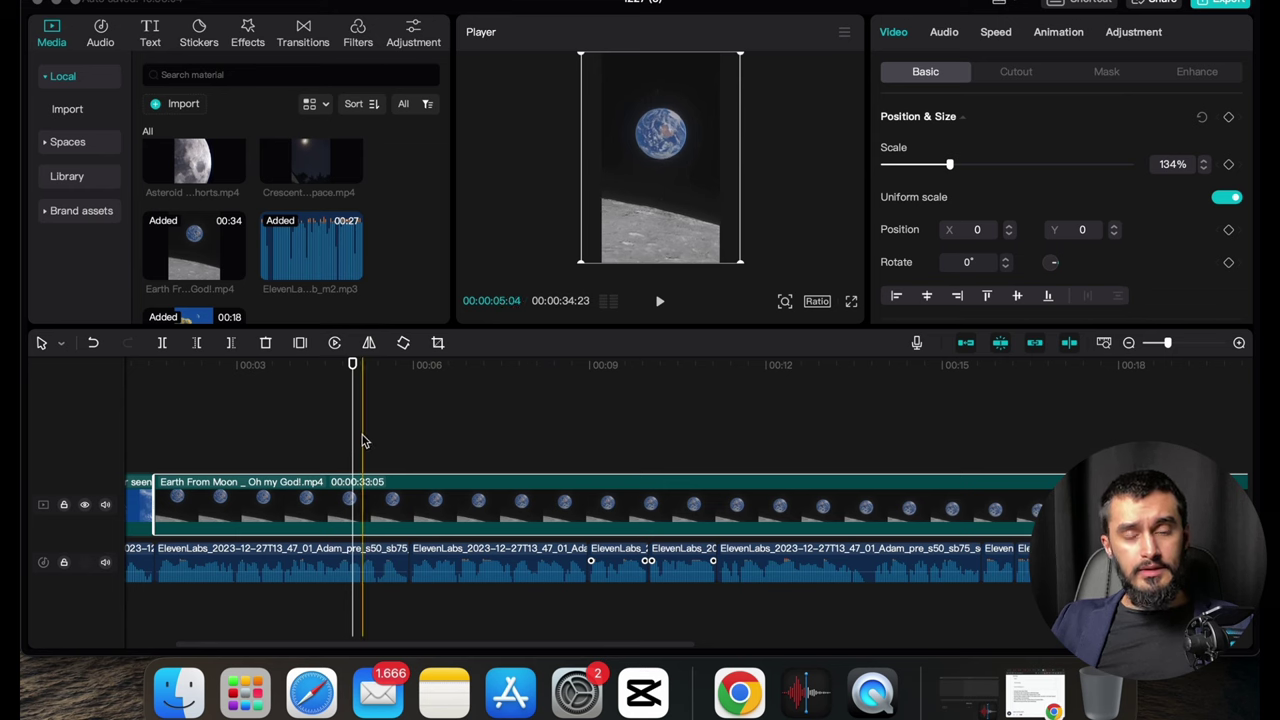
Step: Find the end of the second voice-over segment by playback, split the Earth From Moon clip there, and delete the remainder
left_click(361, 442)
key("space")
key("space")
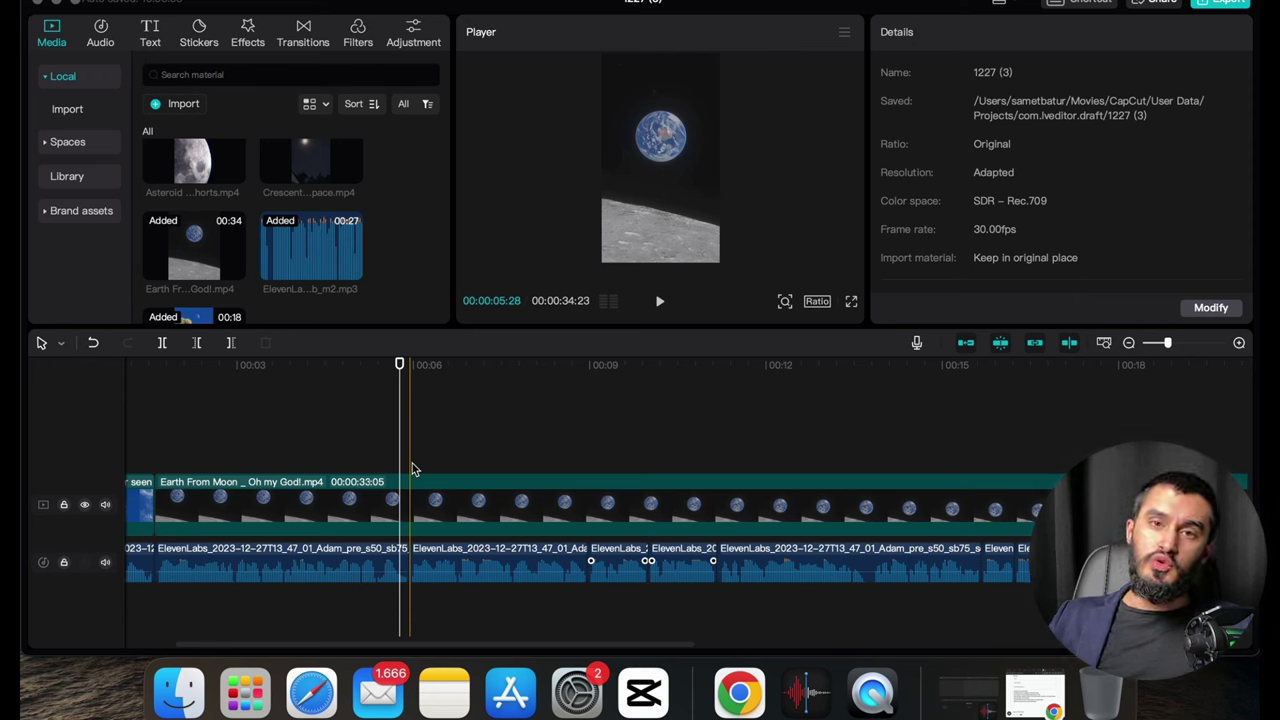
left_click(410, 459)
left_click(416, 513)
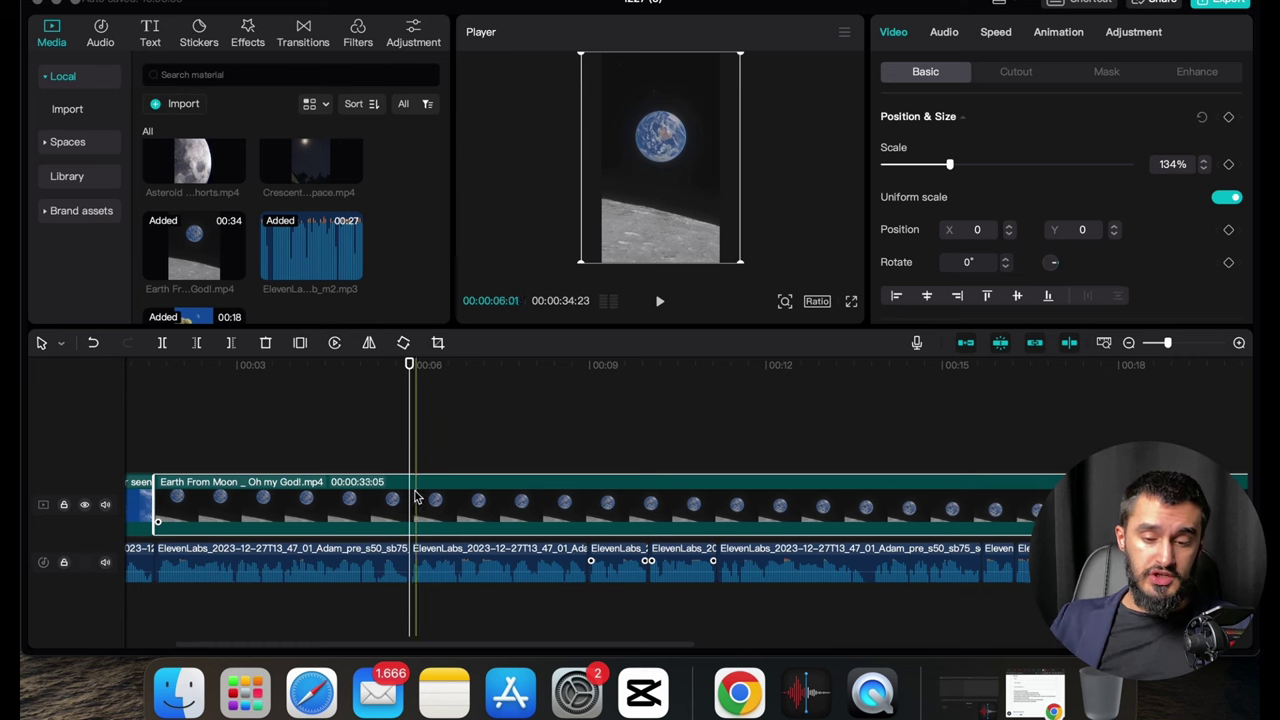
left_click(365, 458)
scroll(320, 456, "left", 2)
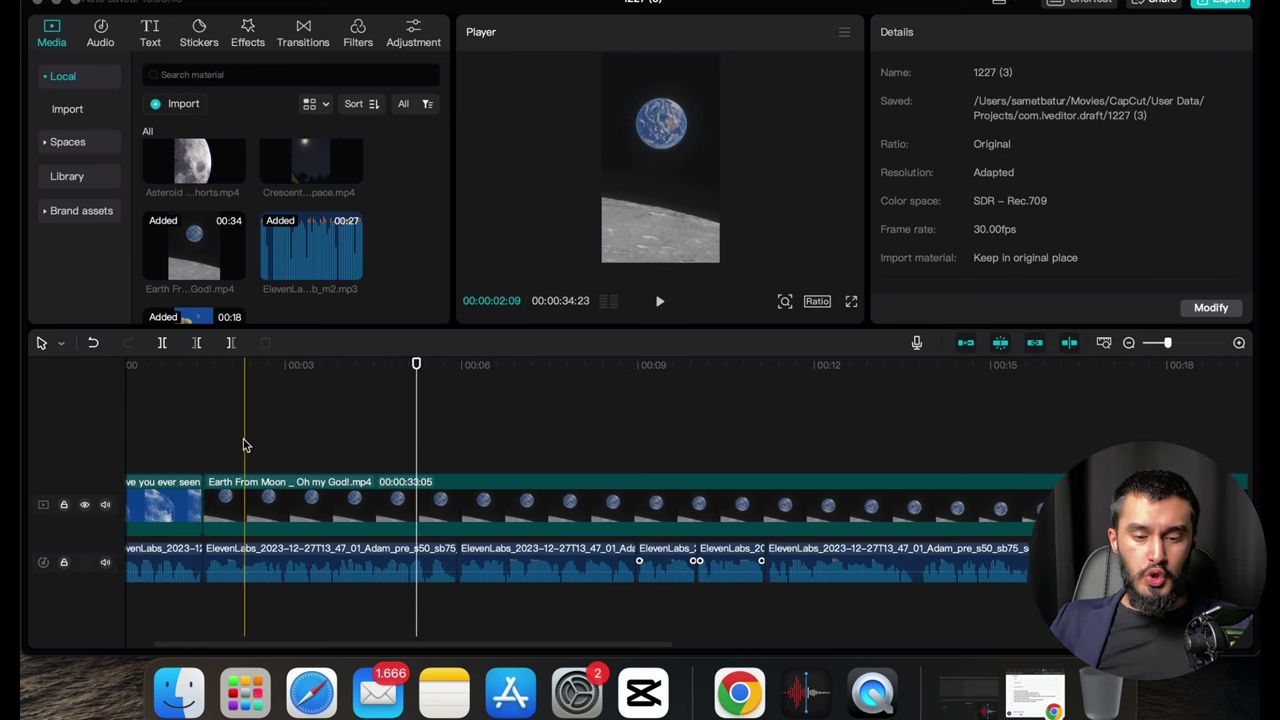
left_click(277, 446)
left_click(386, 450)
key("space")
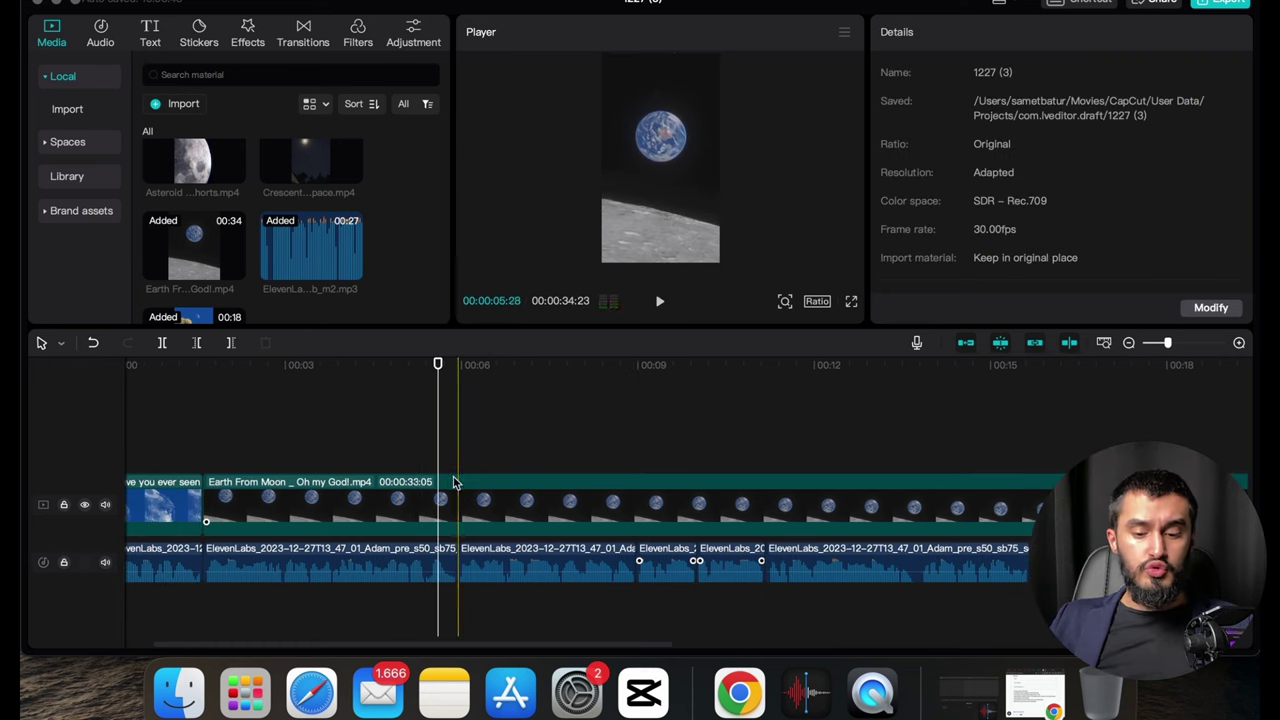
key("super+b")
left_click(493, 503)
key("Delete")
Step: Add the "Asteroid Hitting The Moon!" clip after the Earth From Moon clip and lower its volume to −∞ dB
scroll(195, 180, "up", 1)
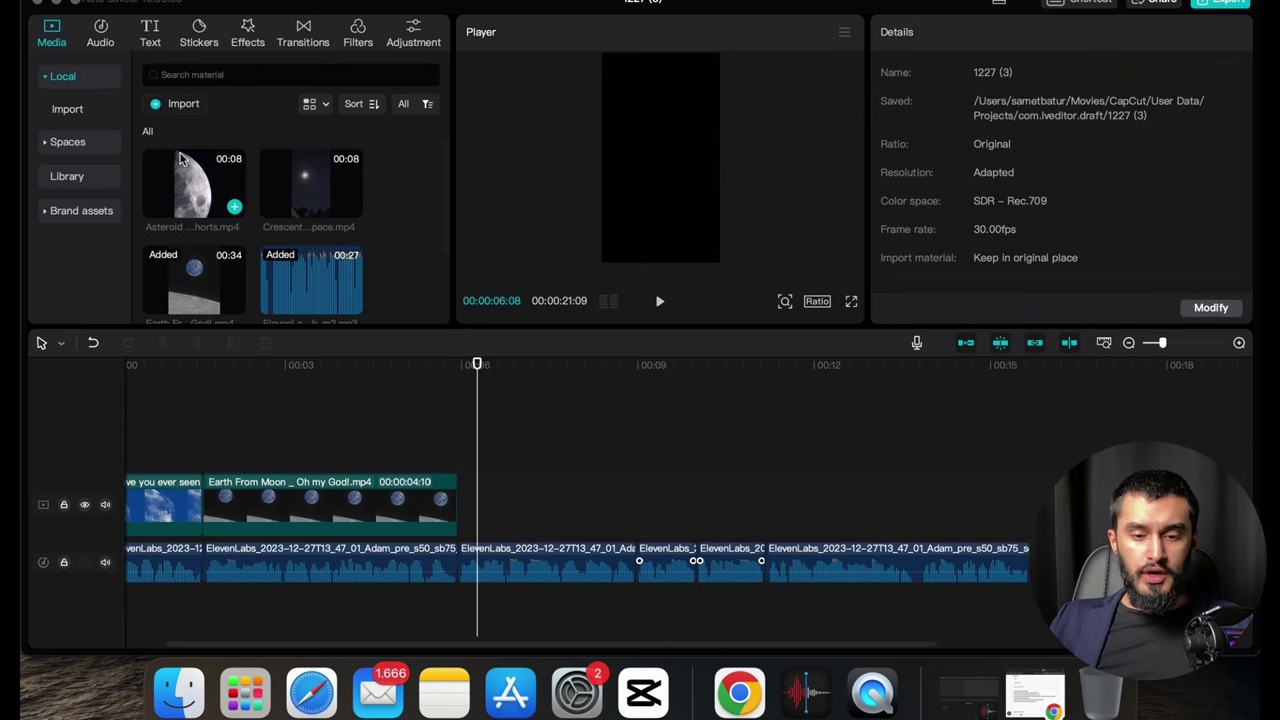
left_click_drag(193, 185, 476, 497)
left_click(440, 449)
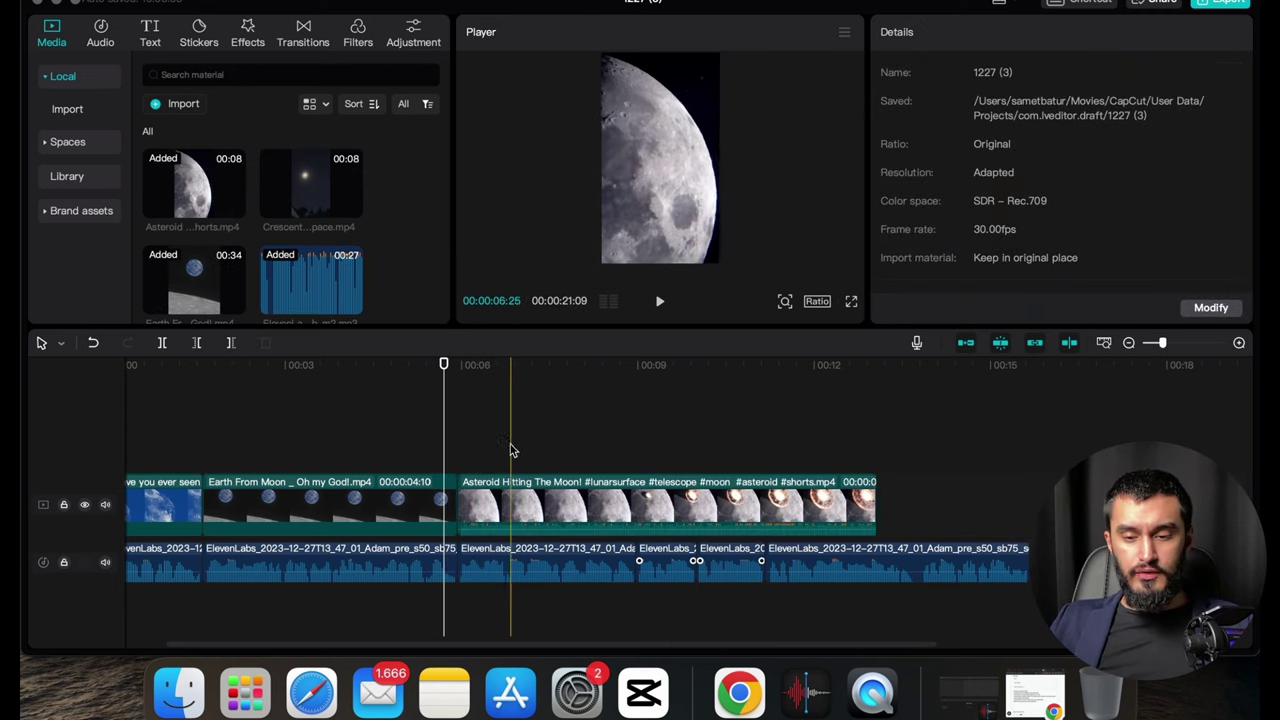
left_click(511, 503)
left_click(944, 32)
left_click_drag(971, 164, 517, 171)
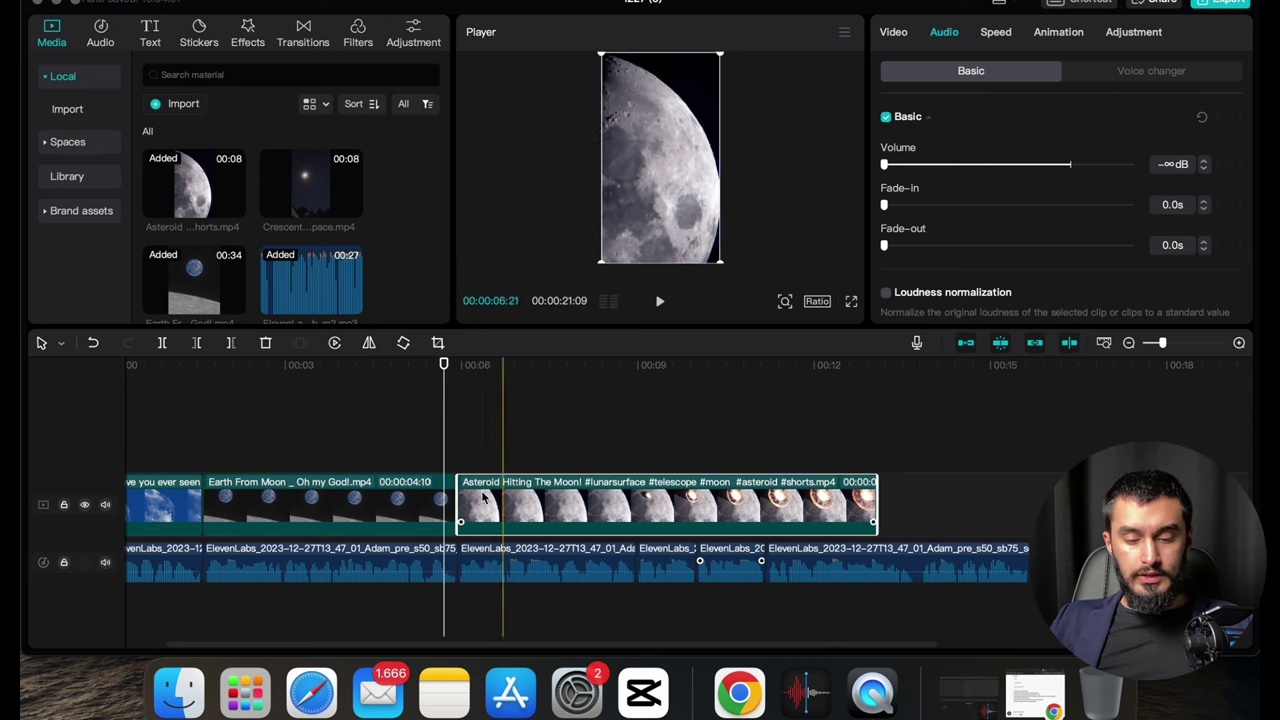
left_click(474, 444)
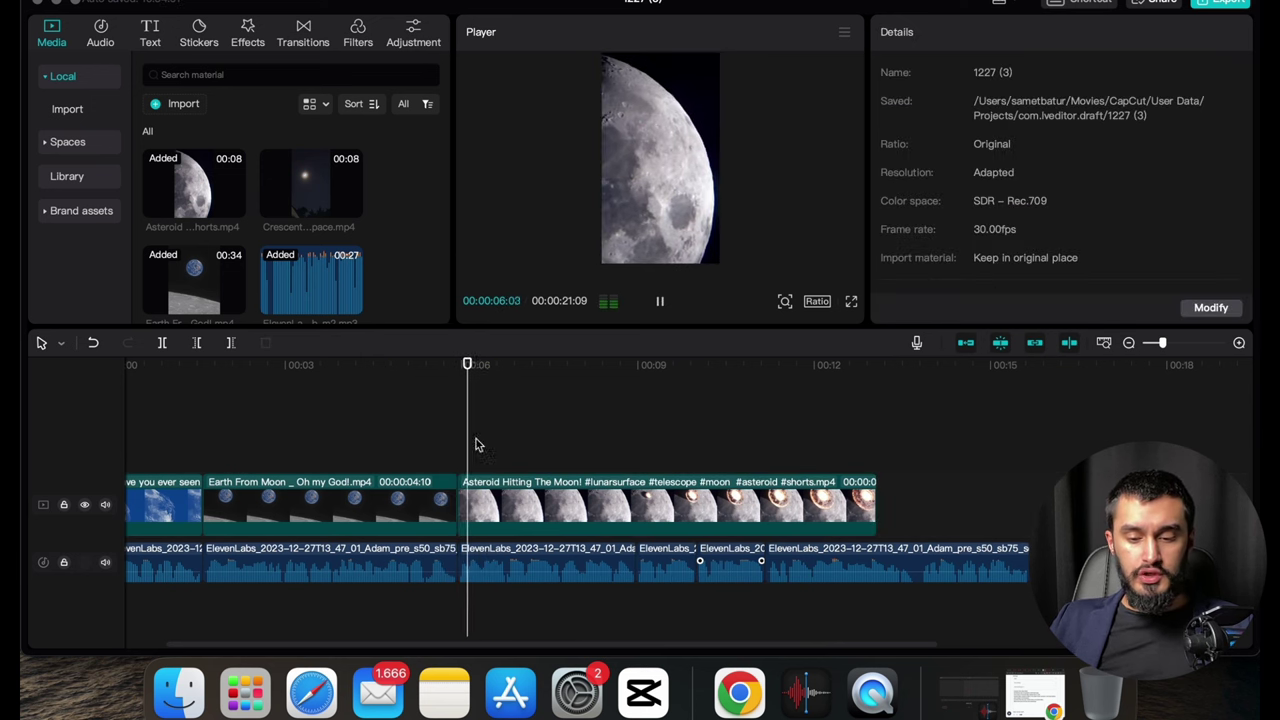
Step: Set the asteroid clip's speed to 1.6x and play it back with the voice-over
left_click(500, 503)
left_click(996, 32)
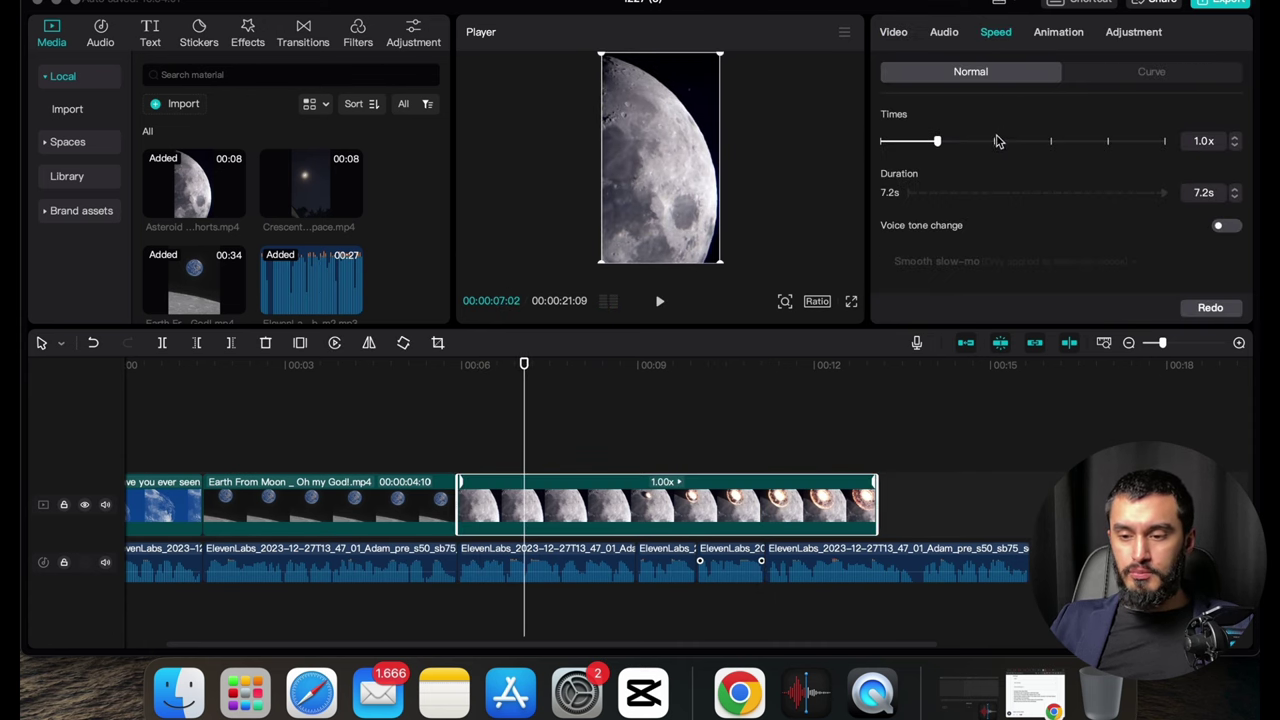
left_click(990, 142)
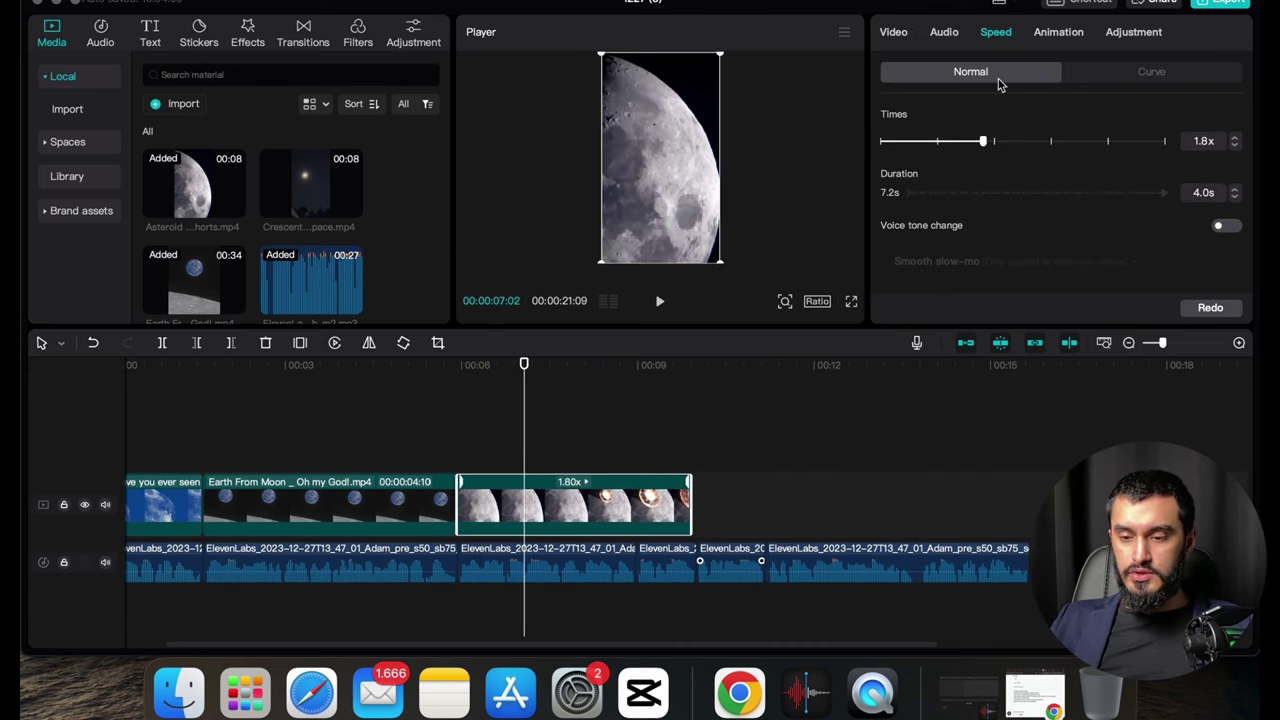
left_click_drag(980, 143, 972, 143)
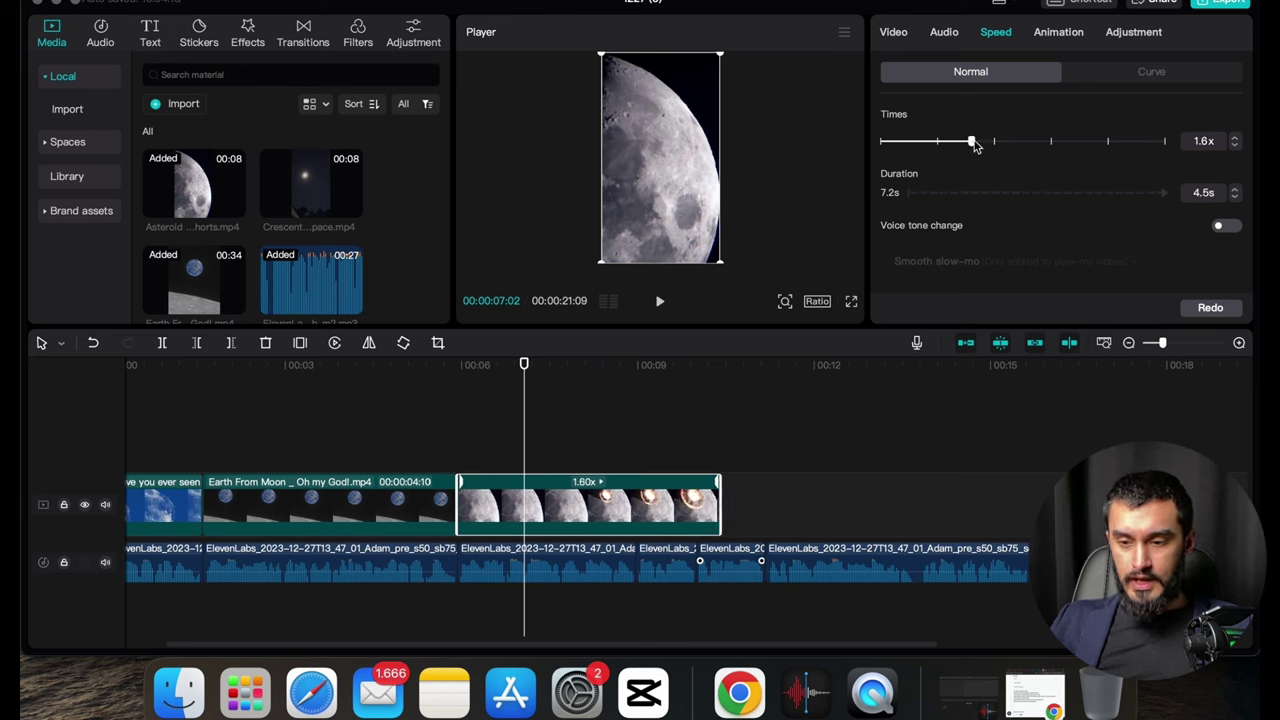
left_click(457, 450)
key("space")
scroll(654, 465, "left", 2)
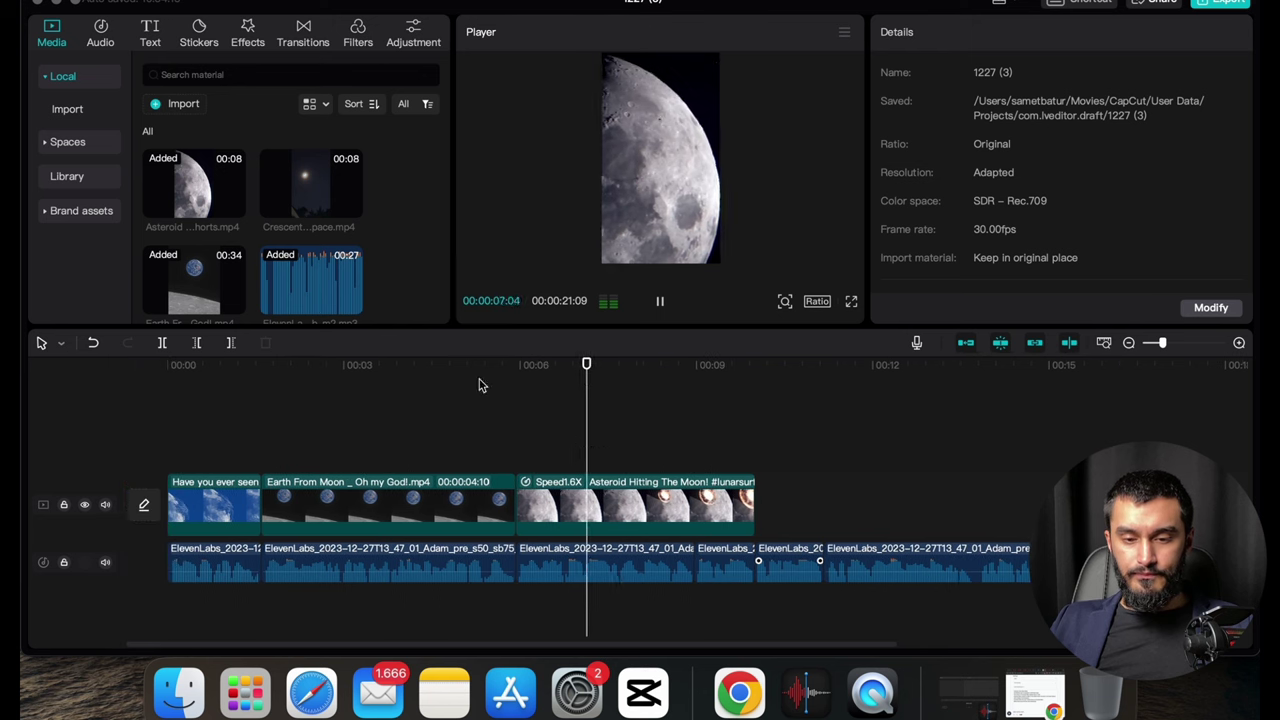
Step: Add the "Crescent Moon set over 4 days" clip after the asteroid clip and trim its end to the voice-over cut at about 16 seconds
left_click_drag(322, 186, 776, 491)
scroll(776, 491, "right", 5)
left_click(512, 450)
key("space")
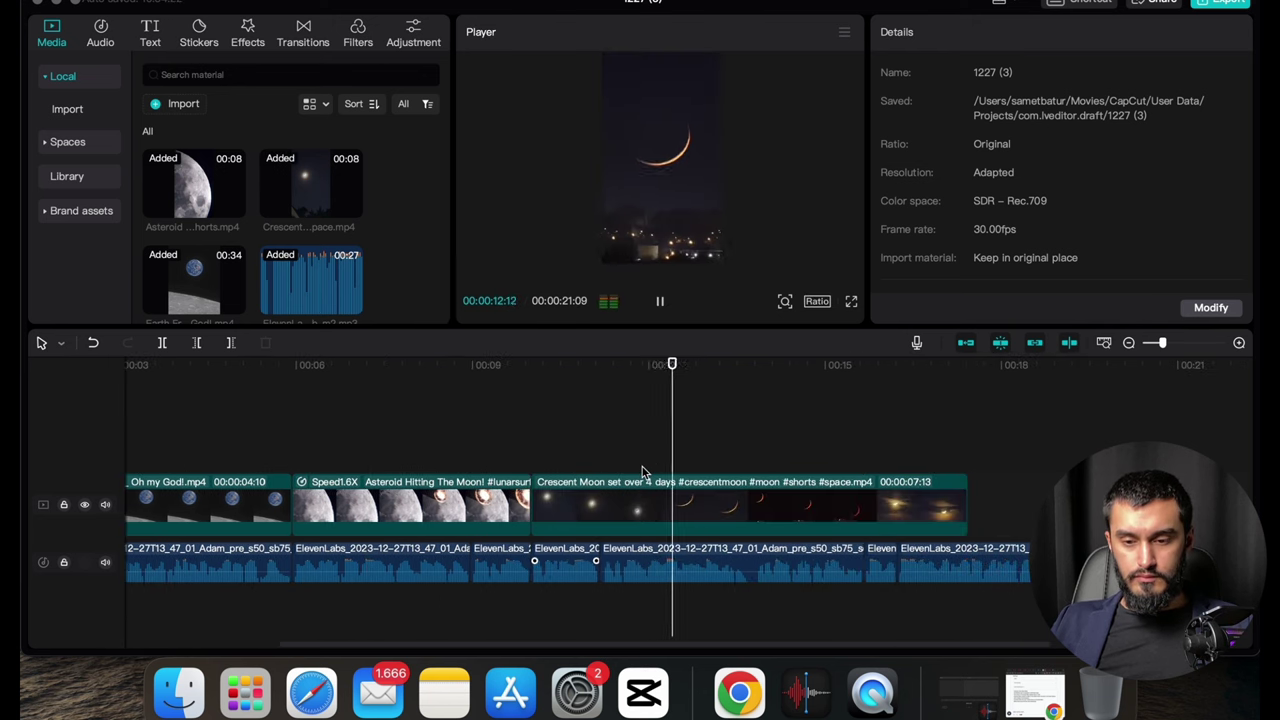
scroll(763, 514, "right", 2)
key("space")
left_click(830, 460)
key("super+b")
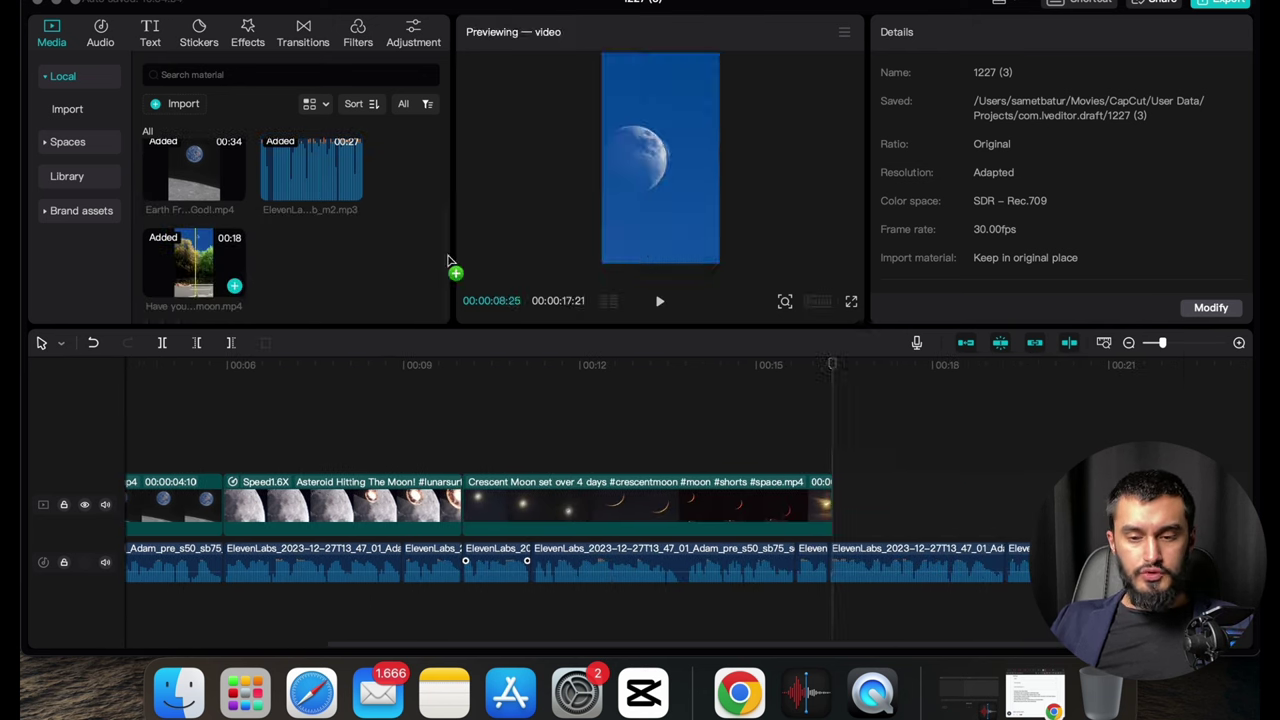
Step: Place the "Have you ever seen a creature on the moon" clip after the Crescent Moon clip and trim it to the voice-over's end
left_click(832, 436)
key("space")
key("space")
key("super+minus")
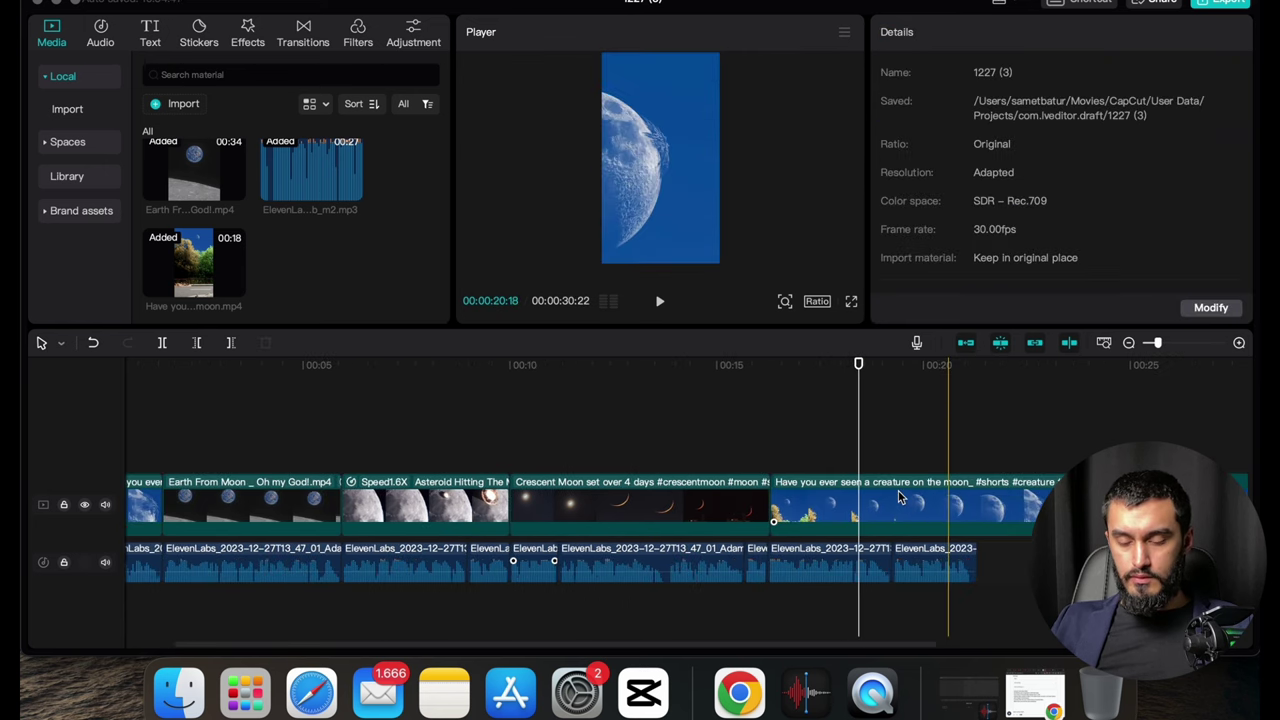
scroll(903, 497, "left", 2)
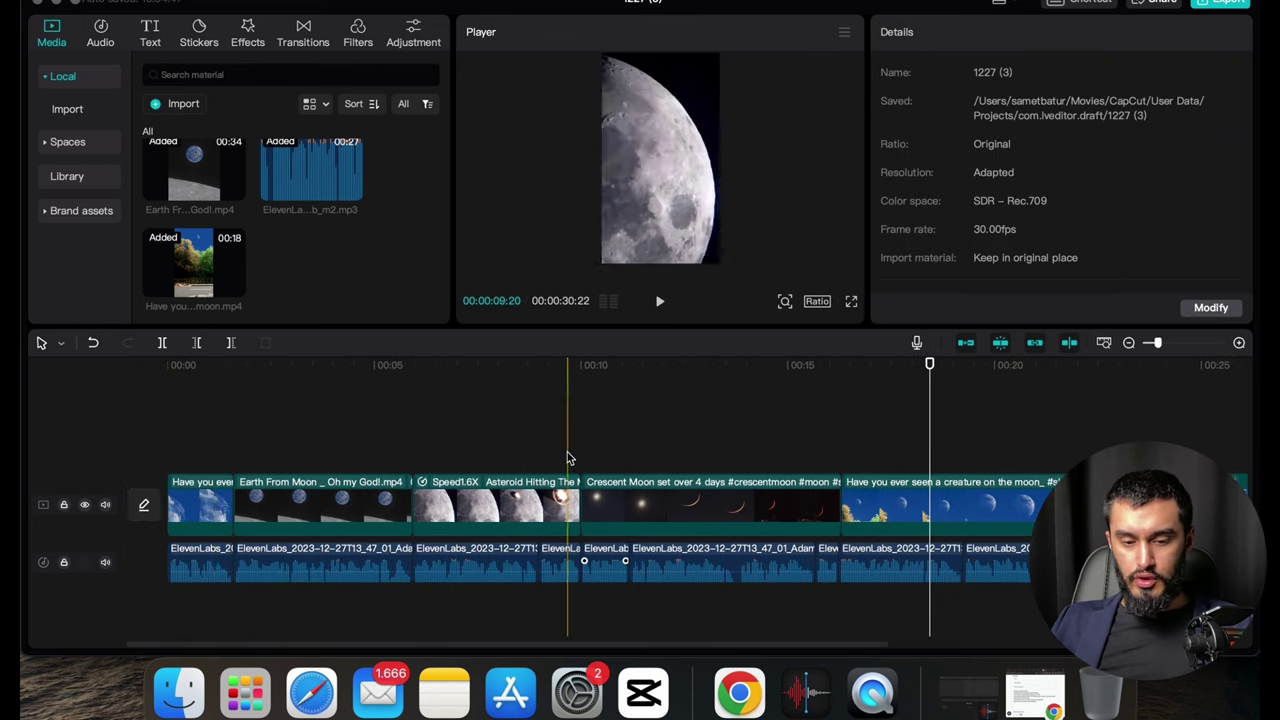
scroll(725, 470, "right", 5)
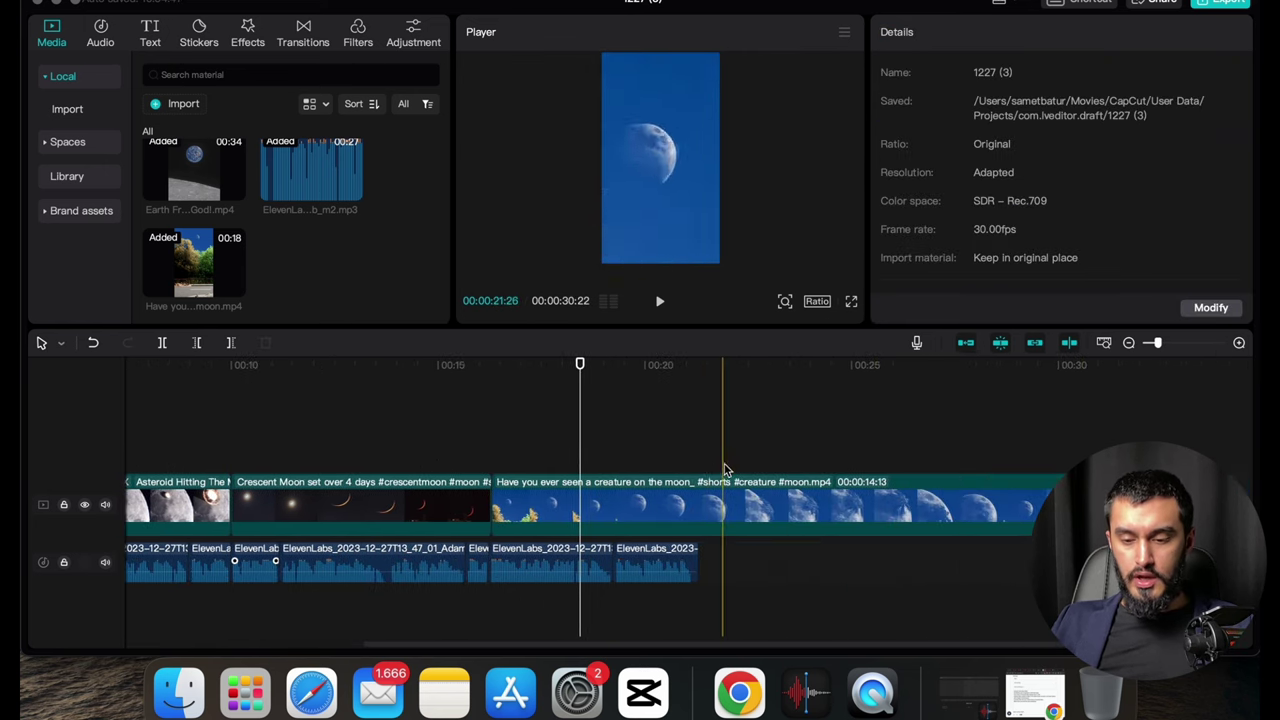
left_click(616, 497)
key("q")
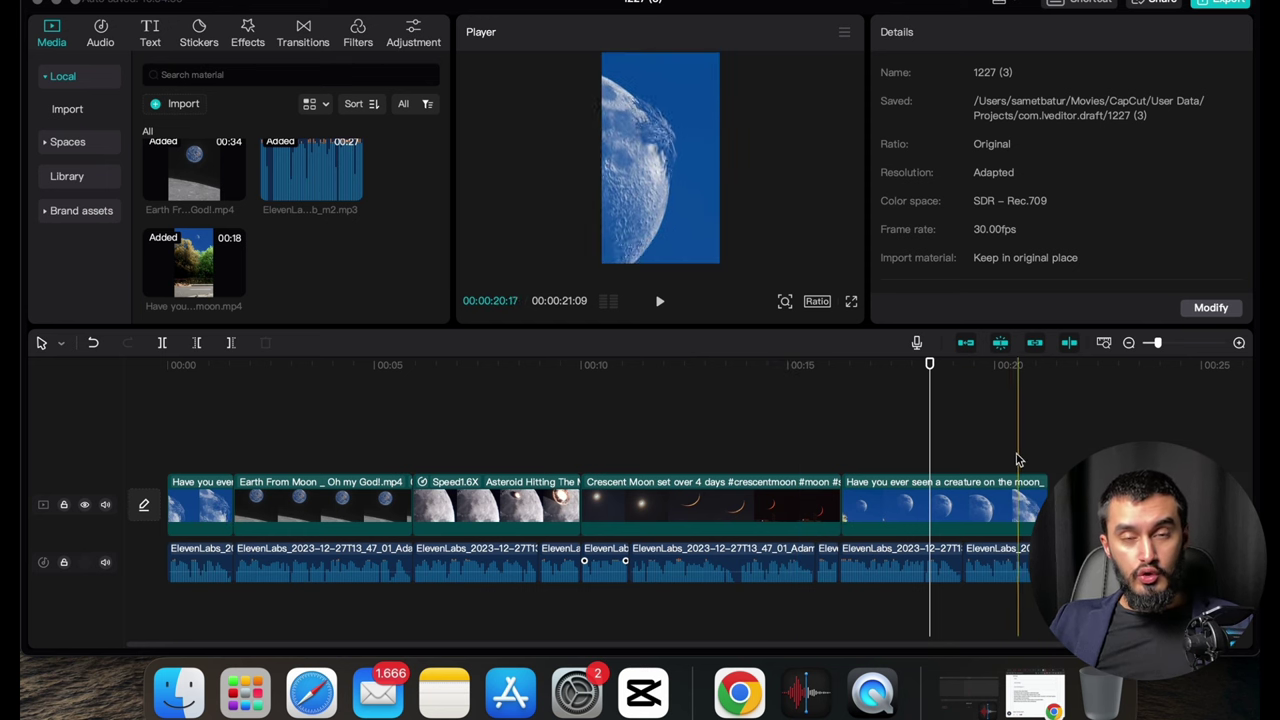
Step: Add trending transitions at all four clip joins, using Sliding Memories at the first and last joins and accepting duplicate frames
left_click(160, 450)
left_click(312, 36)
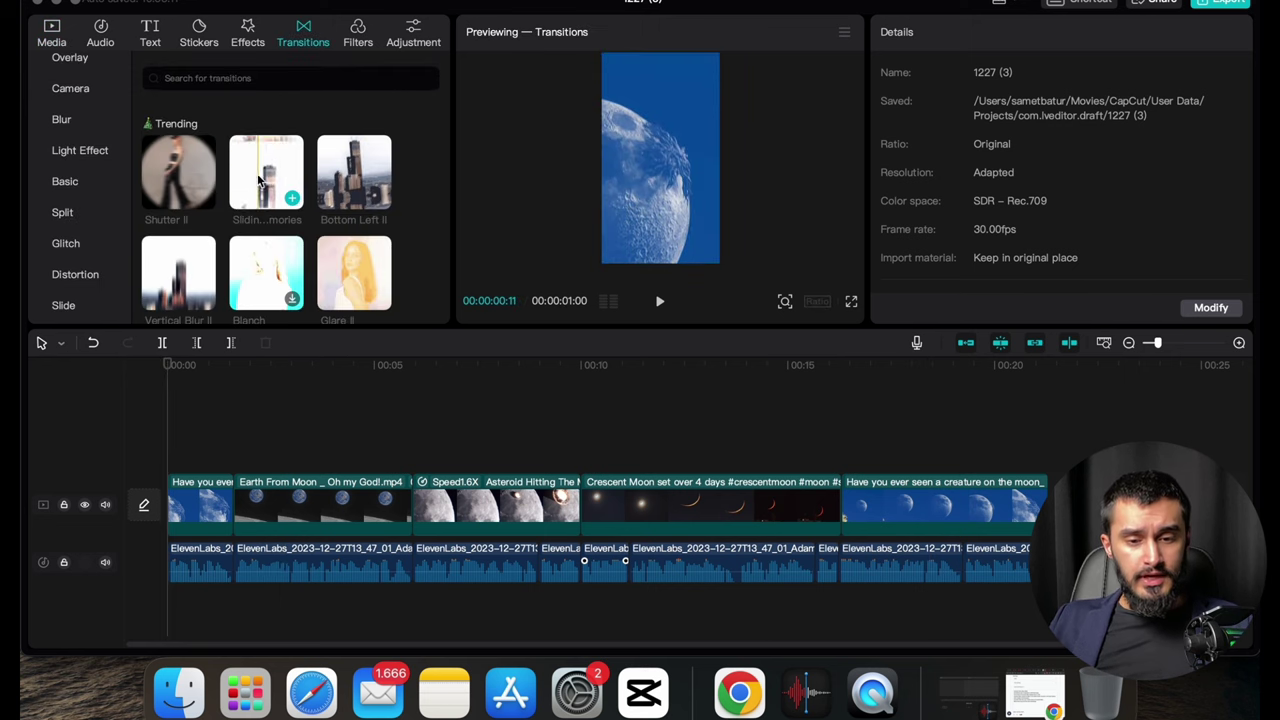
left_click_drag(266, 180, 233, 505)
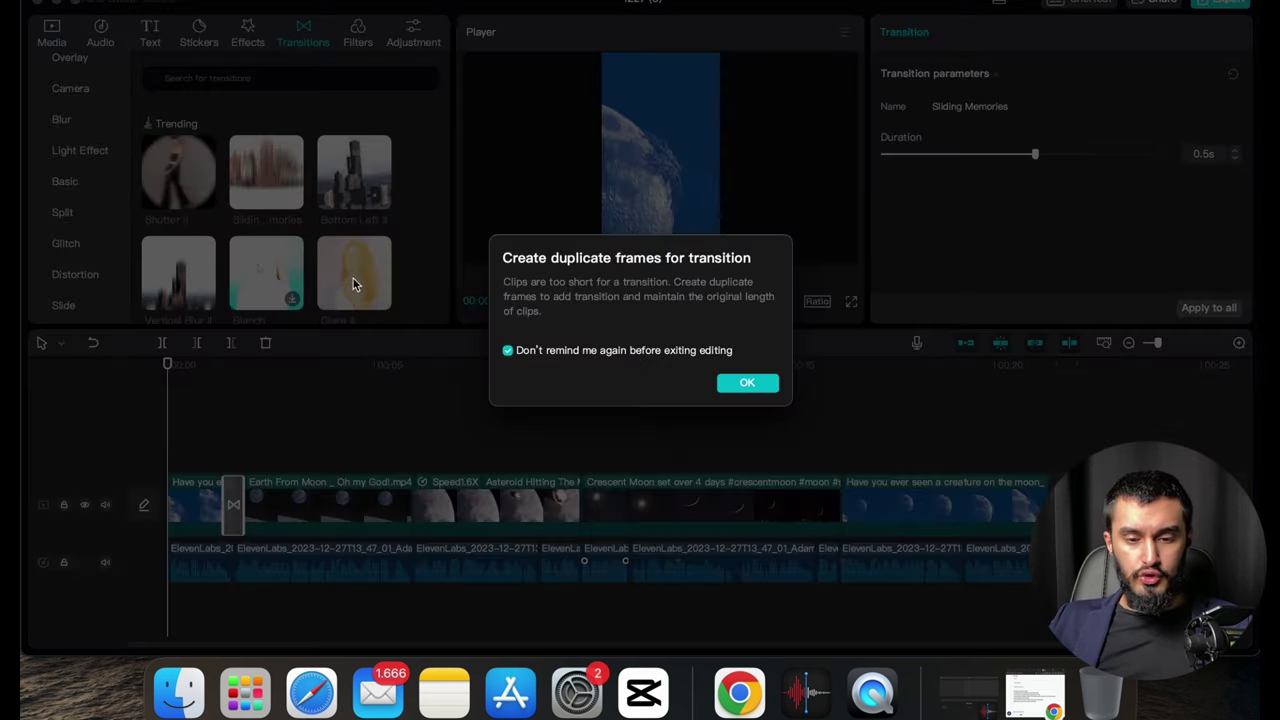
left_click(747, 383)
left_click_drag(354, 172, 412, 505)
left_click_drag(270, 180, 841, 505)
Step: Add the favorite Vignette effect above the clips and stretch it over the full length of the video
left_click(244, 44)
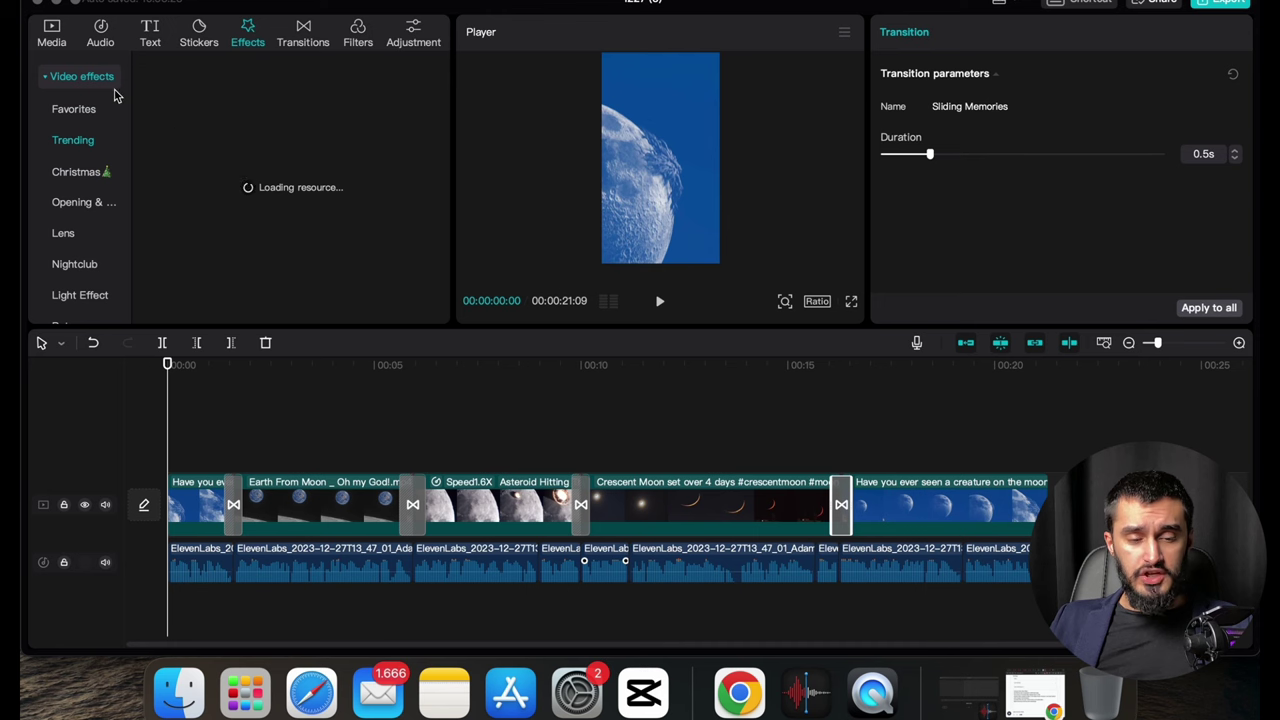
left_click(74, 109)
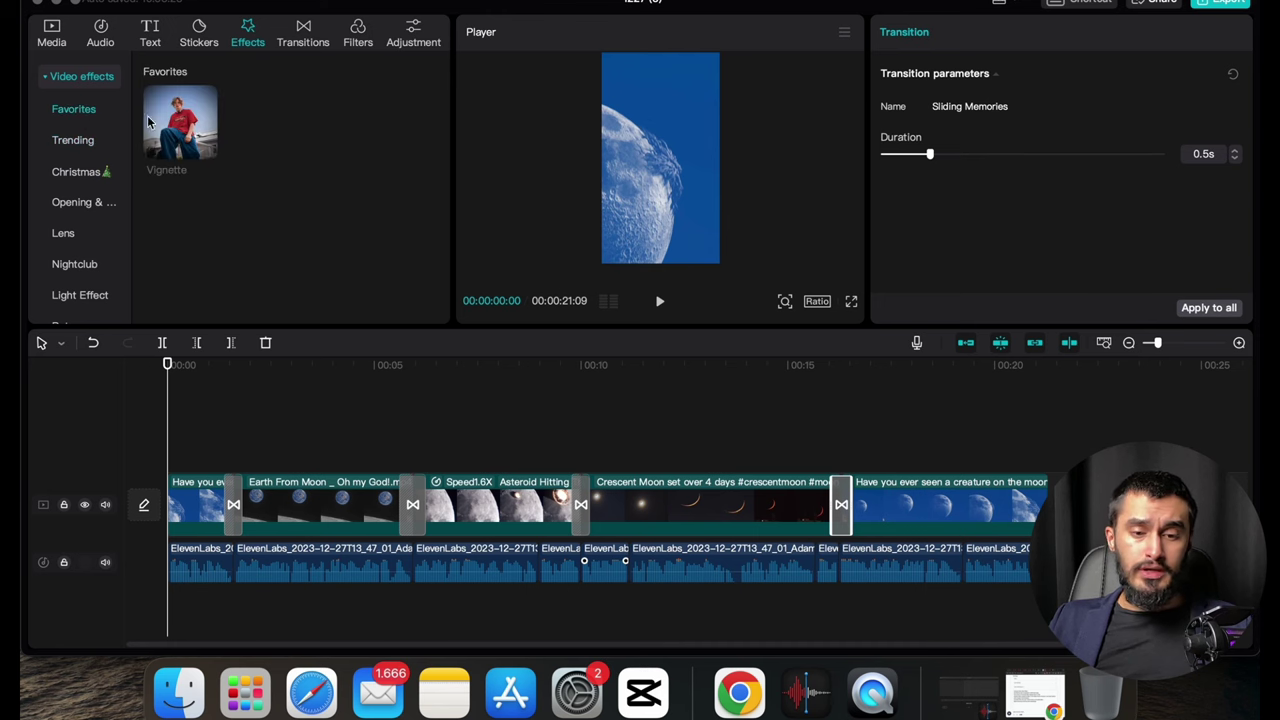
left_click_drag(180, 122, 180, 458)
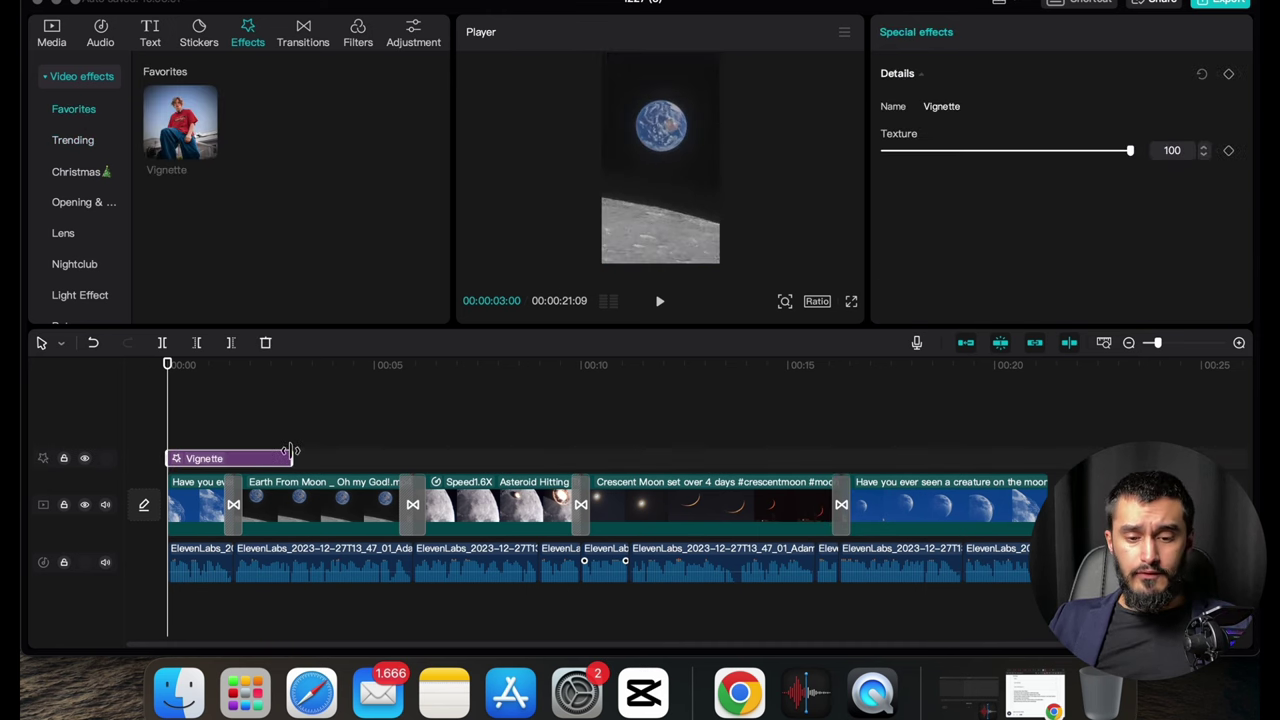
left_click_drag(294, 458, 1047, 449)
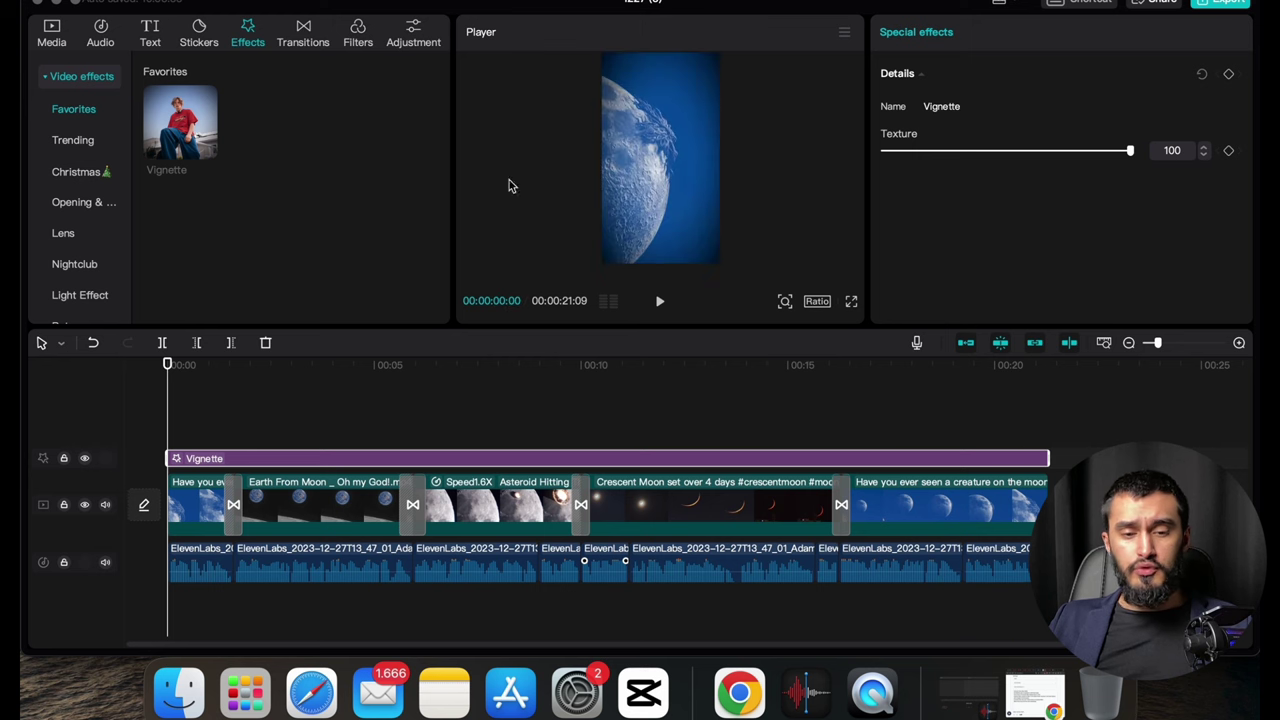
Step: Add the trending Tracking Shot and Leakage Focus effects on their own tracks, each covering the full length of the video
left_click(74, 141)
mouse_move(265, 140)
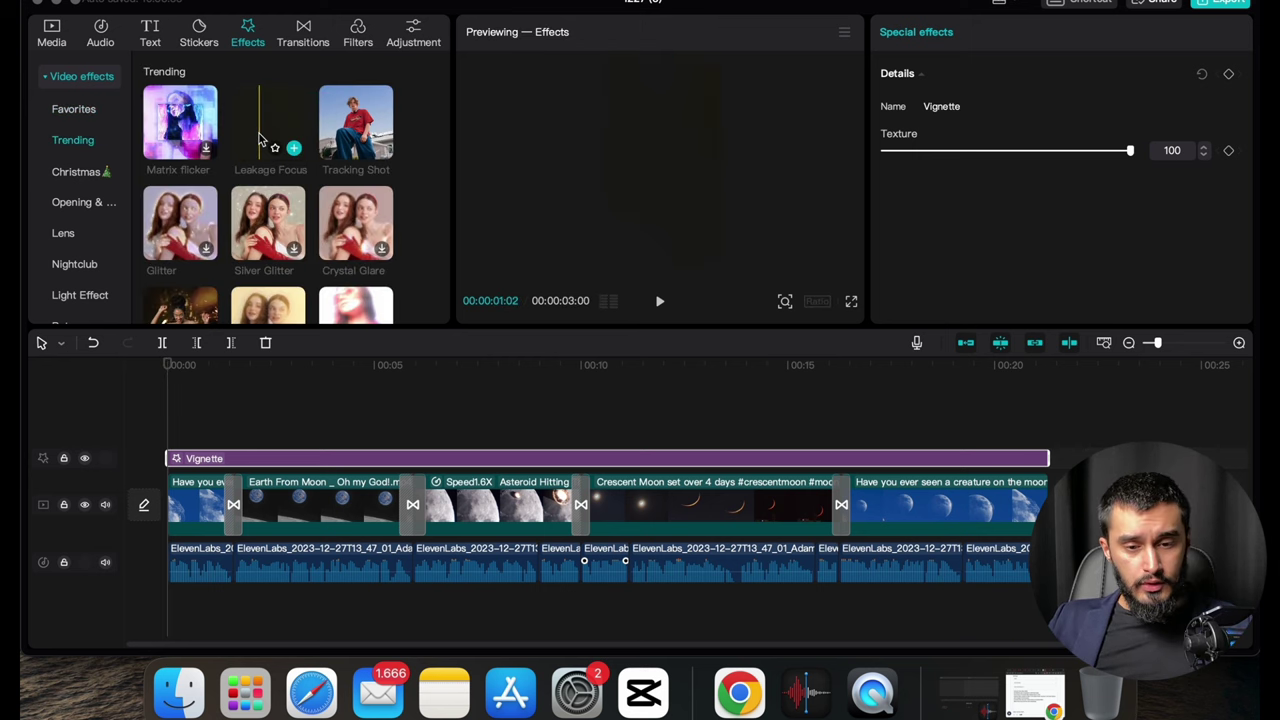
left_click_drag(356, 122, 190, 434)
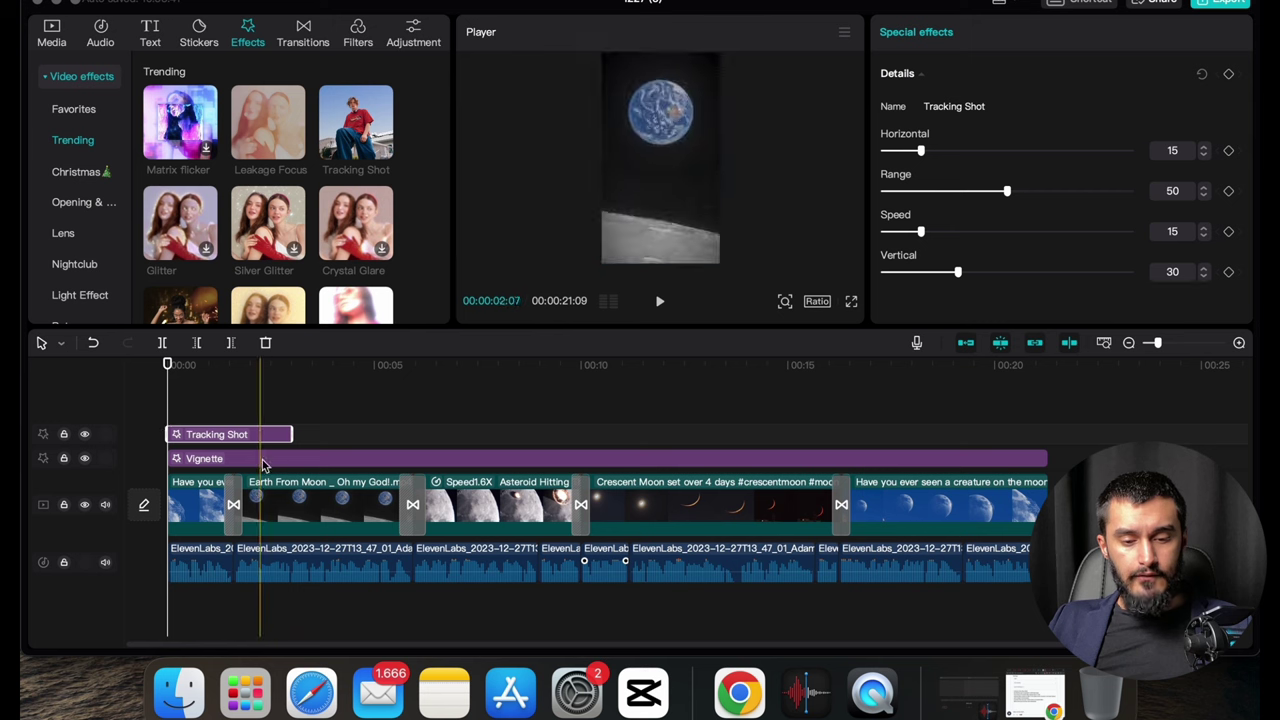
left_click_drag(293, 434, 1047, 434)
left_click_drag(268, 125, 1048, 421)
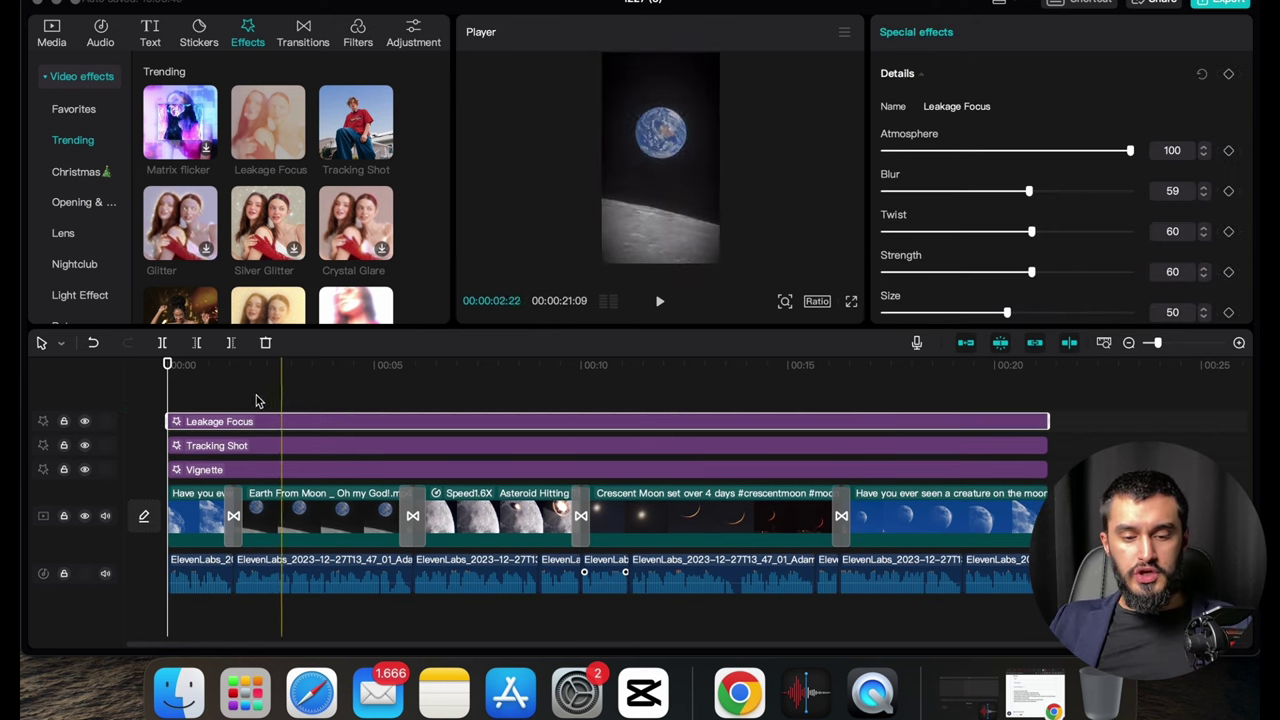
Step: Play the video to check the transitions and effects with the voice-over, and return the playhead to the start
key("space")
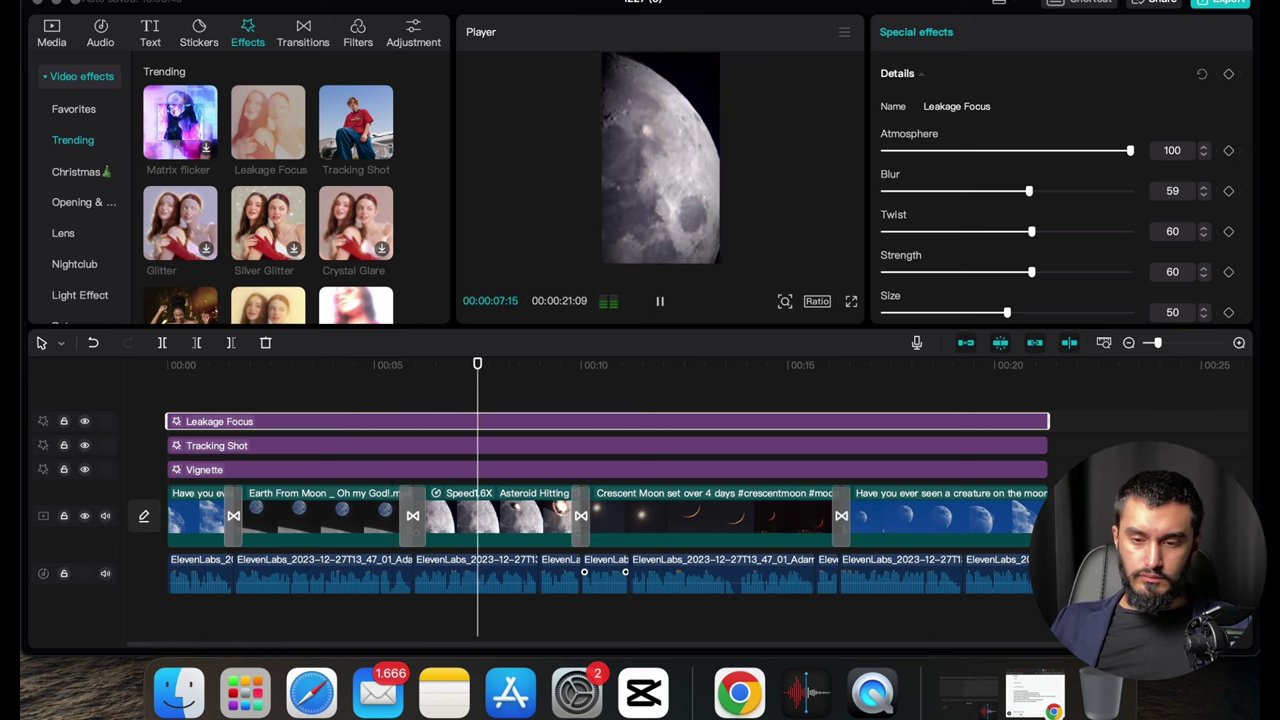
left_click(180, 395)
left_click(168, 398)
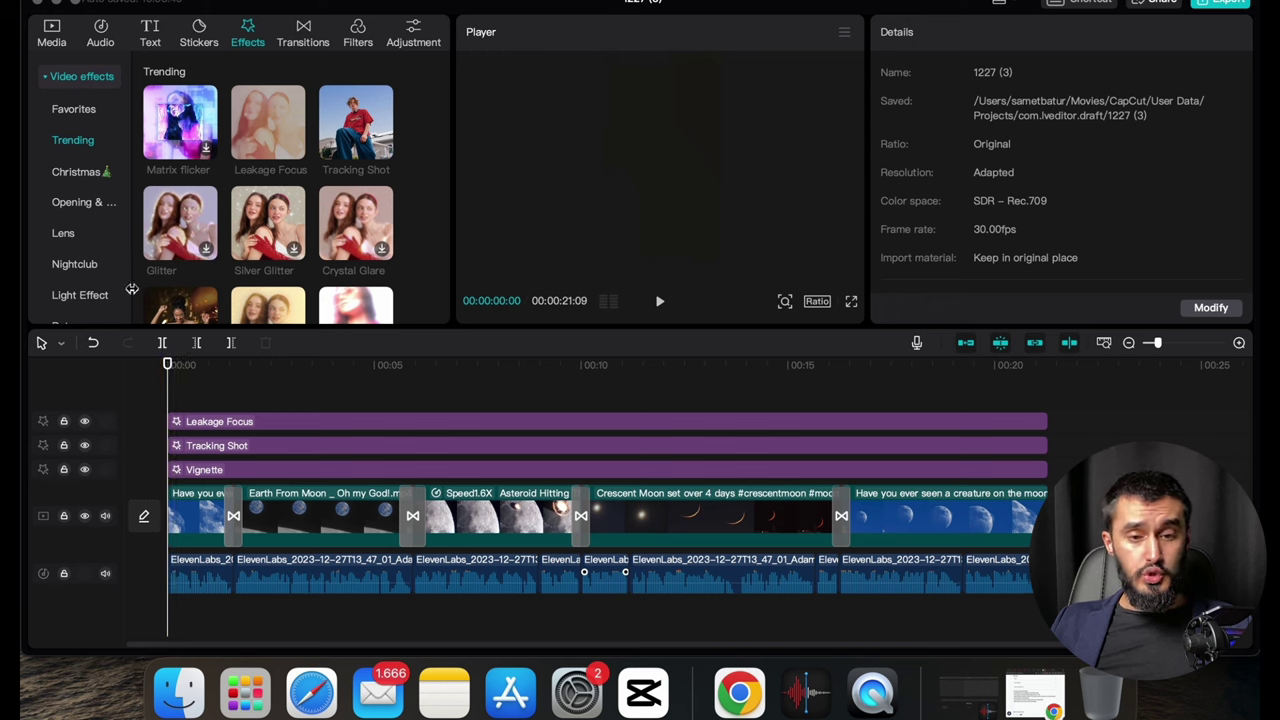
Step: Generate auto captions for the video with English as the spoken language
left_click(158, 36)
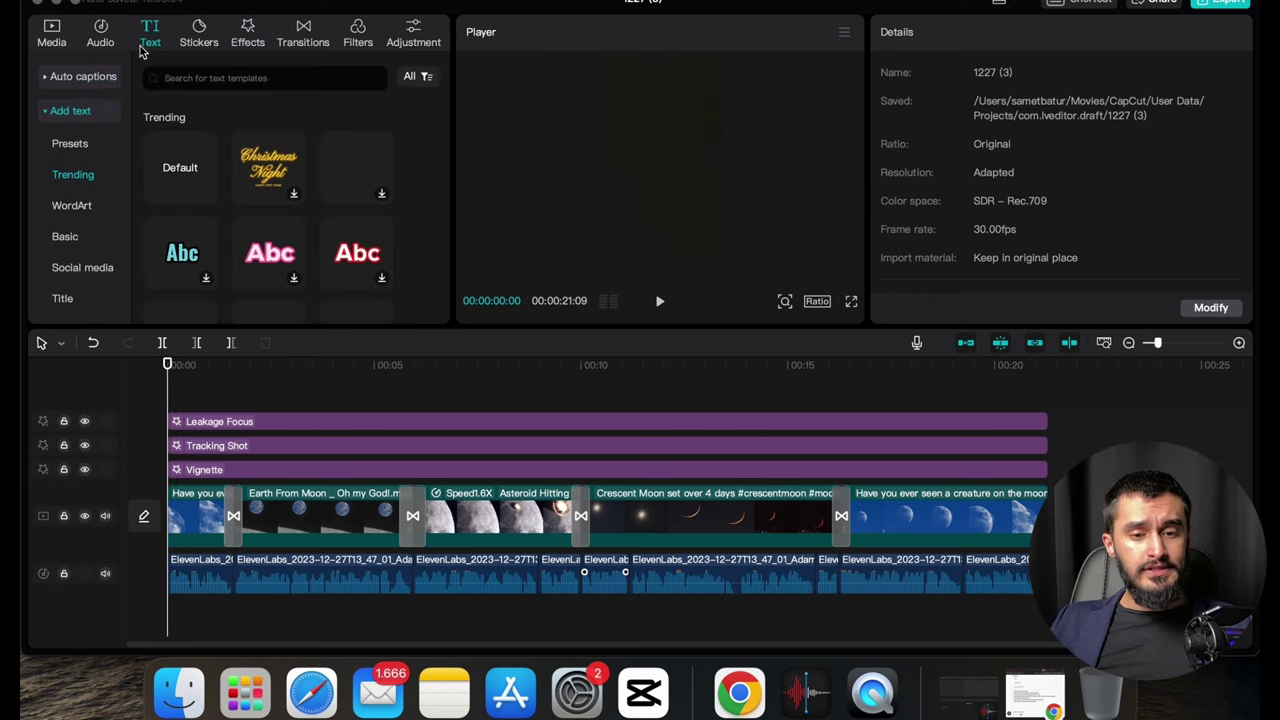
left_click(79, 80)
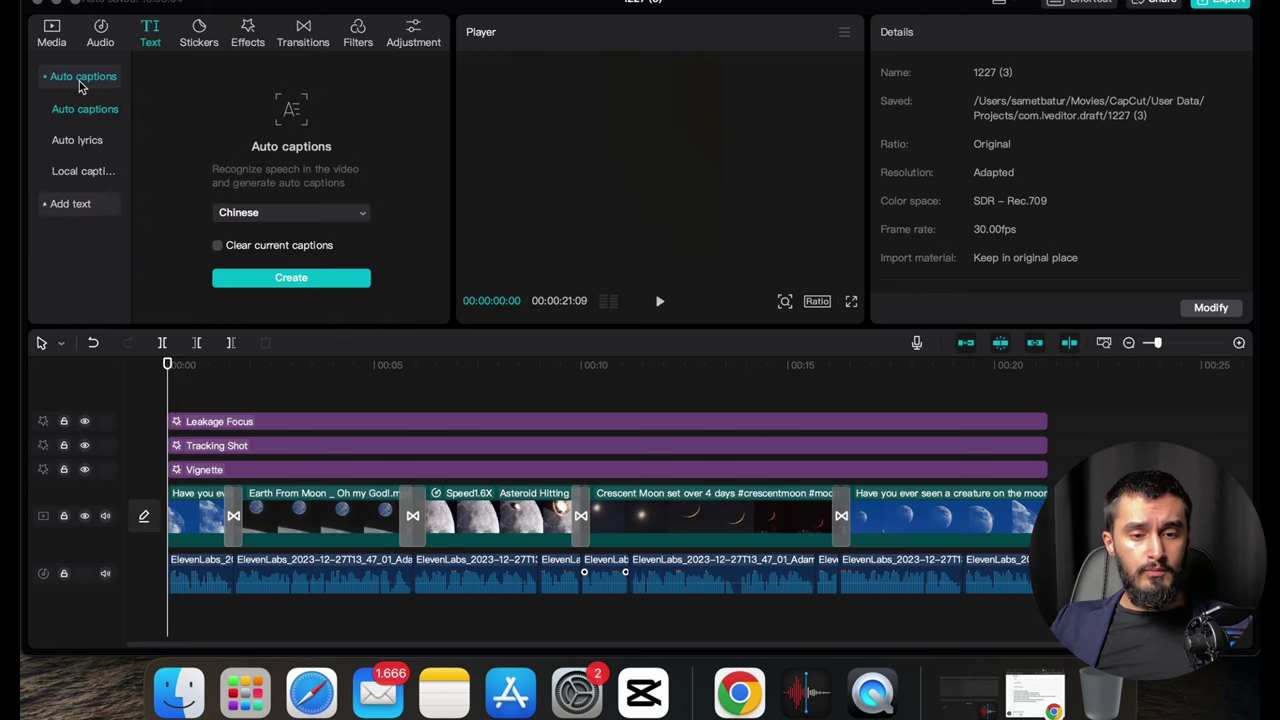
left_click(286, 212)
left_click(259, 292)
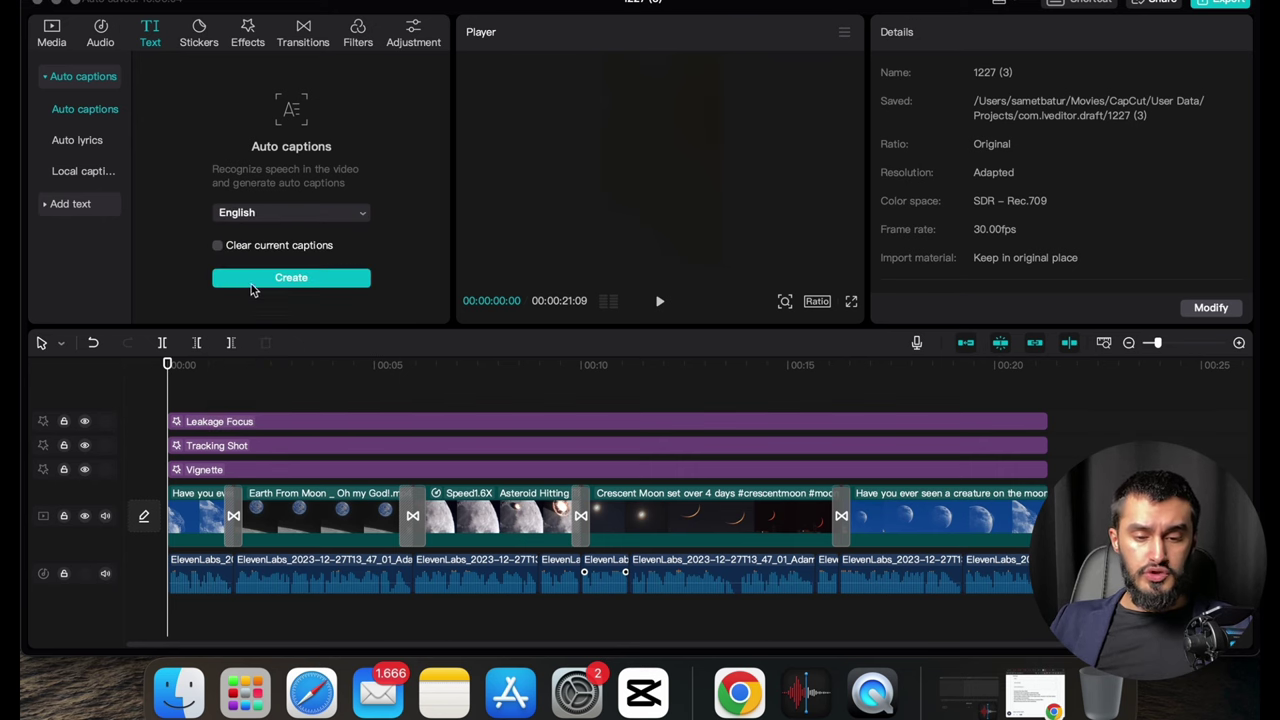
left_click(282, 279)
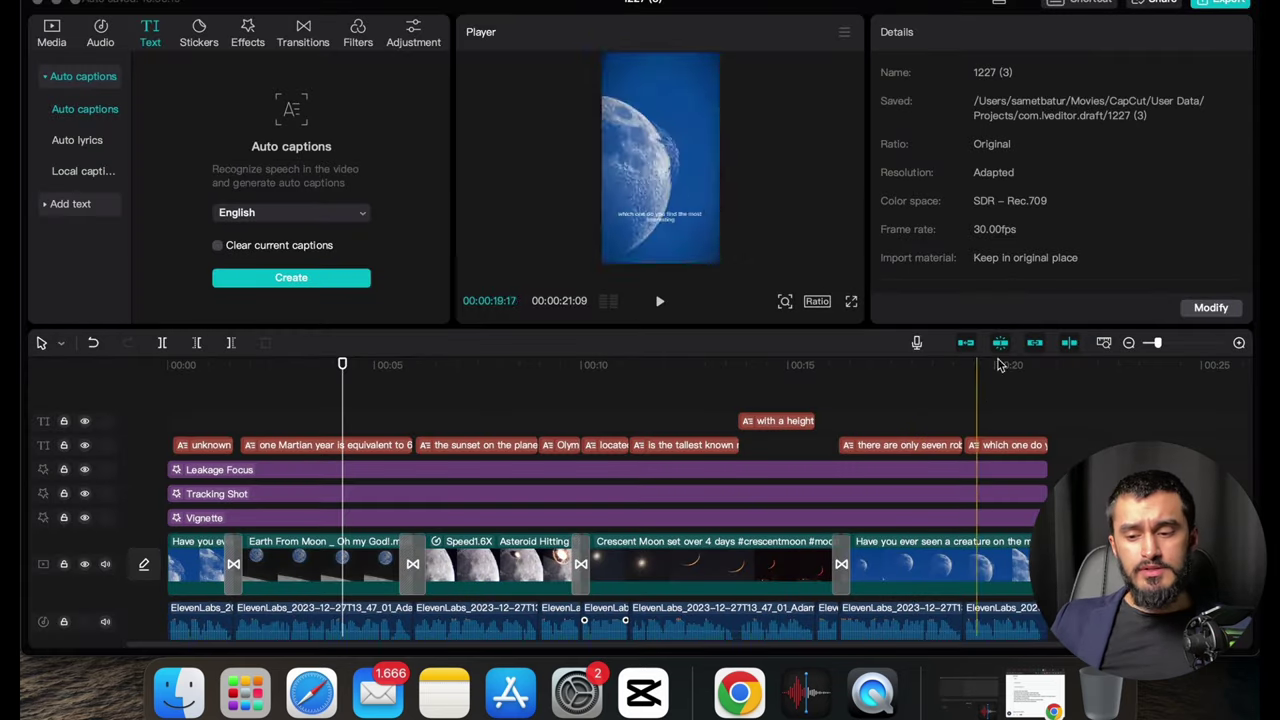
Step: Apply the Bounce Out caption animation to all generated captions and move the playhead to the first caption
left_click_drag(376, 412, 156, 444)
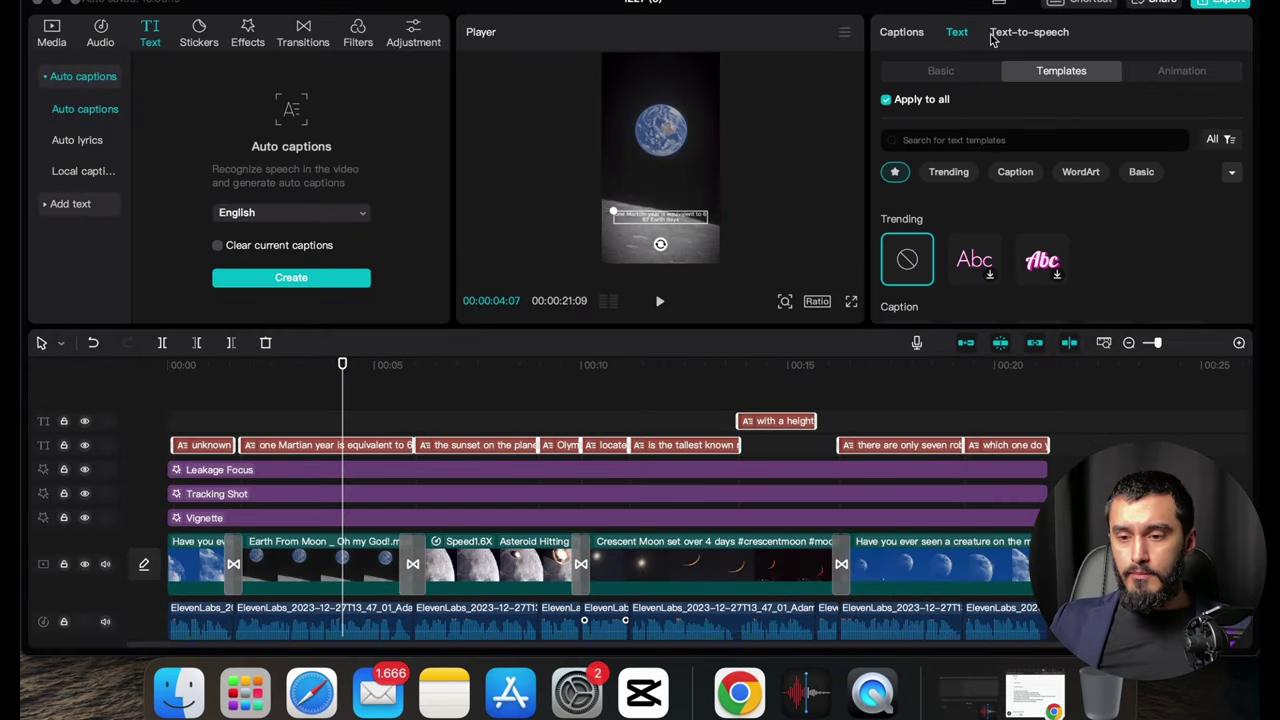
left_click(1172, 72)
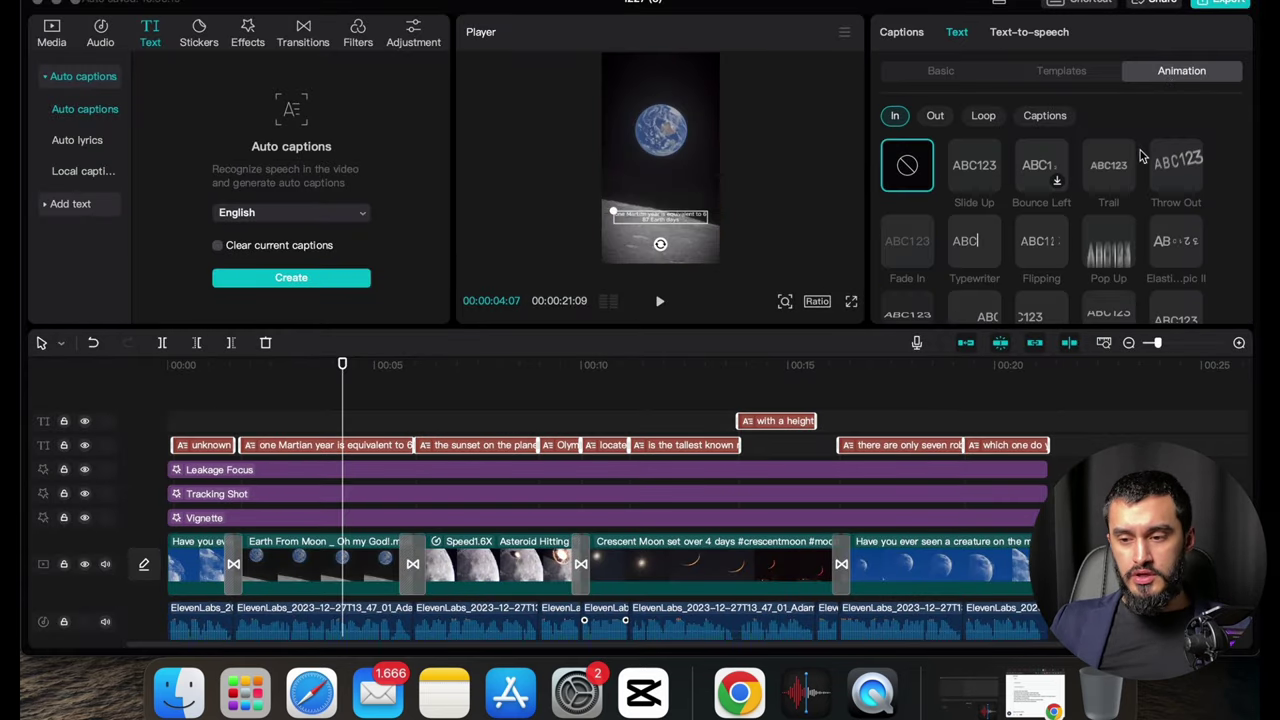
left_click(1040, 115)
scroll(1025, 275, "down", 1)
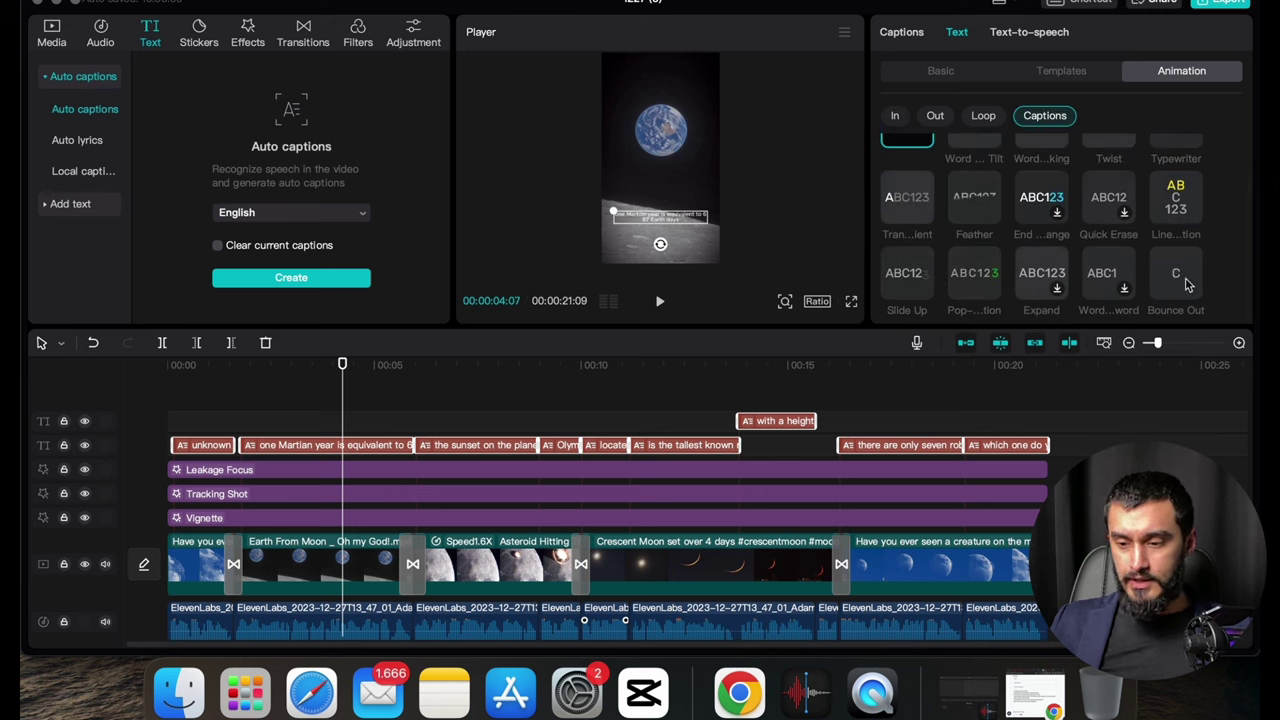
left_click(200, 365)
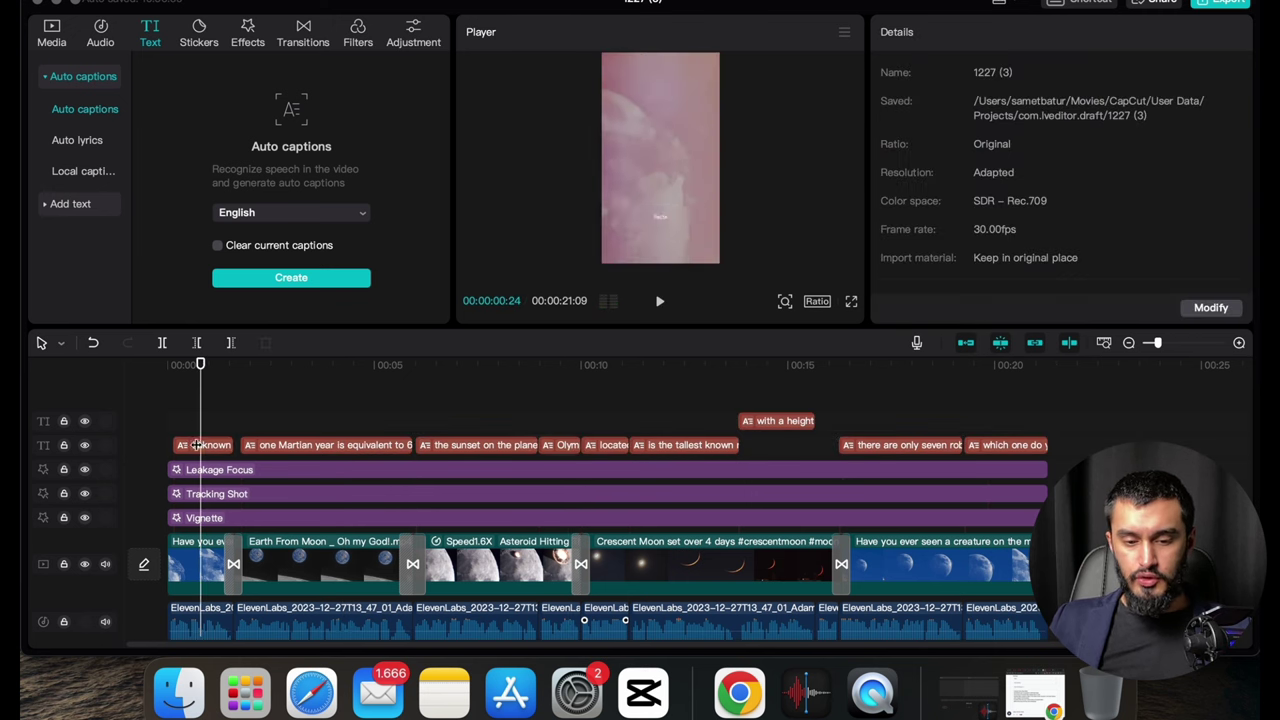
Step: Set the font to The Bold Font for all captions through the first caption's basic text settings
left_click(208, 444)
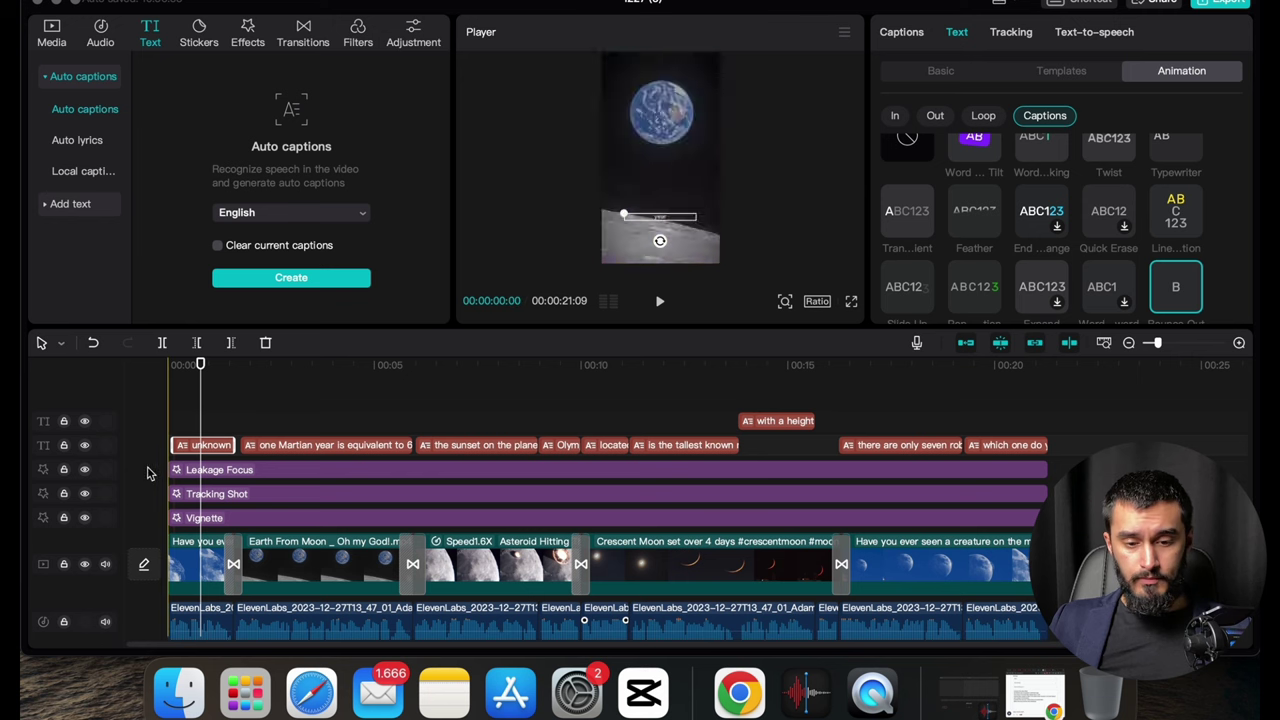
left_click(940, 70)
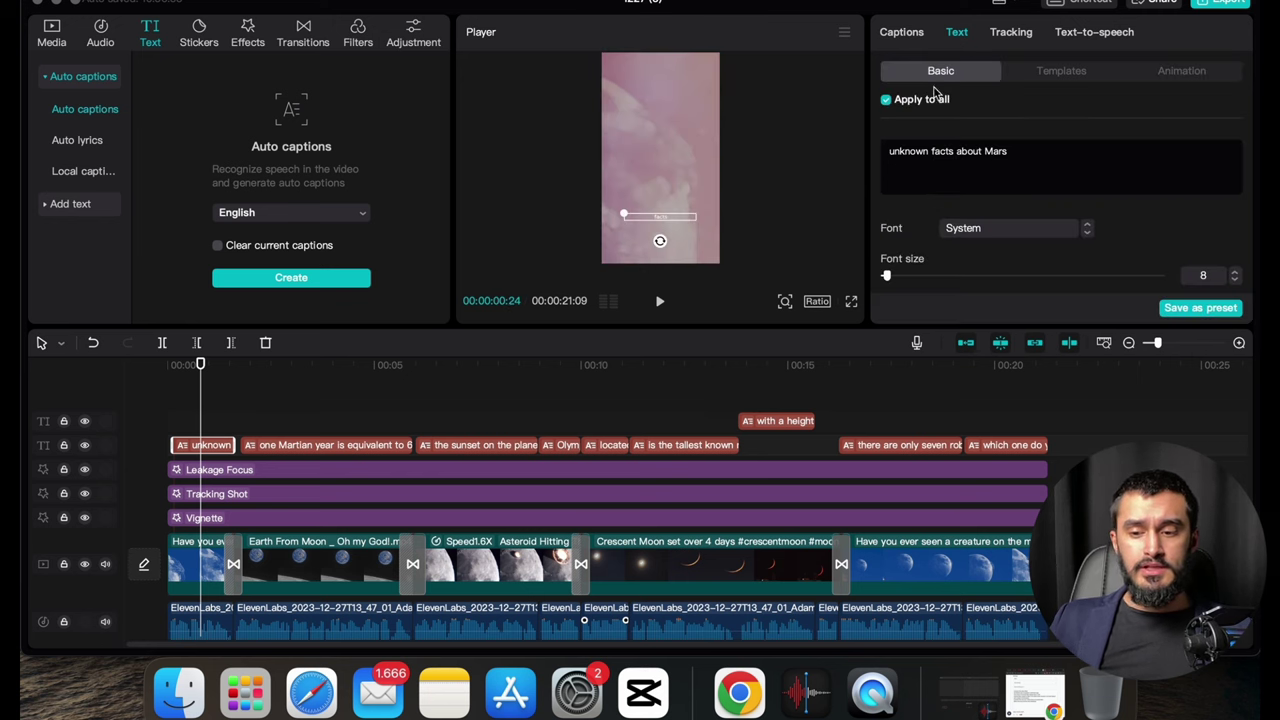
left_click(978, 230)
left_click(997, 139)
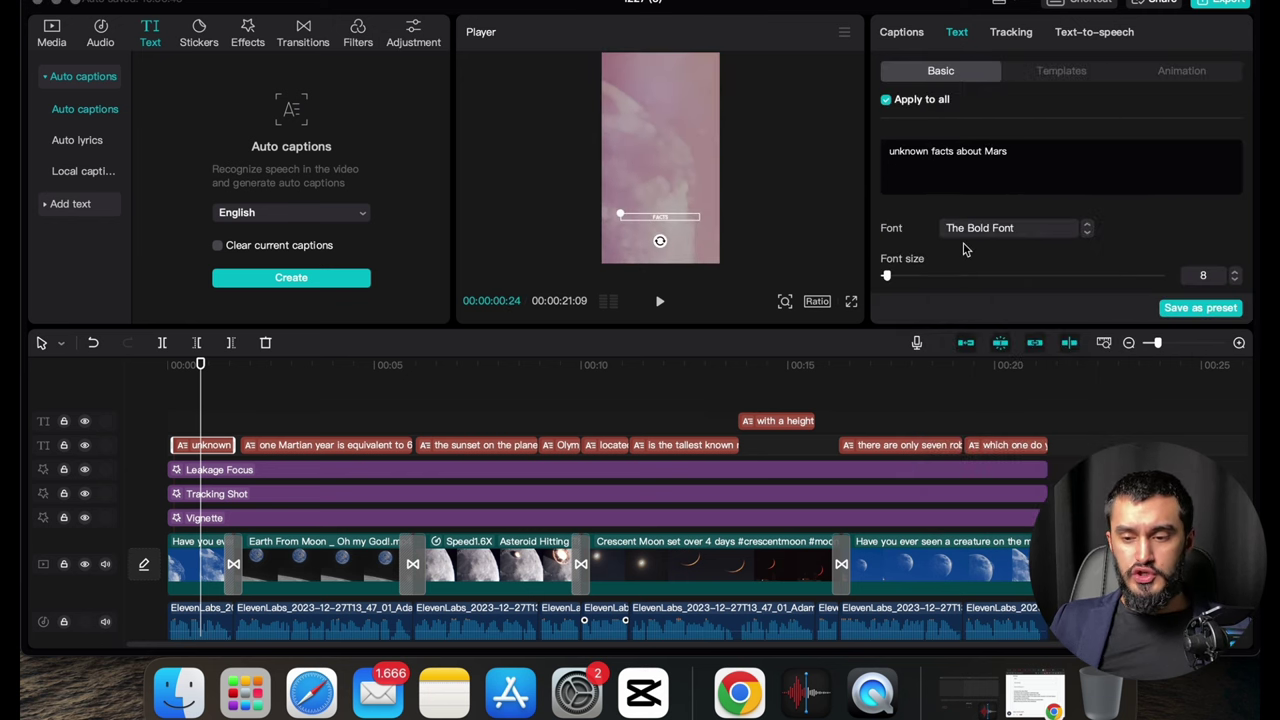
Step: Give all captions a shadow, a black stroke, and a white glow with intensity 21 and range 100
scroll(940, 240, "down", 5)
left_click(886, 223)
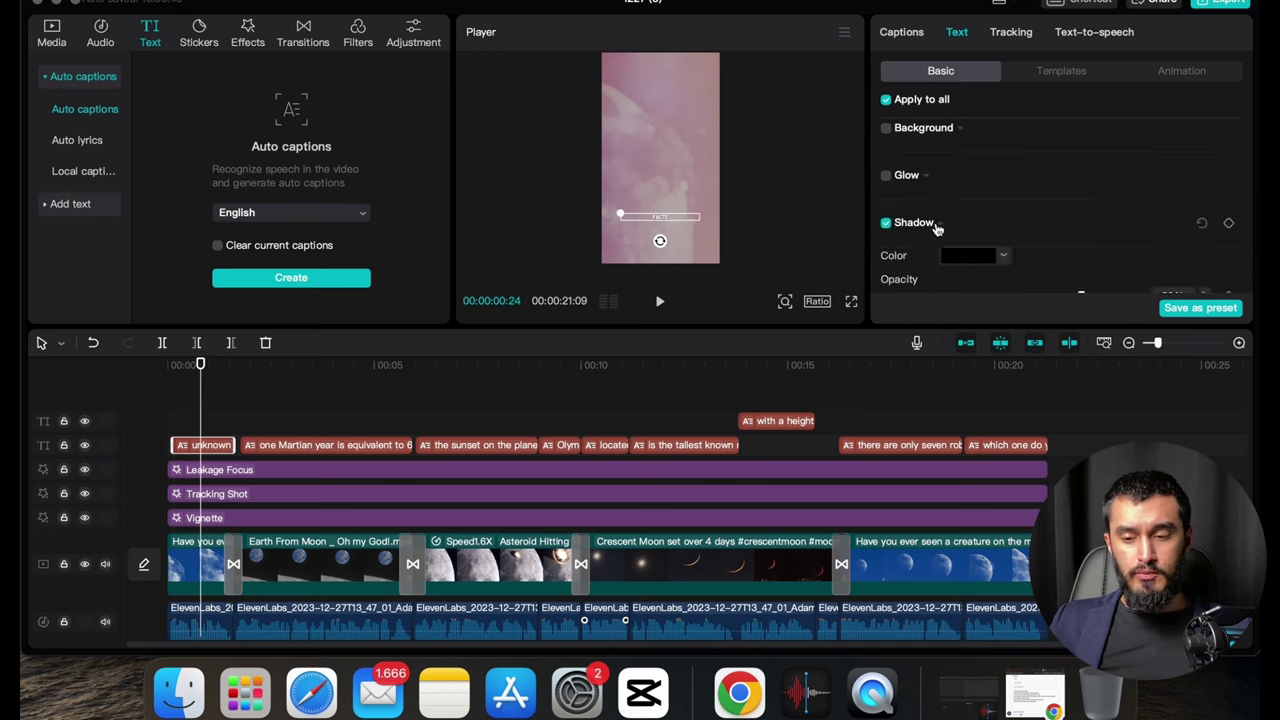
left_click(886, 176)
scroll(1155, 273, "down", 1)
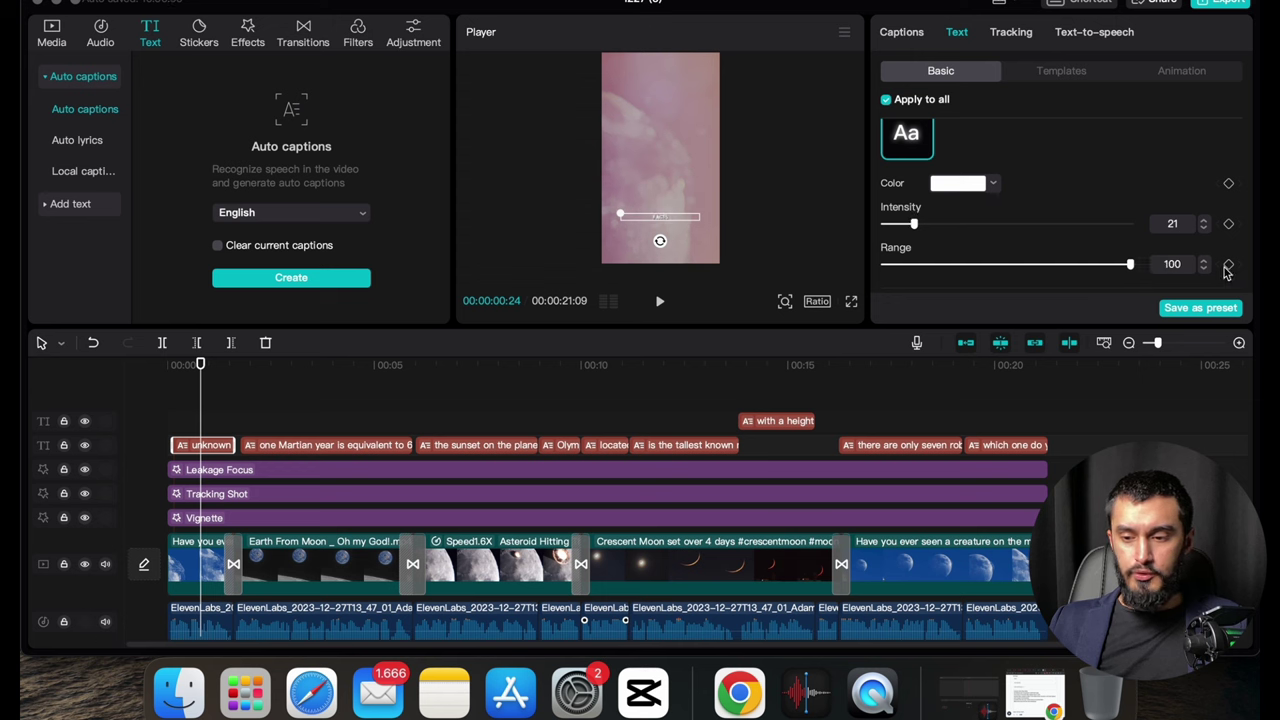
scroll(1034, 191, "up", 5)
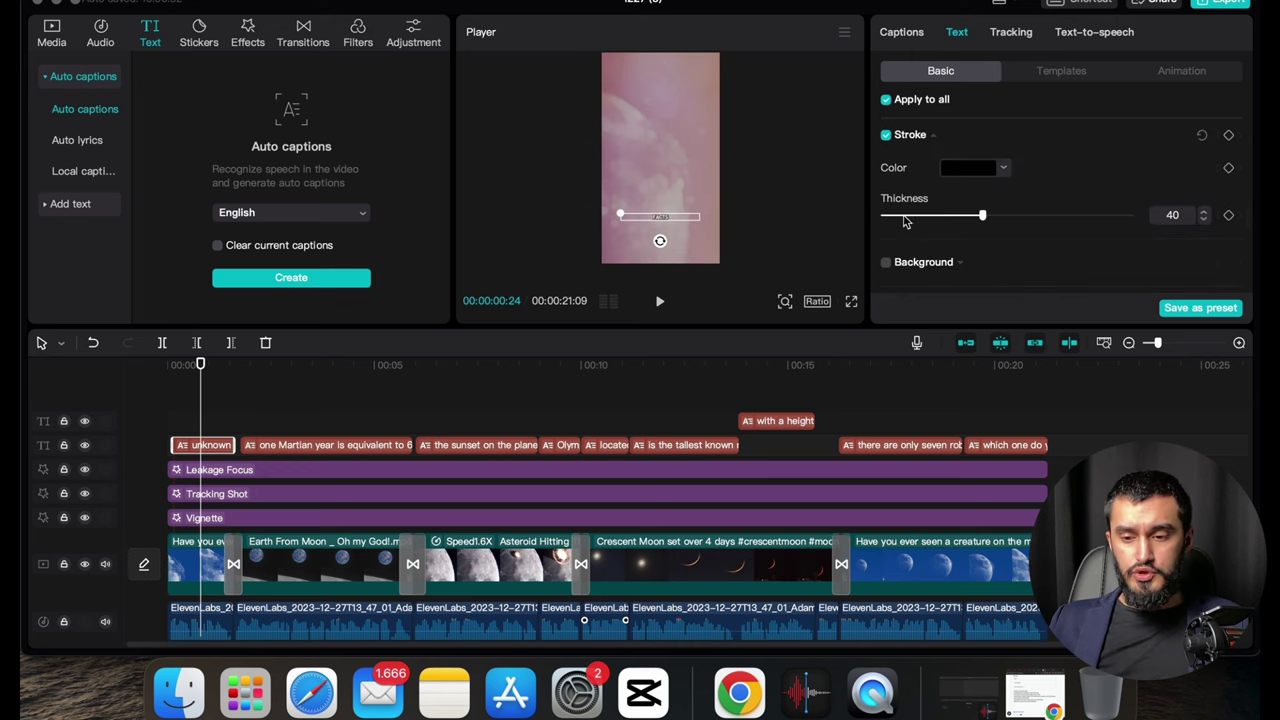
scroll(930, 198, "up", 5)
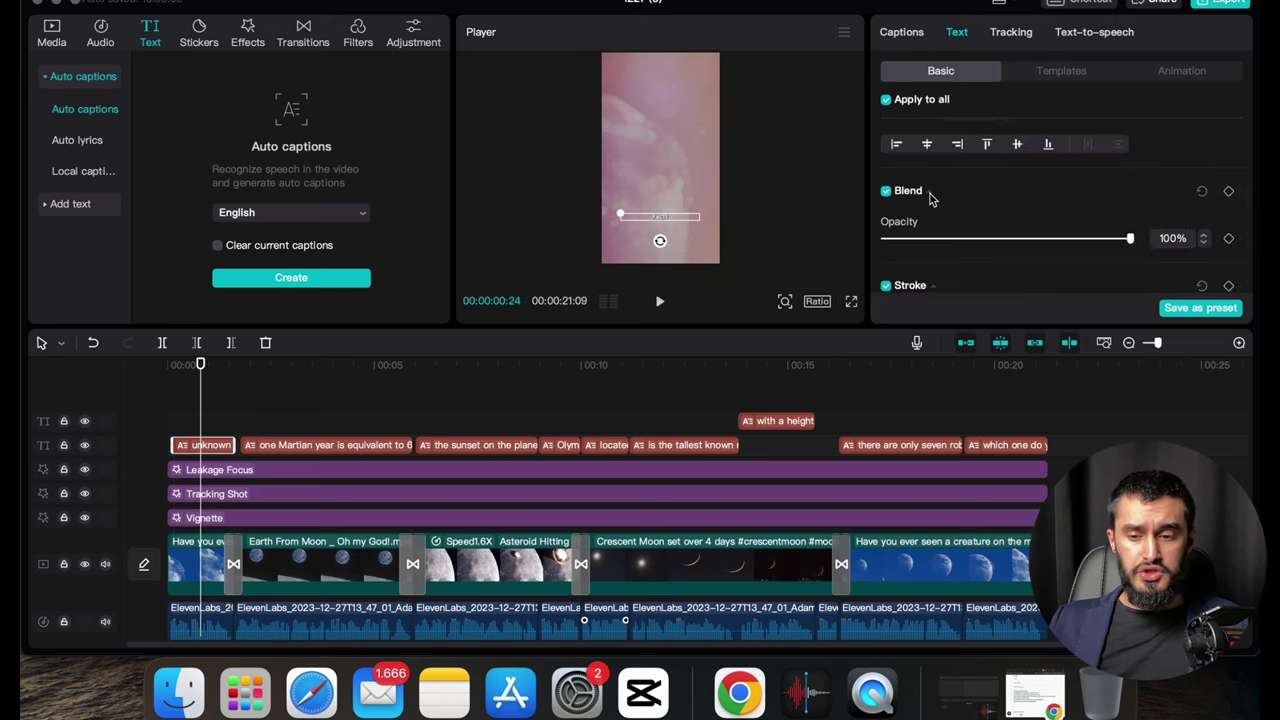
scroll(930, 198, "up", 5)
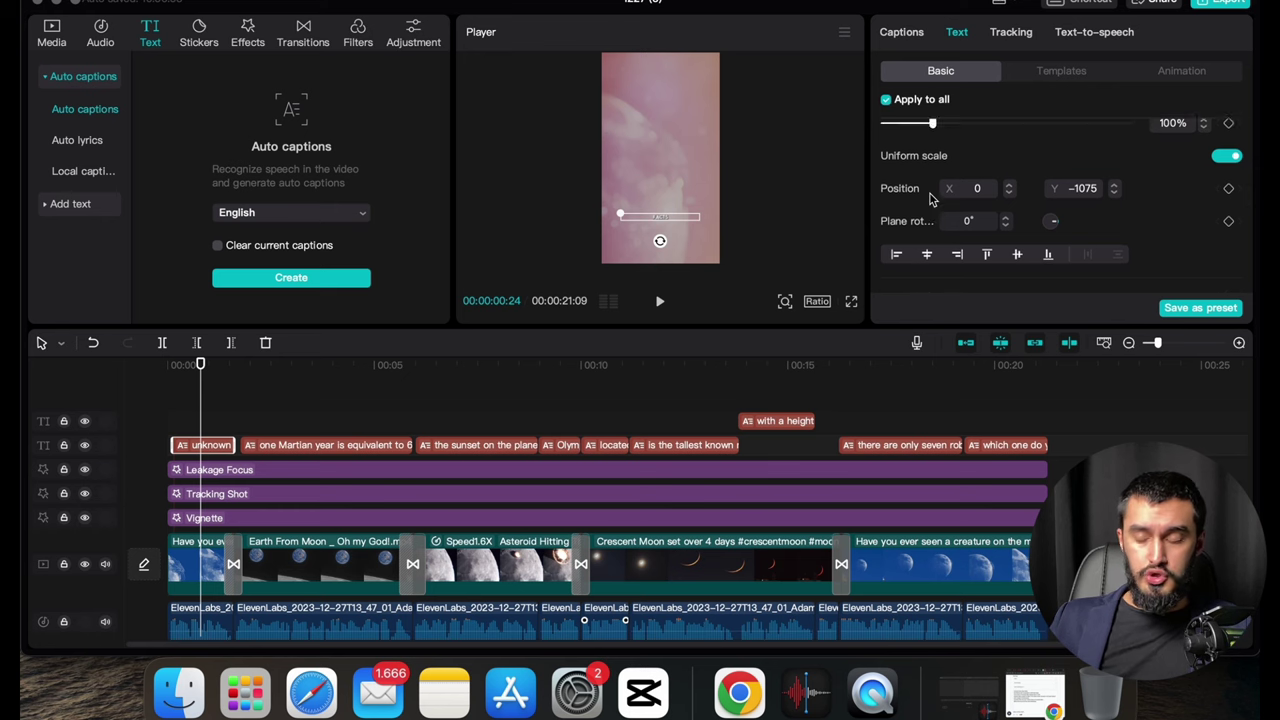
scroll(930, 198, "up", 5)
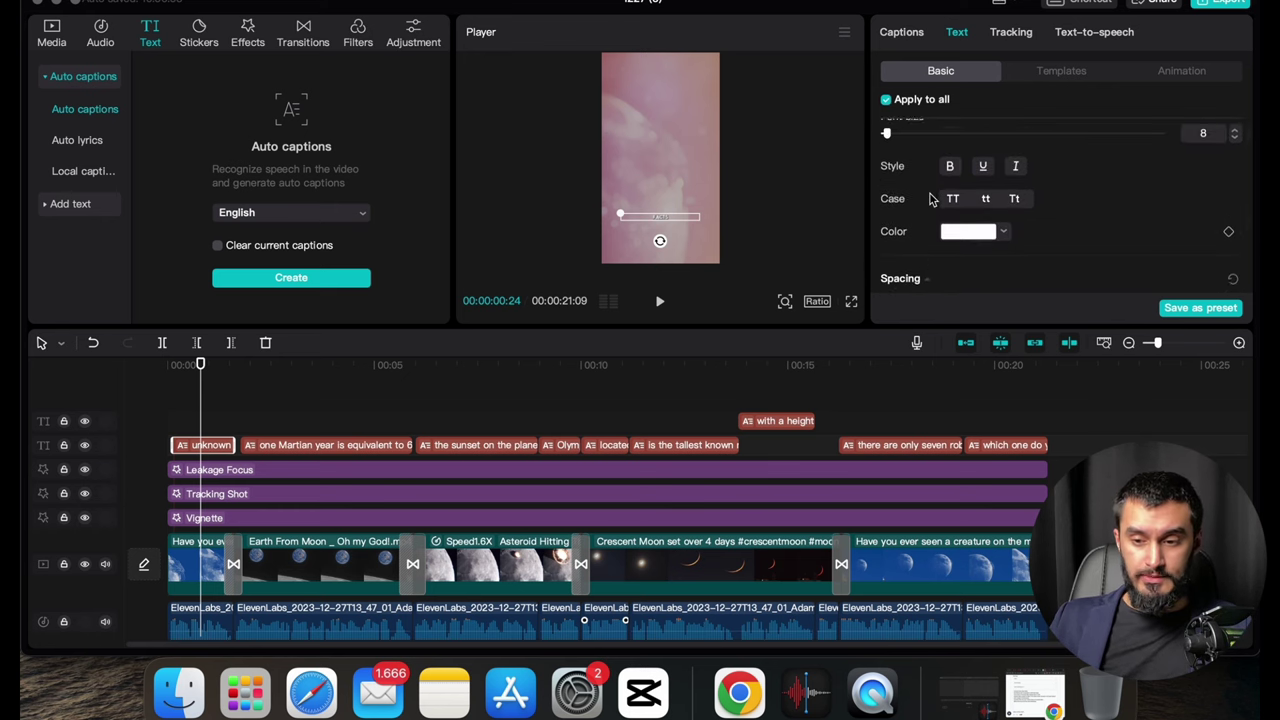
Step: Play the opening to check the styled captions, and enlarge the first caption's text in the video frame
left_click(188, 403)
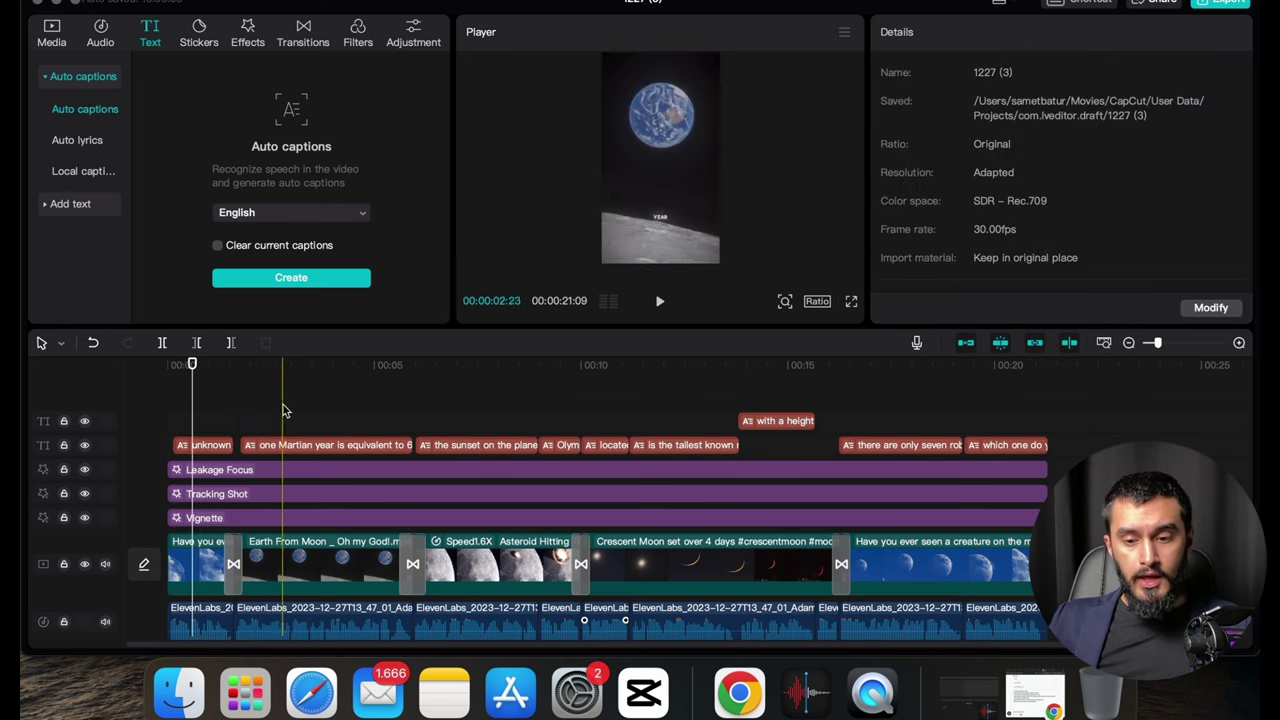
left_click(176, 410)
key("space")
key("space")
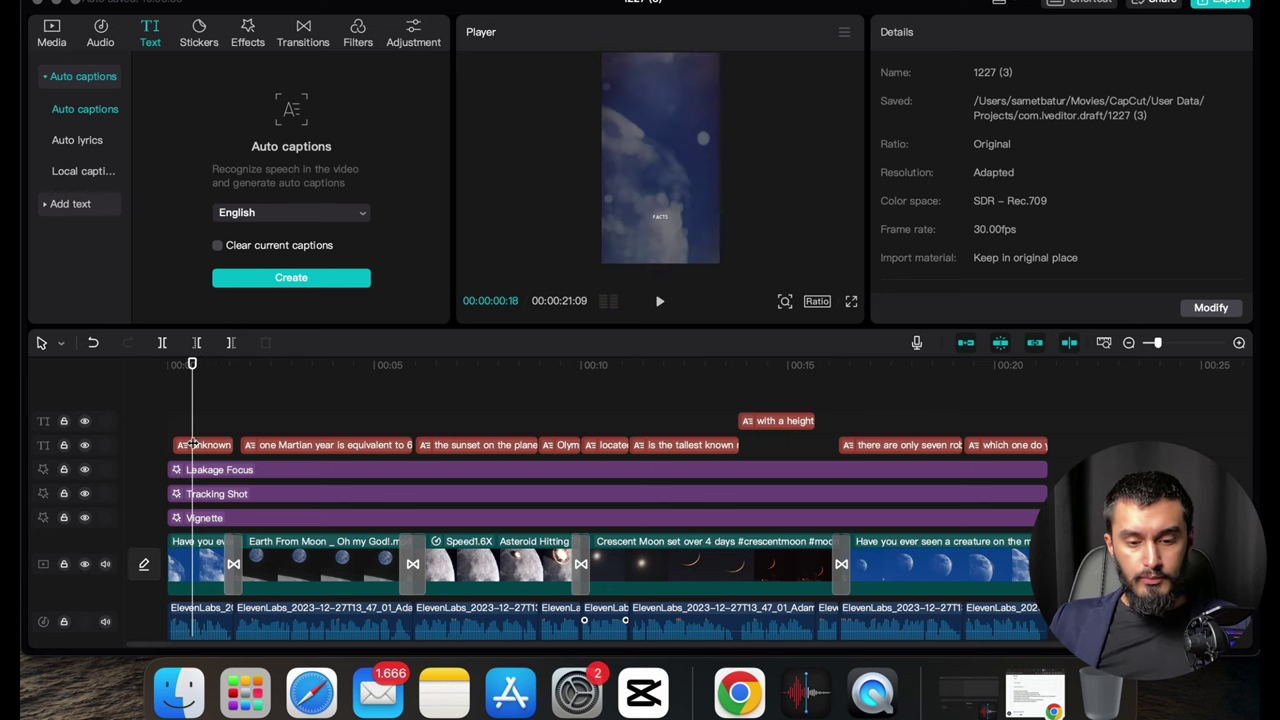
left_click(195, 447)
left_click_drag(621, 218, 489, 191)
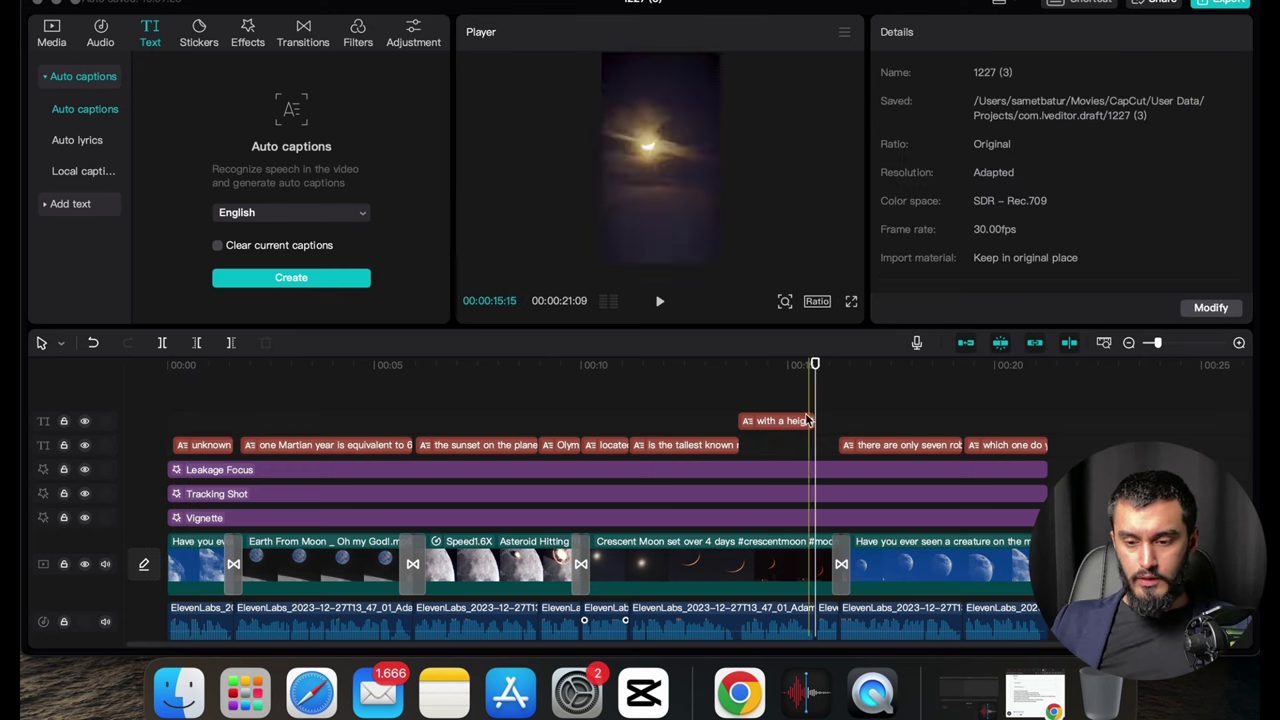
Step: Duplicate the caption "with a height of 22 km currently" right after itself and trim the copy at the start of the next caption
left_click(797, 422)
right_click(797, 421)
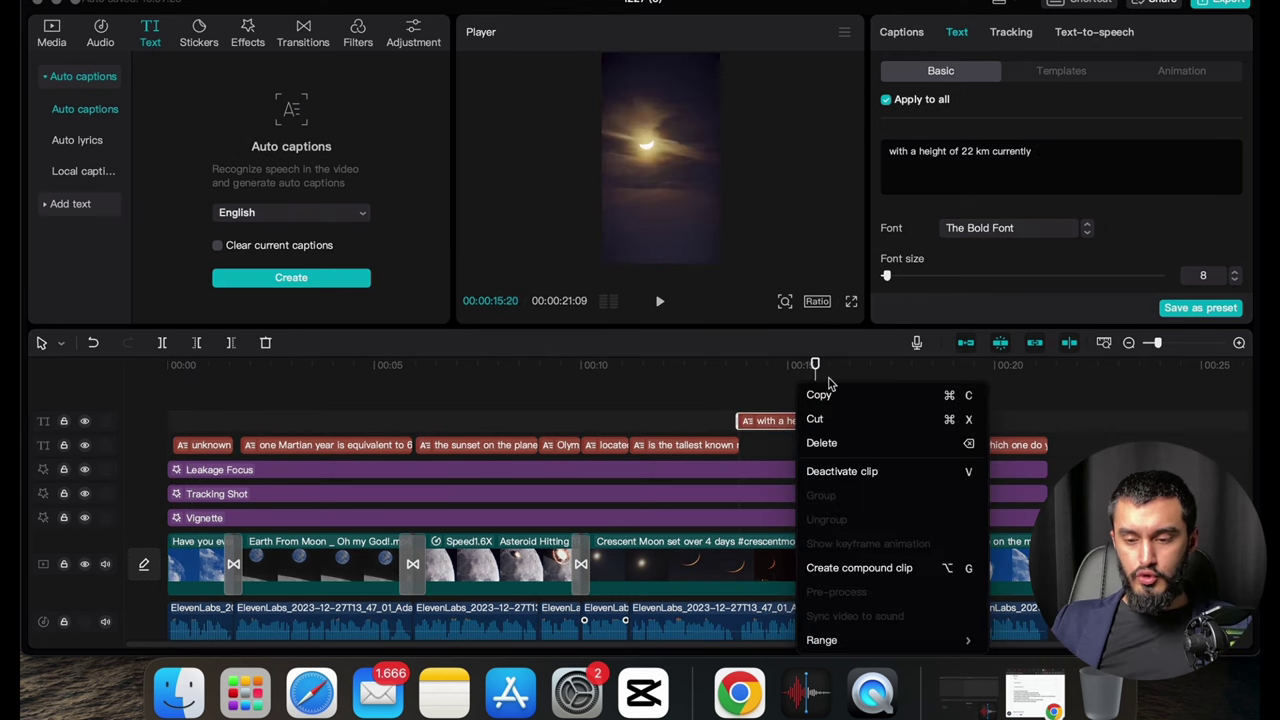
left_click(880, 392)
key("super+v")
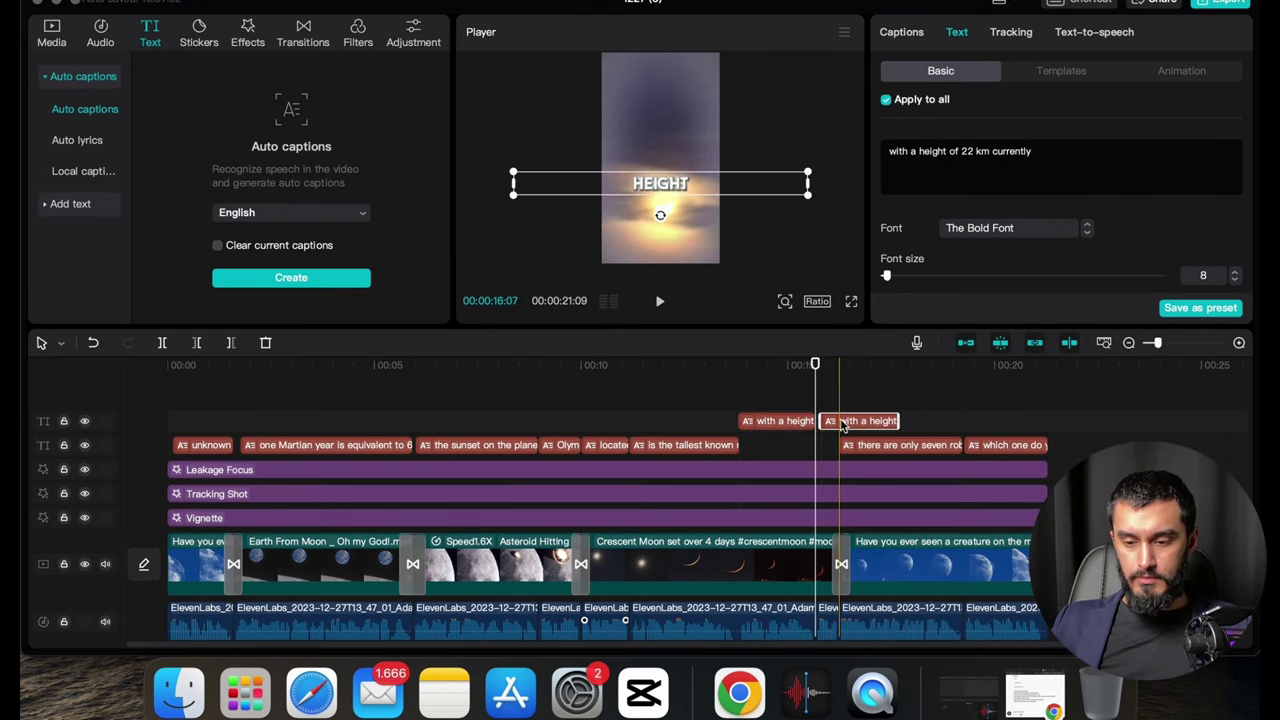
key("super+b")
key("Delete")
Step: Change the trimmed caption copy's text to "currently," and play that part of the video to check it
left_click(831, 424)
type("curret")
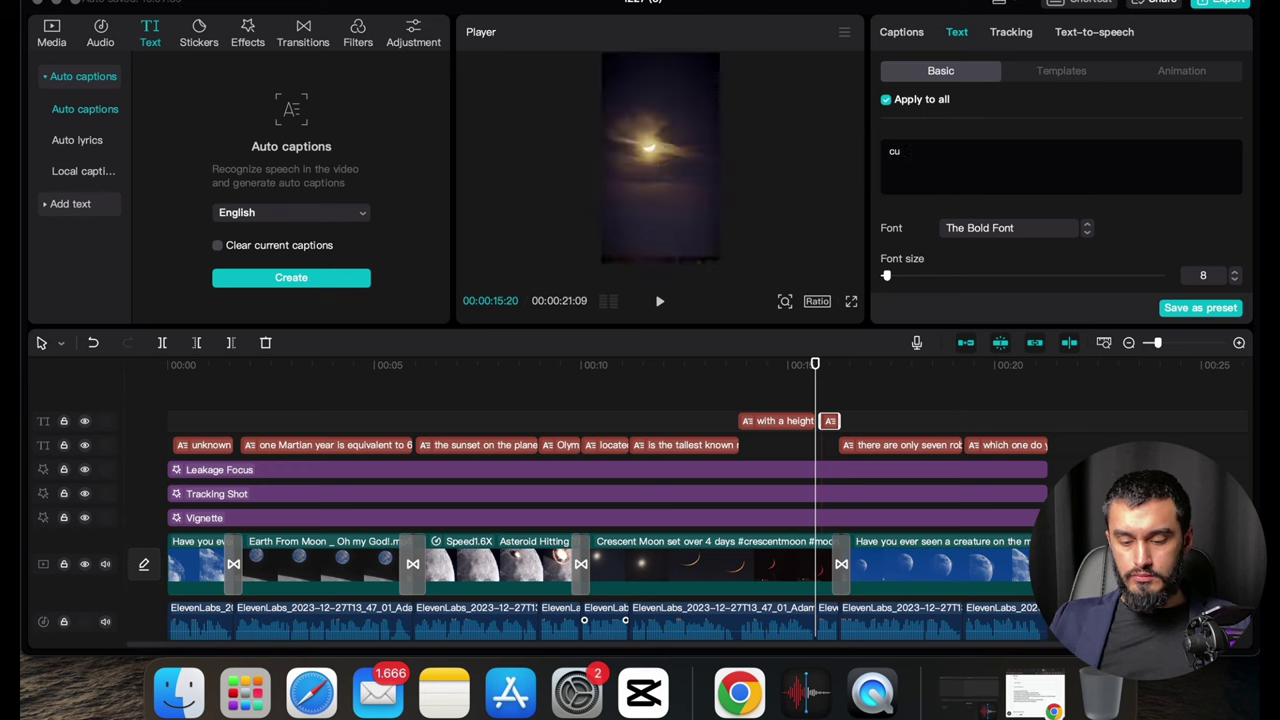
key("ctrl+Up")
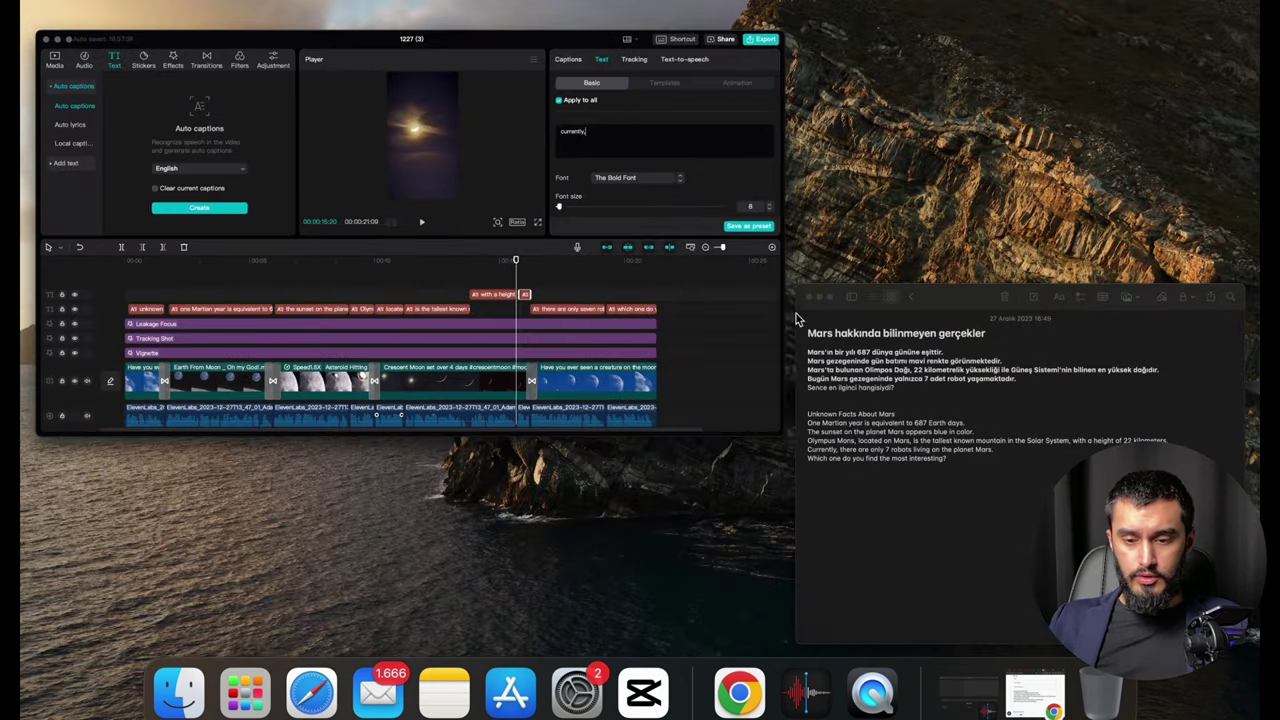
left_click(501, 280)
left_click(800, 443)
key("space")
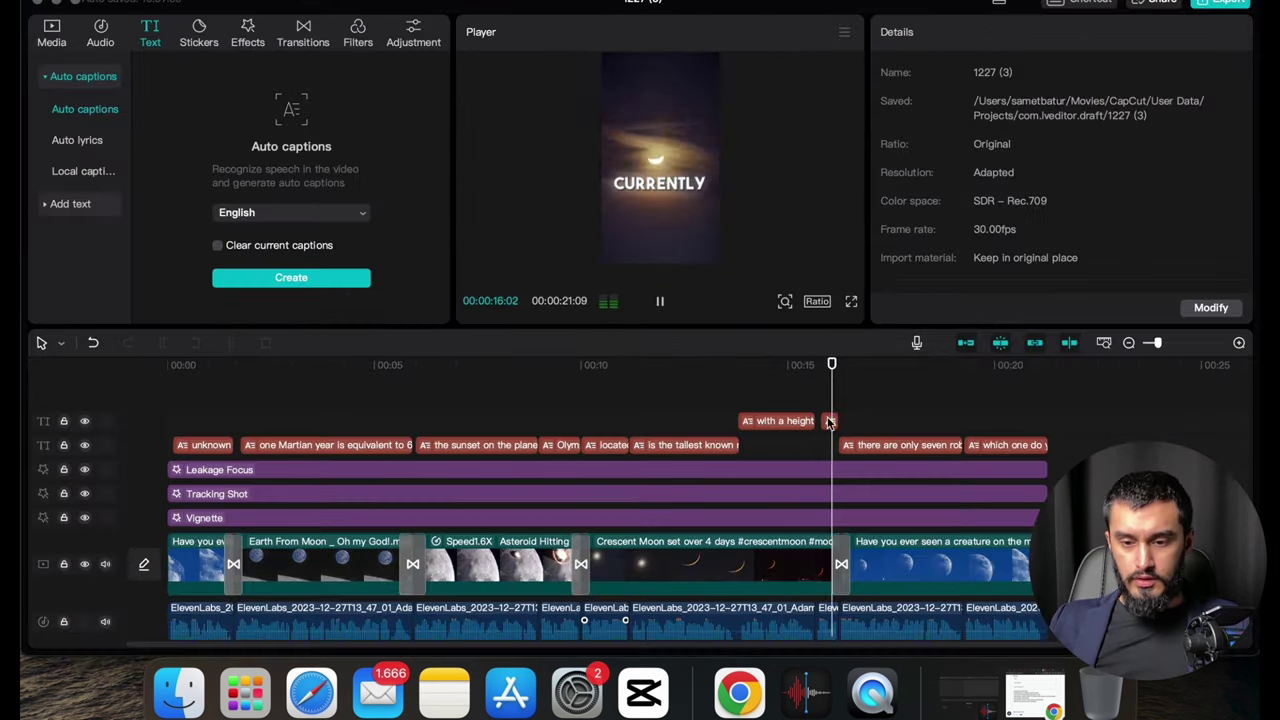
key("space")
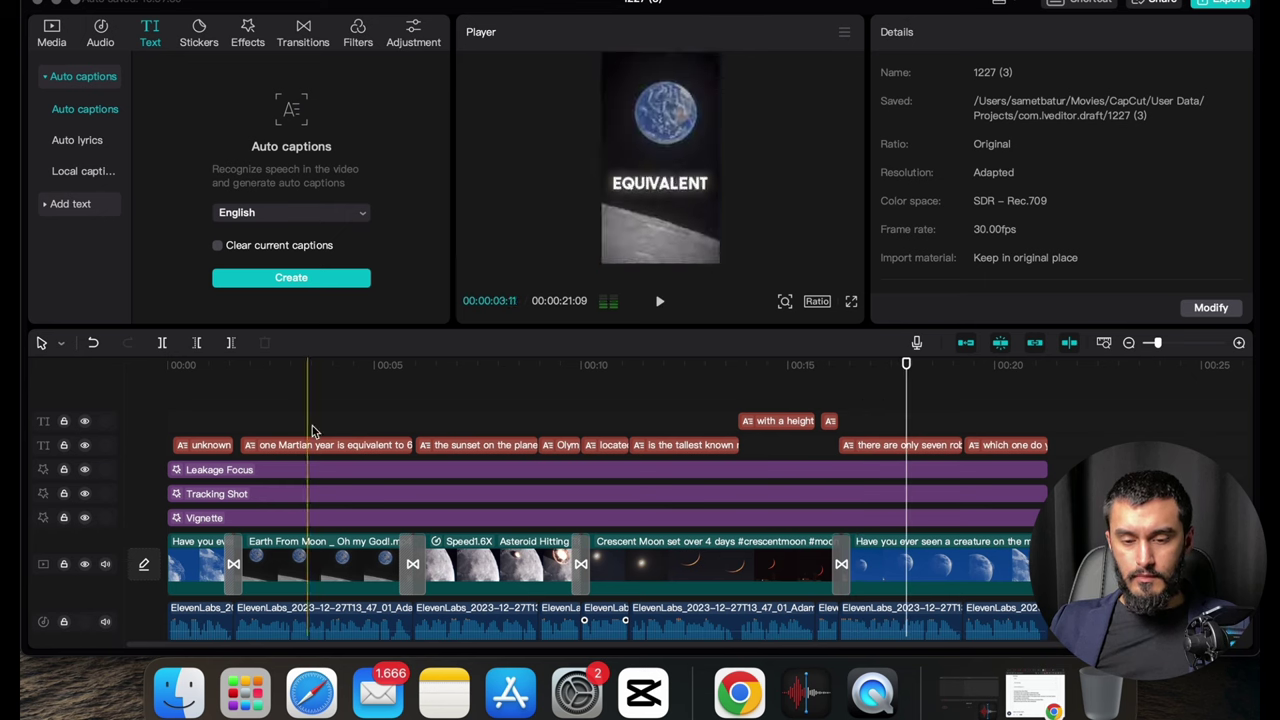
Step: Import the Requiem for a Dream trailer music from the downloads folder and place it below the voice-over from the timeline's start
left_click(170, 417)
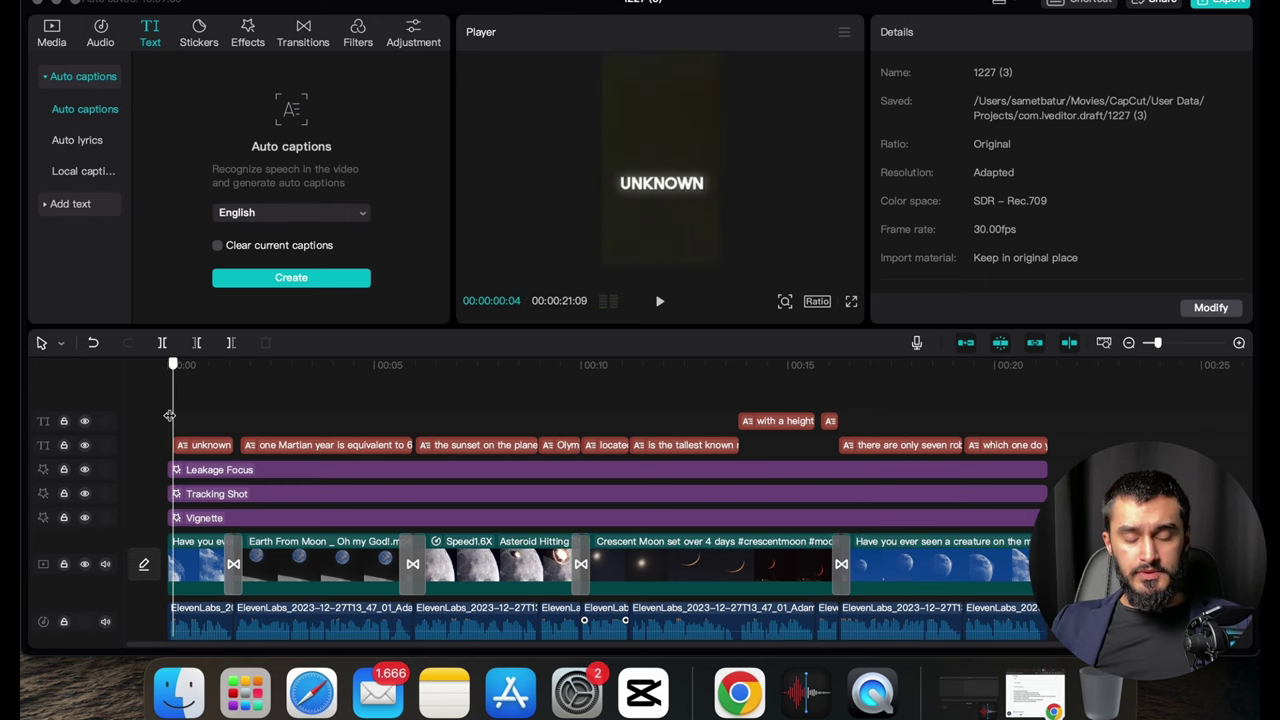
left_click(52, 35)
left_click(183, 104)
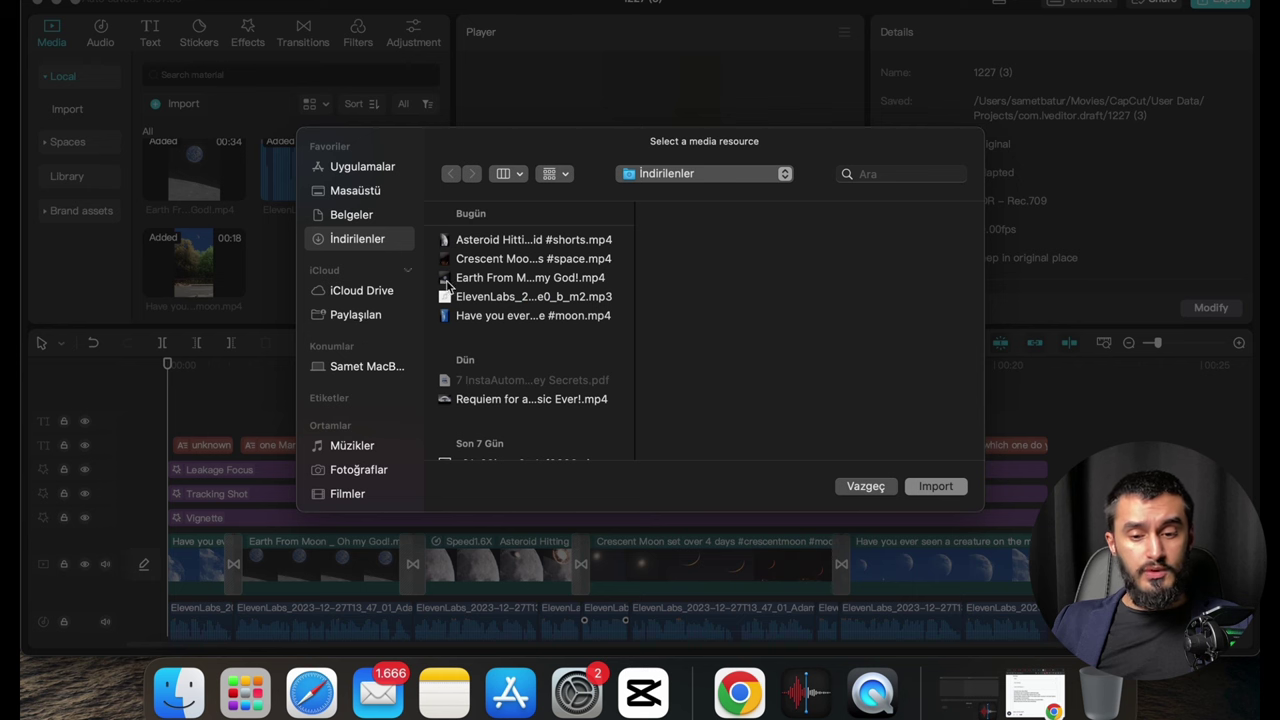
left_click(528, 398)
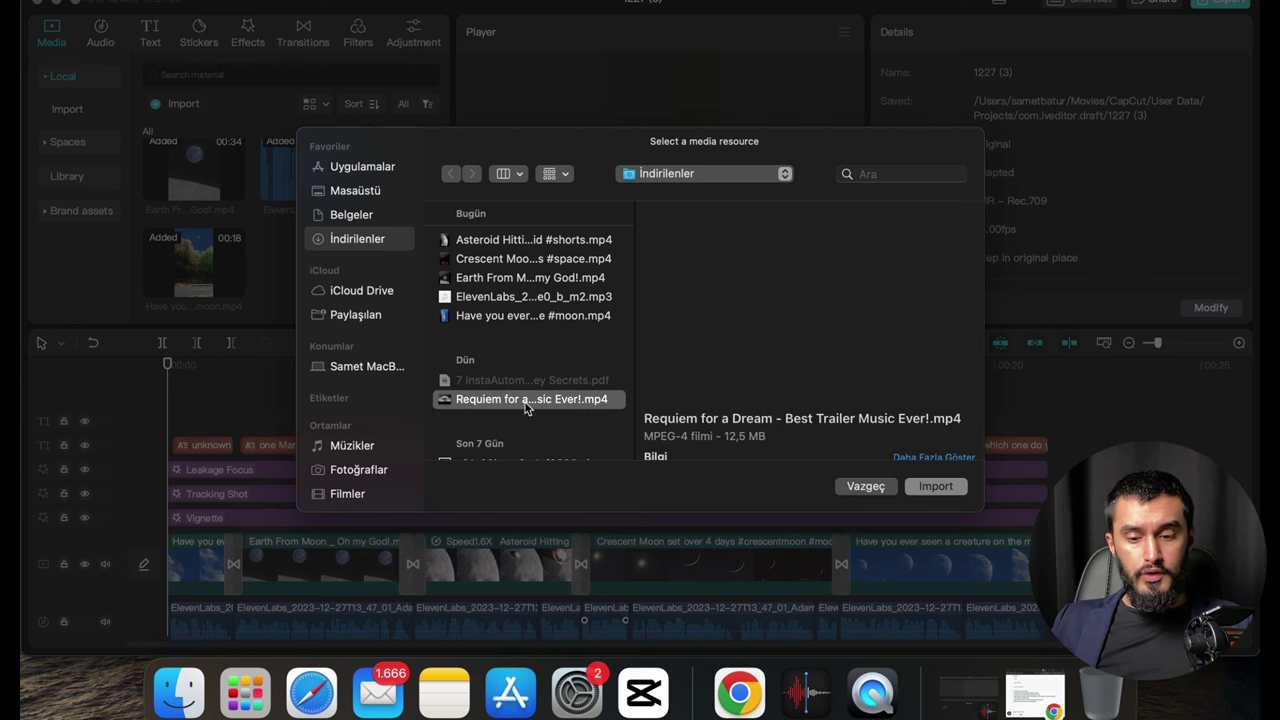
left_click(934, 486)
left_click(772, 584)
Step: Listen to several passages of the music track to find a suitable section for the video's background
scroll(957, 596, "right", 6)
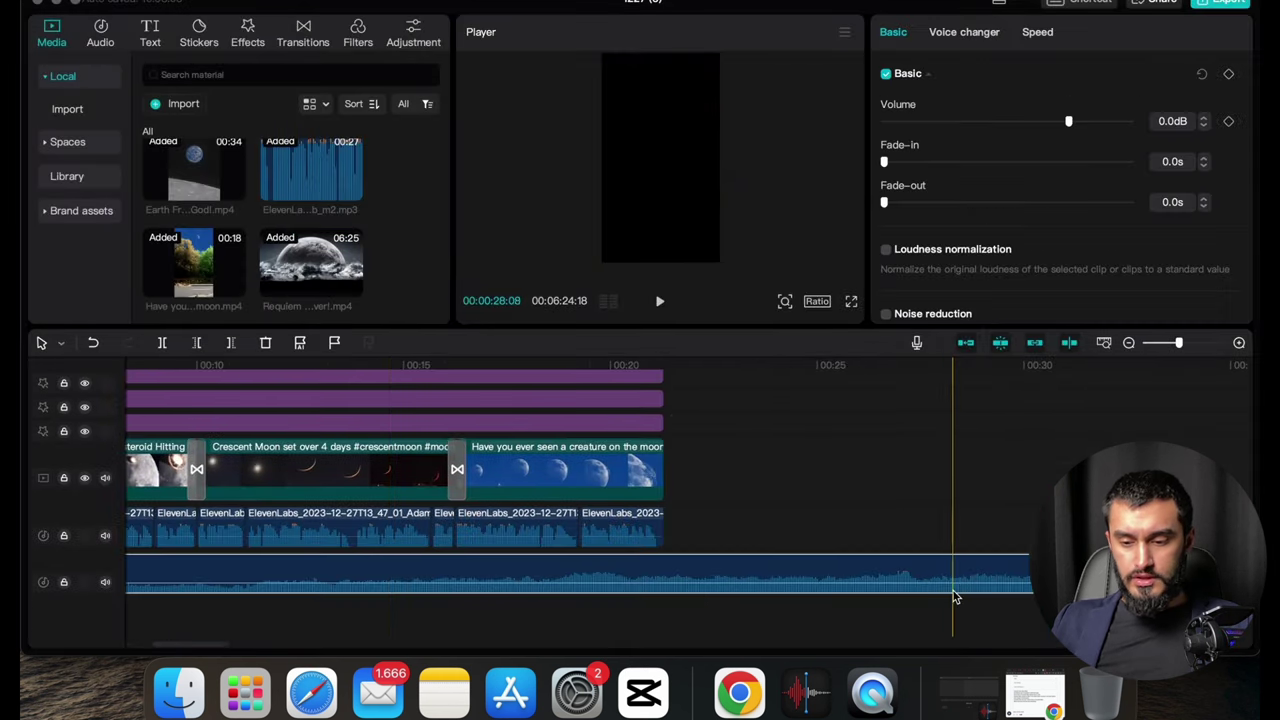
scroll(894, 574, "down", 2)
scroll(886, 574, "down", 3)
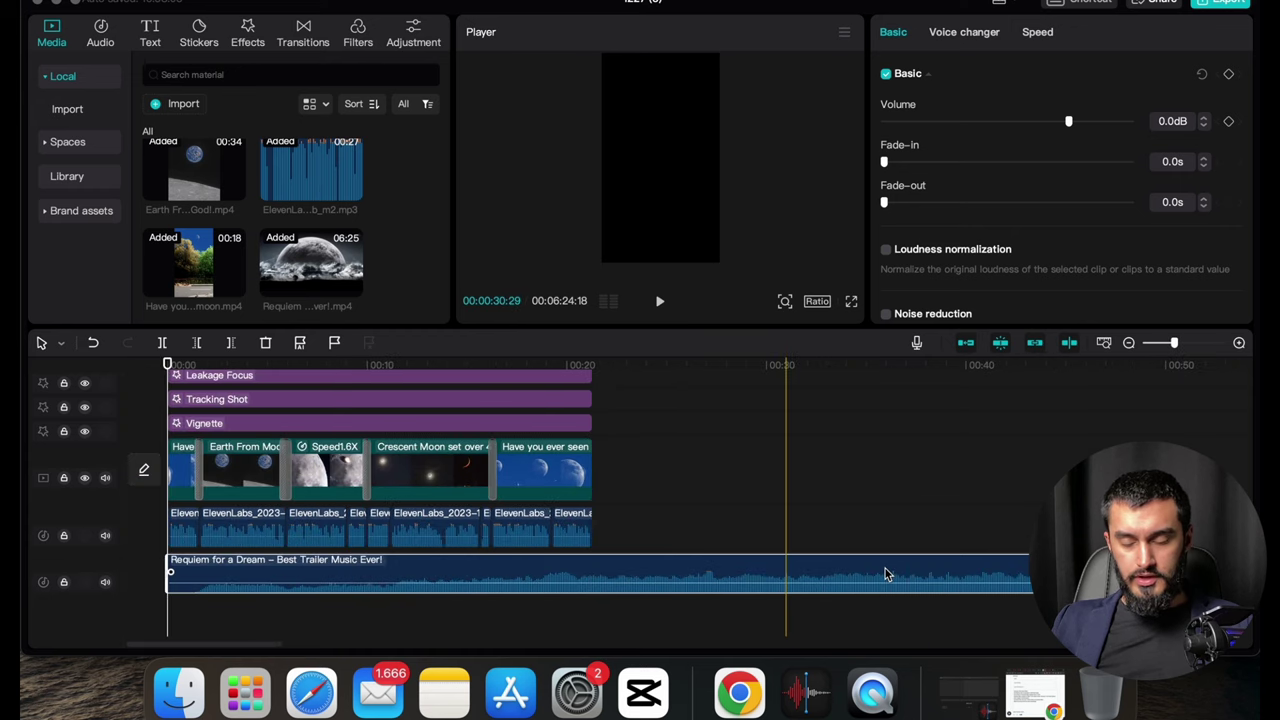
left_click(857, 539)
key("space")
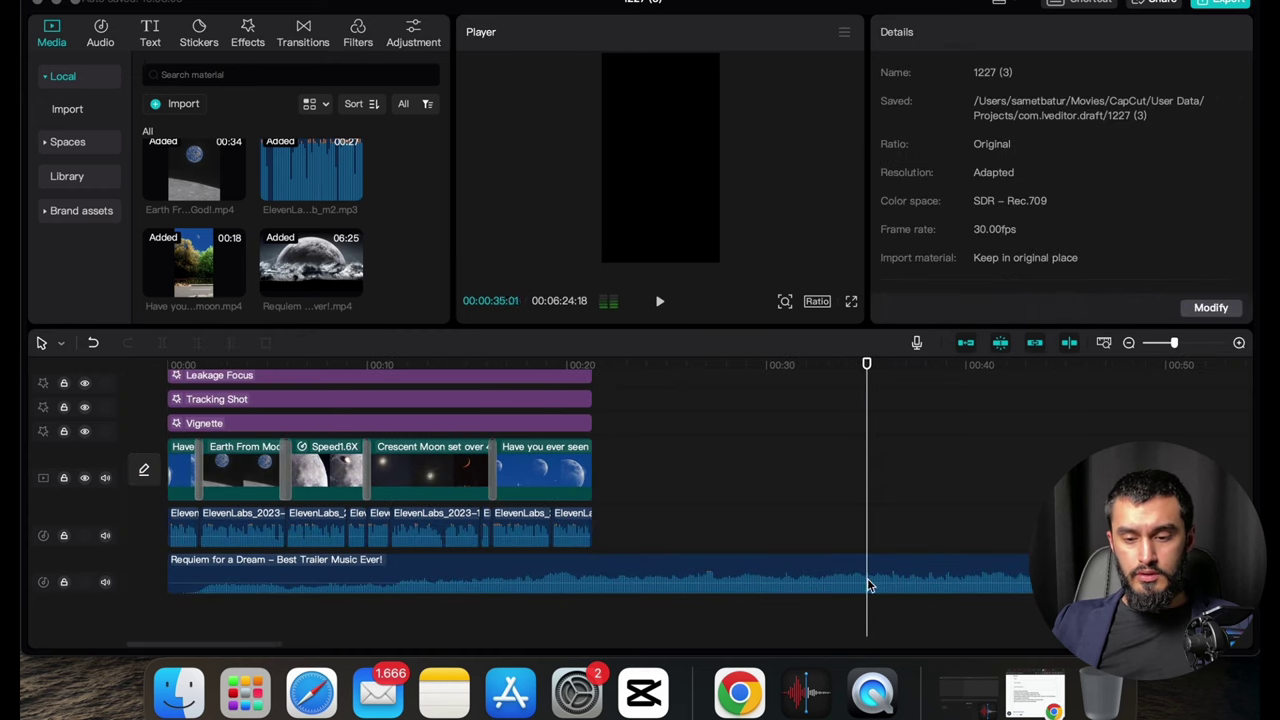
left_click(738, 577)
scroll(1036, 580, "right", 4)
left_click(986, 580)
left_click(864, 572)
key("space")
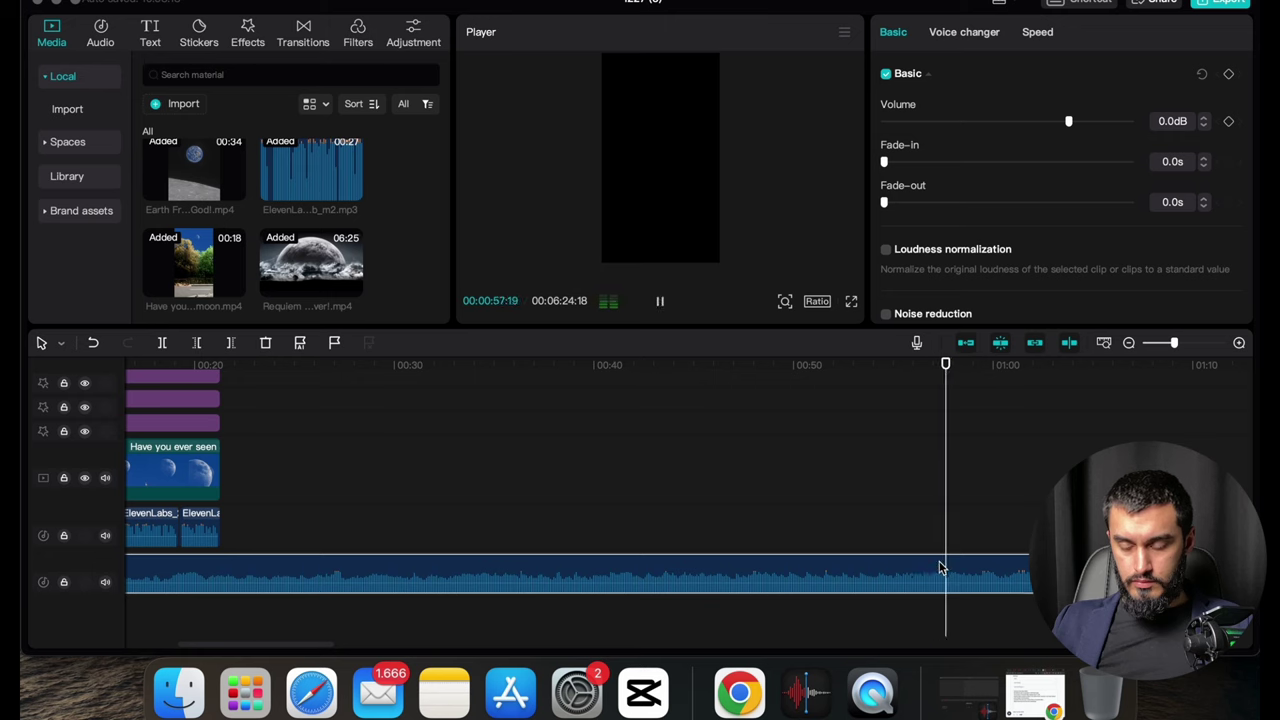
Step: Trim the background music to the video's length and lower its volume to -19.2 dB
scroll(940, 568, "left", 5)
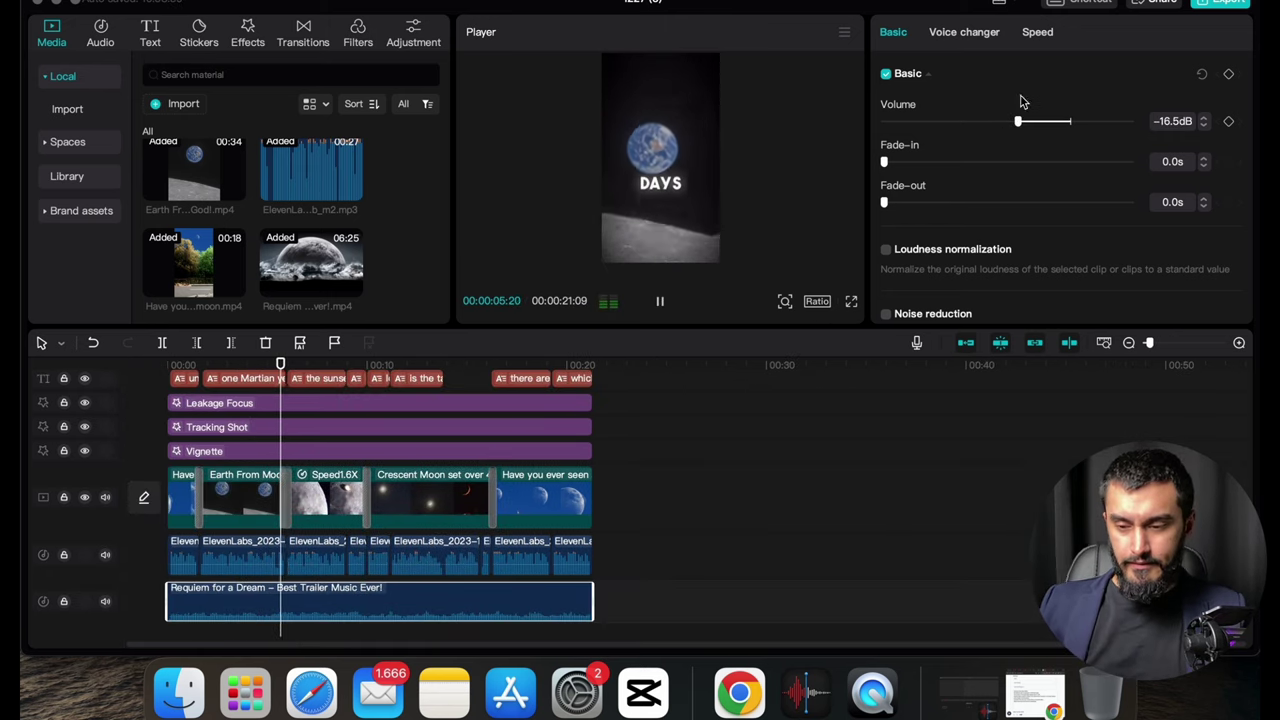
left_click_drag(1018, 121, 1009, 121)
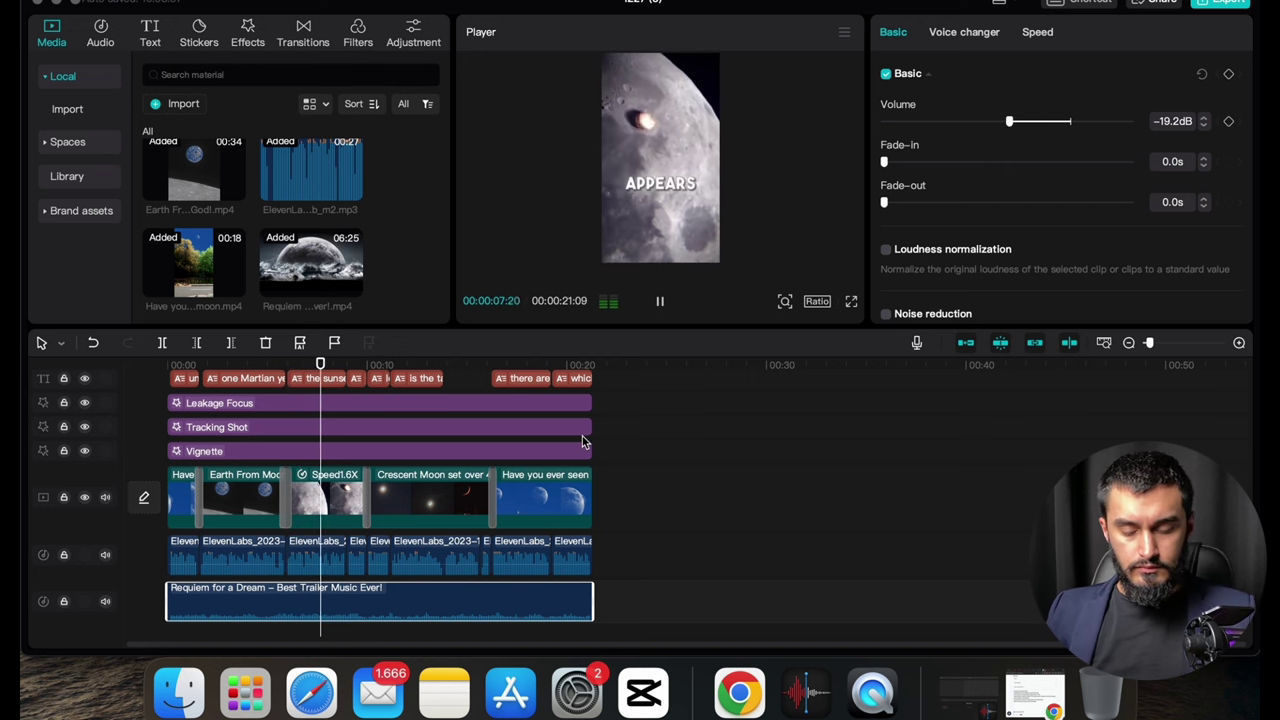
Step: Add the Leak II effect over the whole video with blur 0, filters 26 and strength 55
scroll(585, 441, "up", 3)
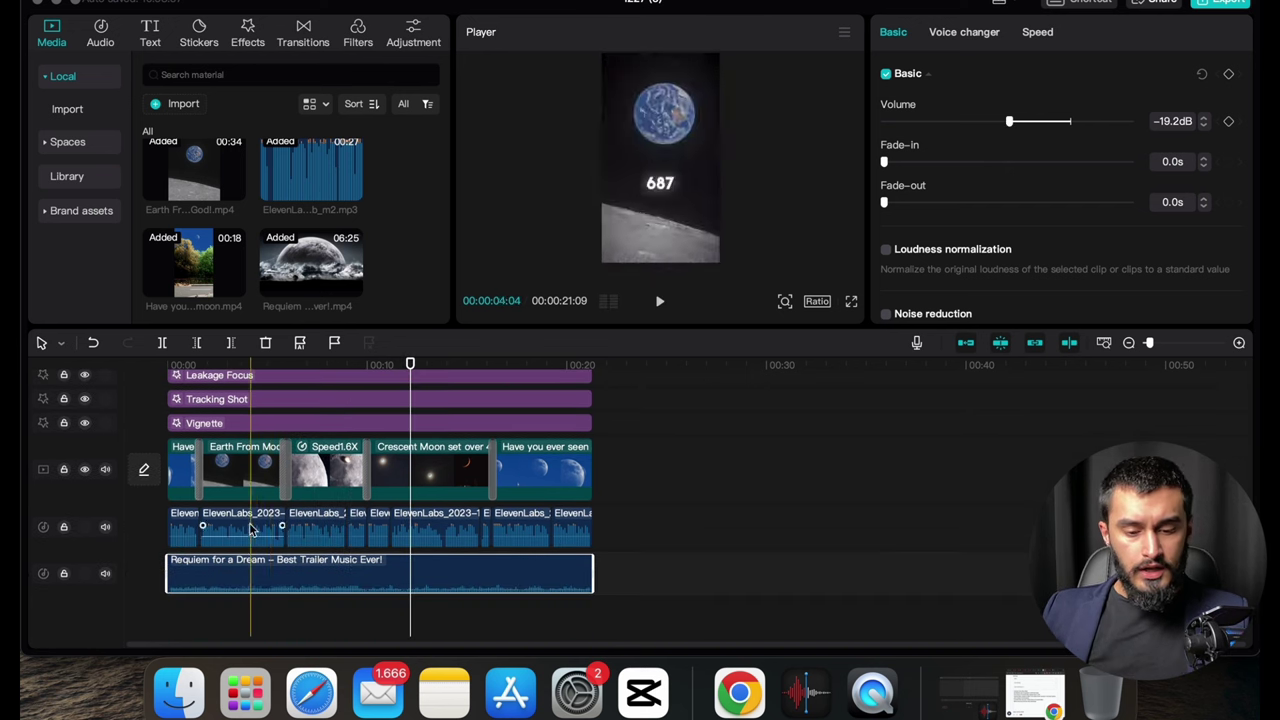
scroll(256, 552, "up", 1)
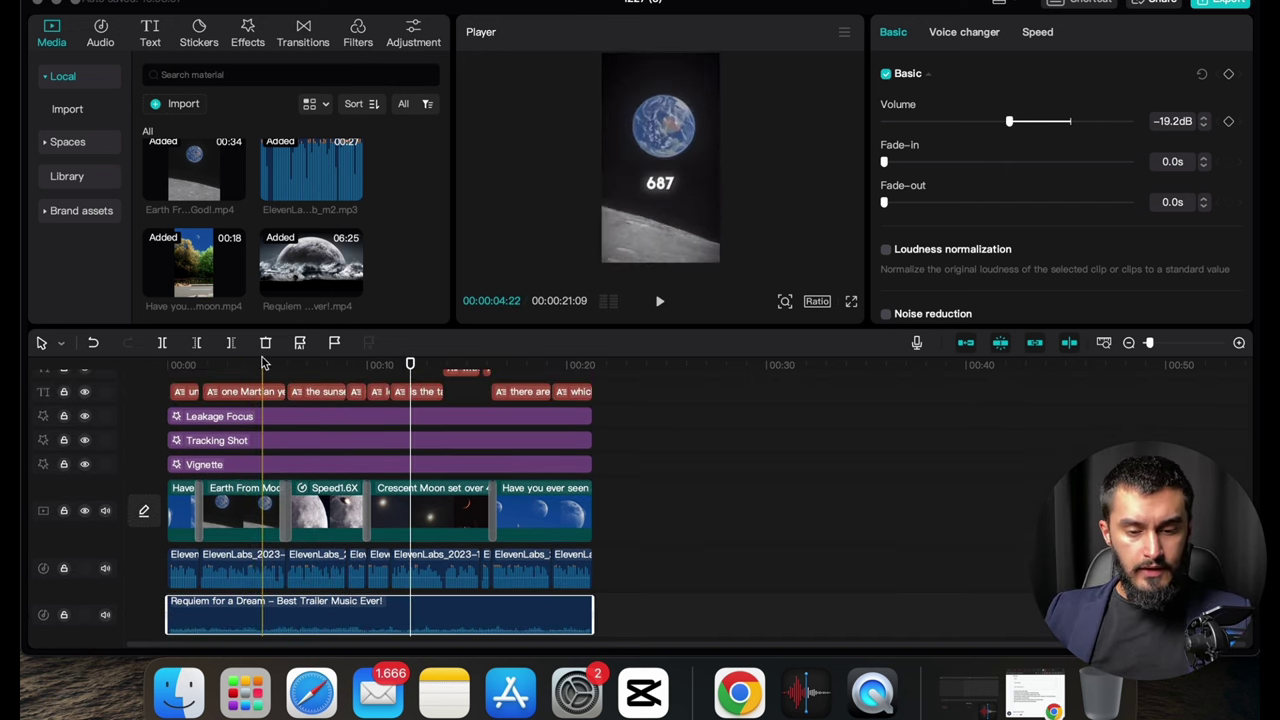
scroll(260, 440, "up", 2)
left_click(176, 418)
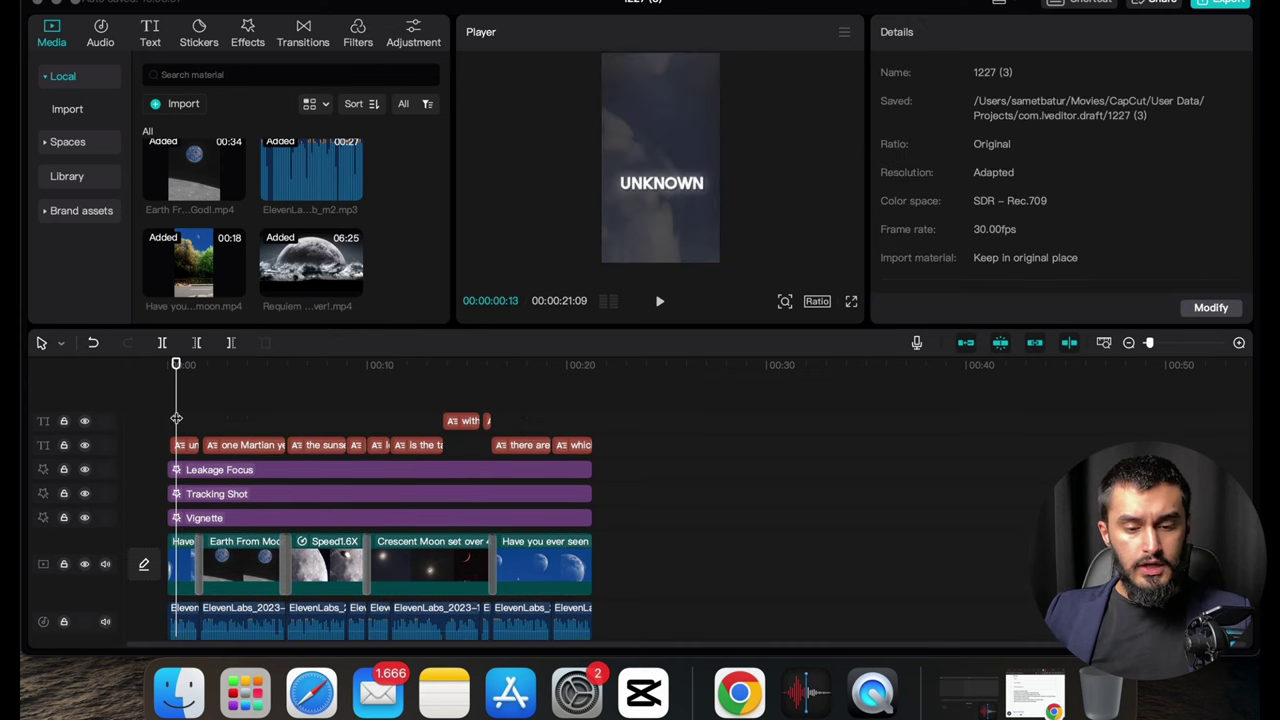
left_click(248, 32)
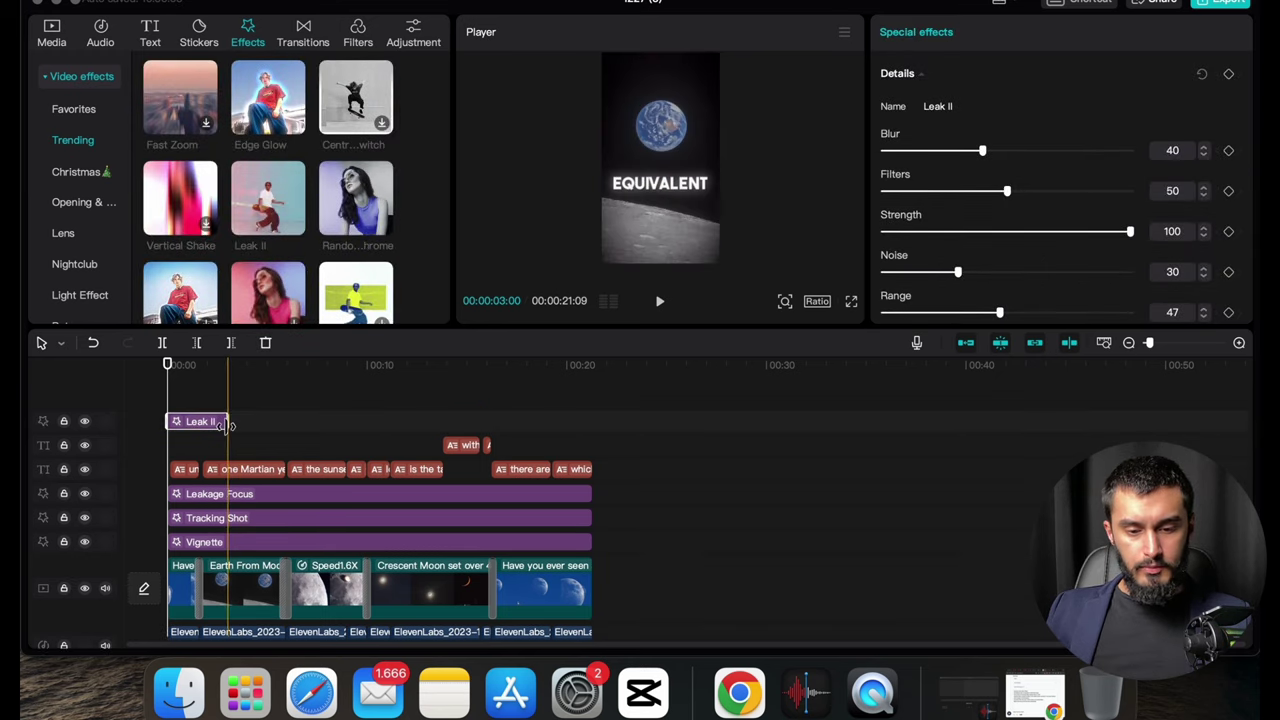
left_click_drag(229, 423, 593, 400)
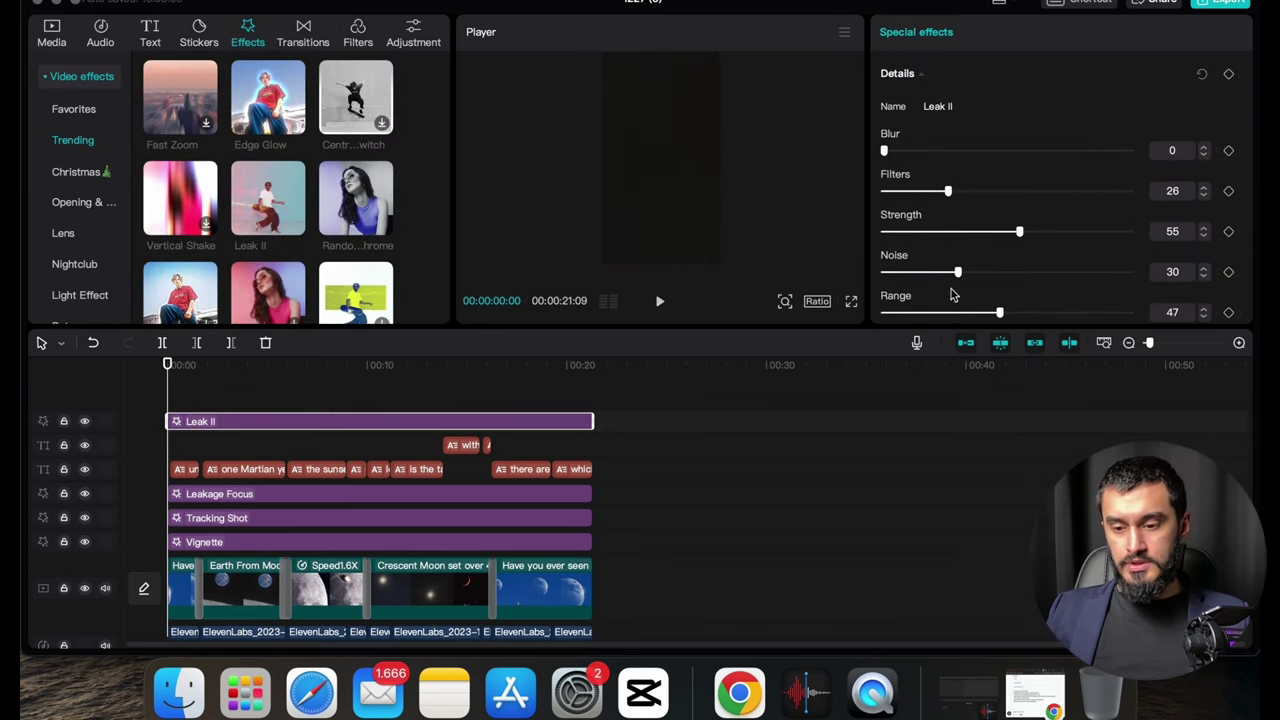
left_click(374, 388)
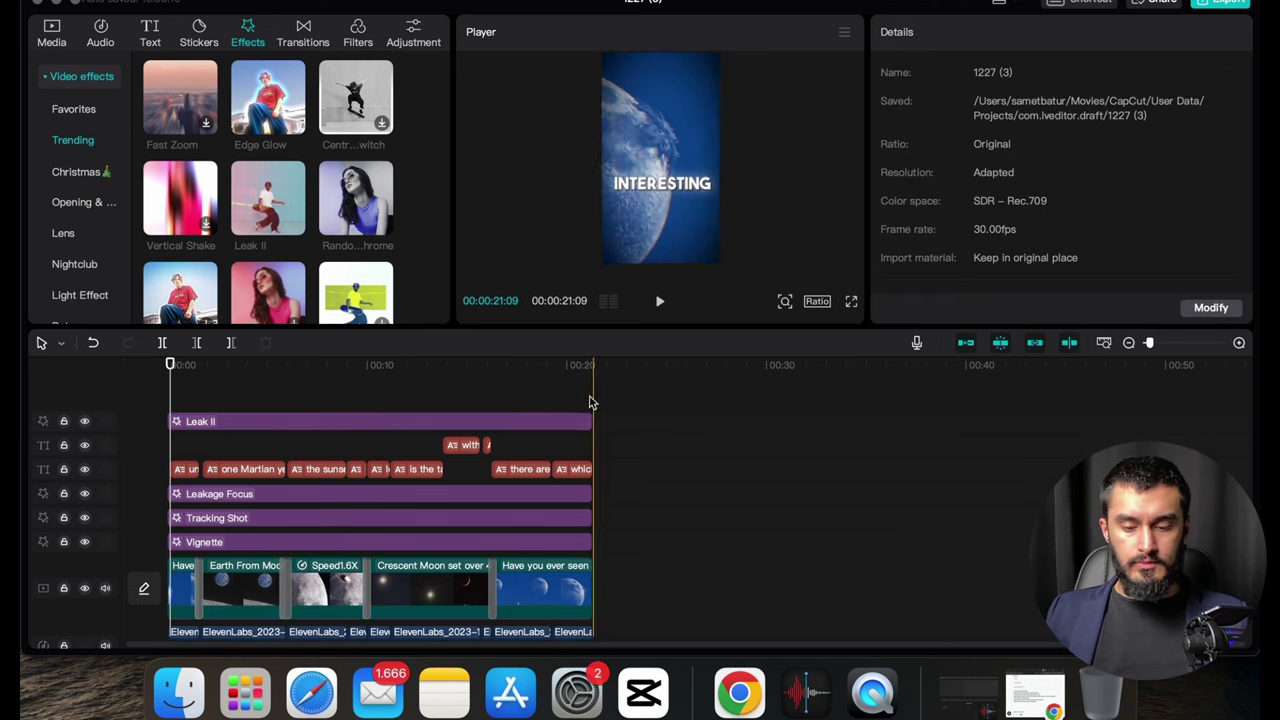
Step: Import all 13 sound-effect files from the desktop folder "ses efektleri" as extracted audio
left_click(108, 35)
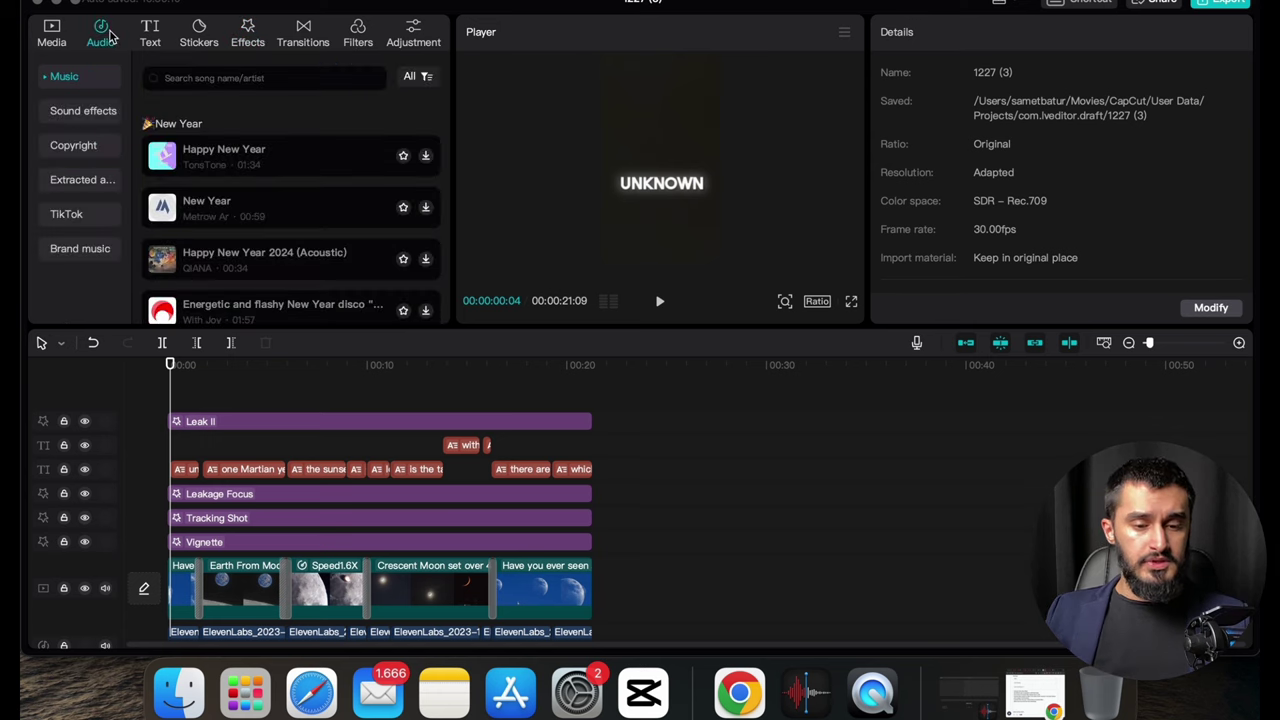
left_click(80, 114)
left_click(77, 186)
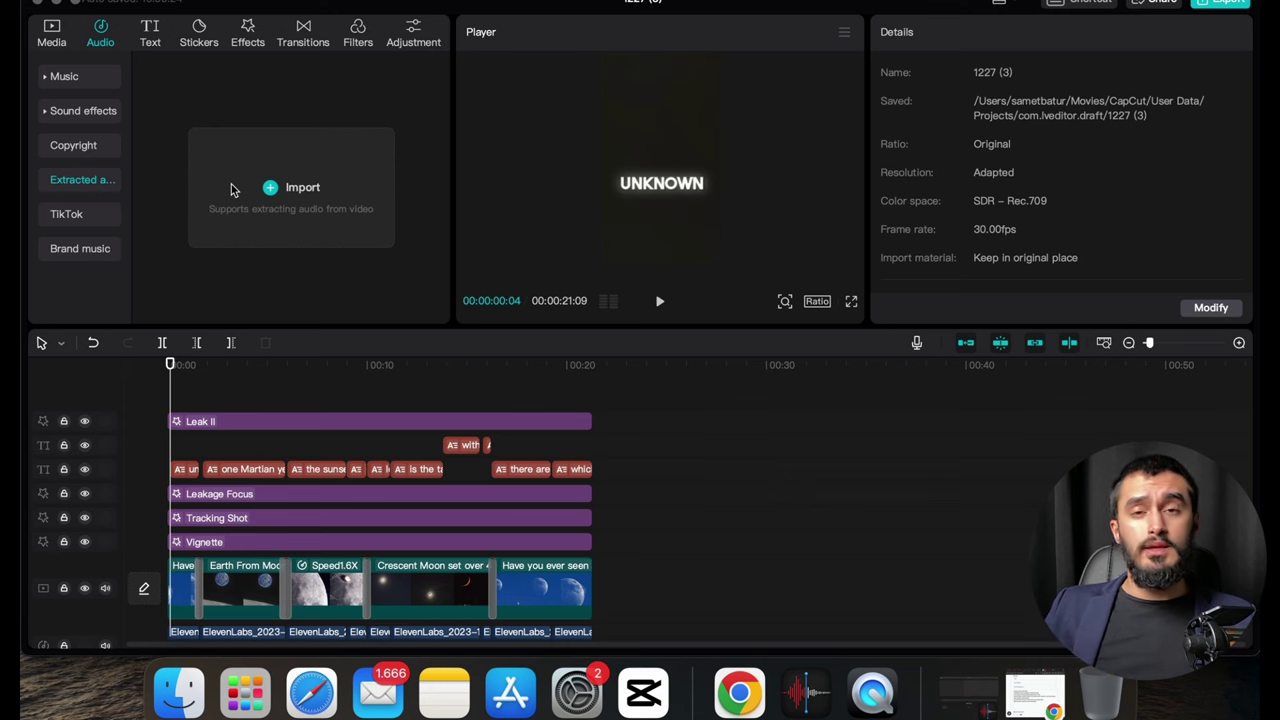
left_click(330, 449)
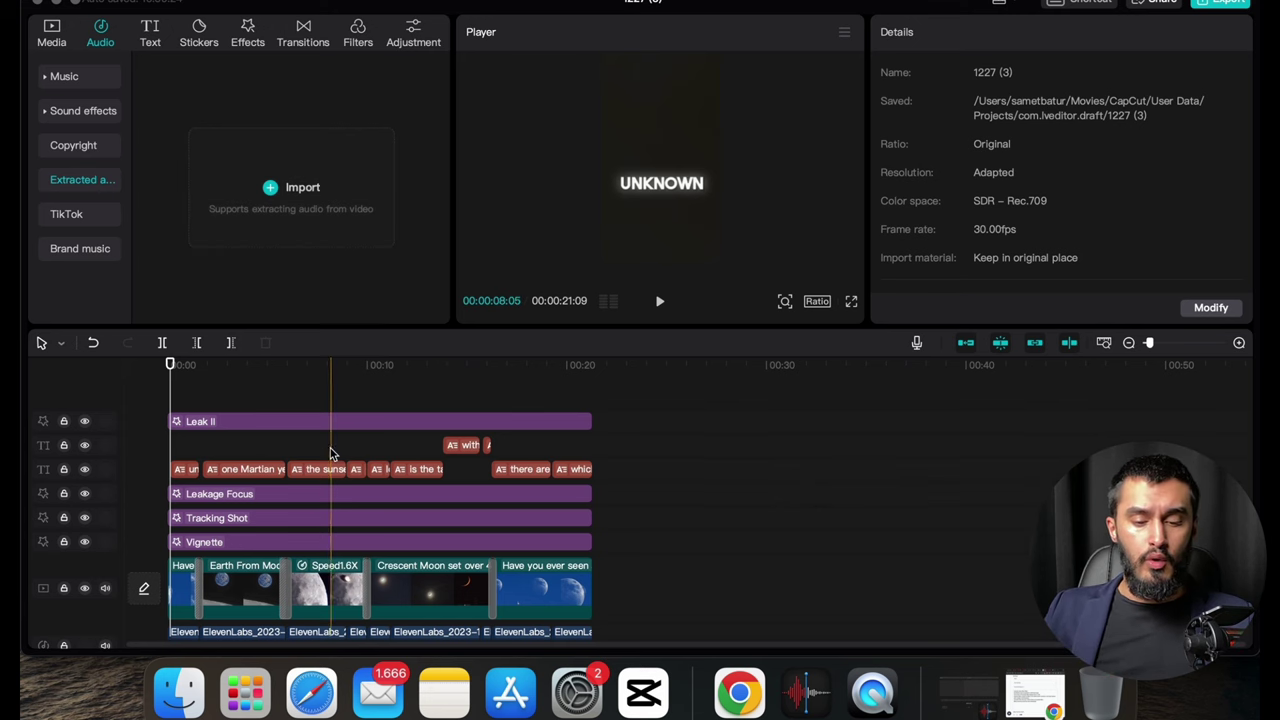
scroll(333, 452, "down", 3)
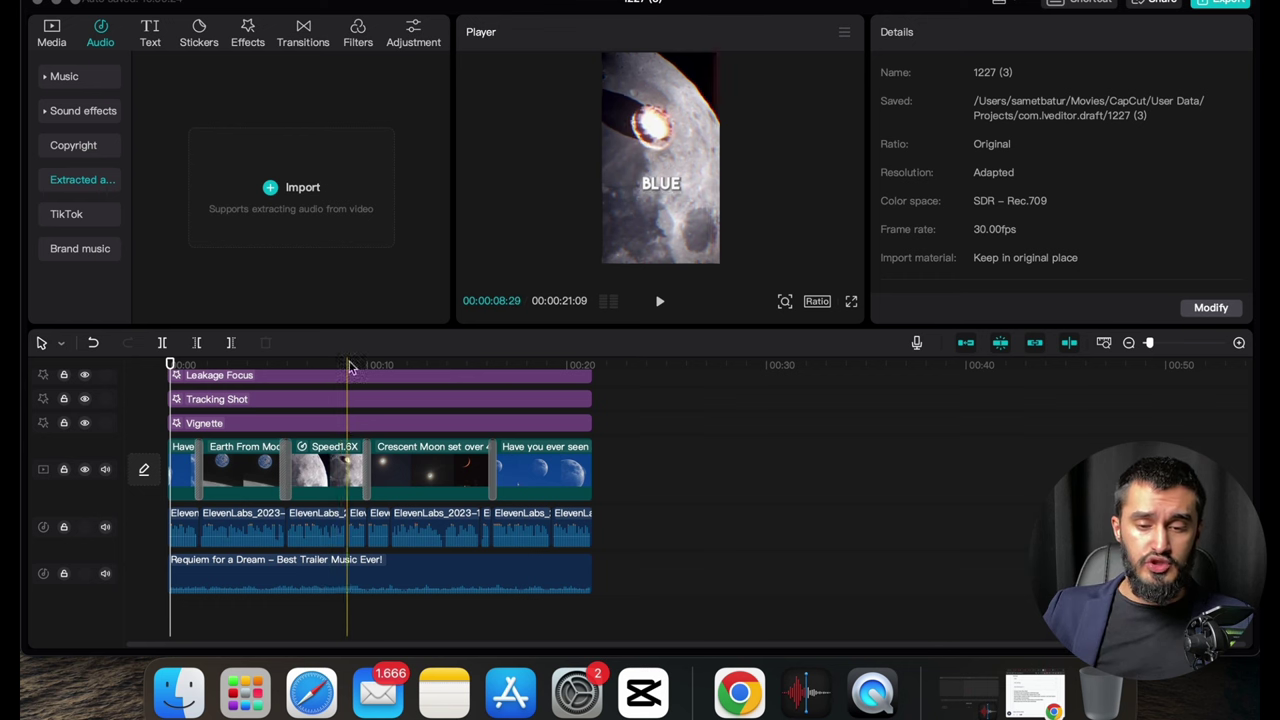
left_click(300, 187)
scroll(500, 300, "up", 3)
scroll(497, 285, "up", 5)
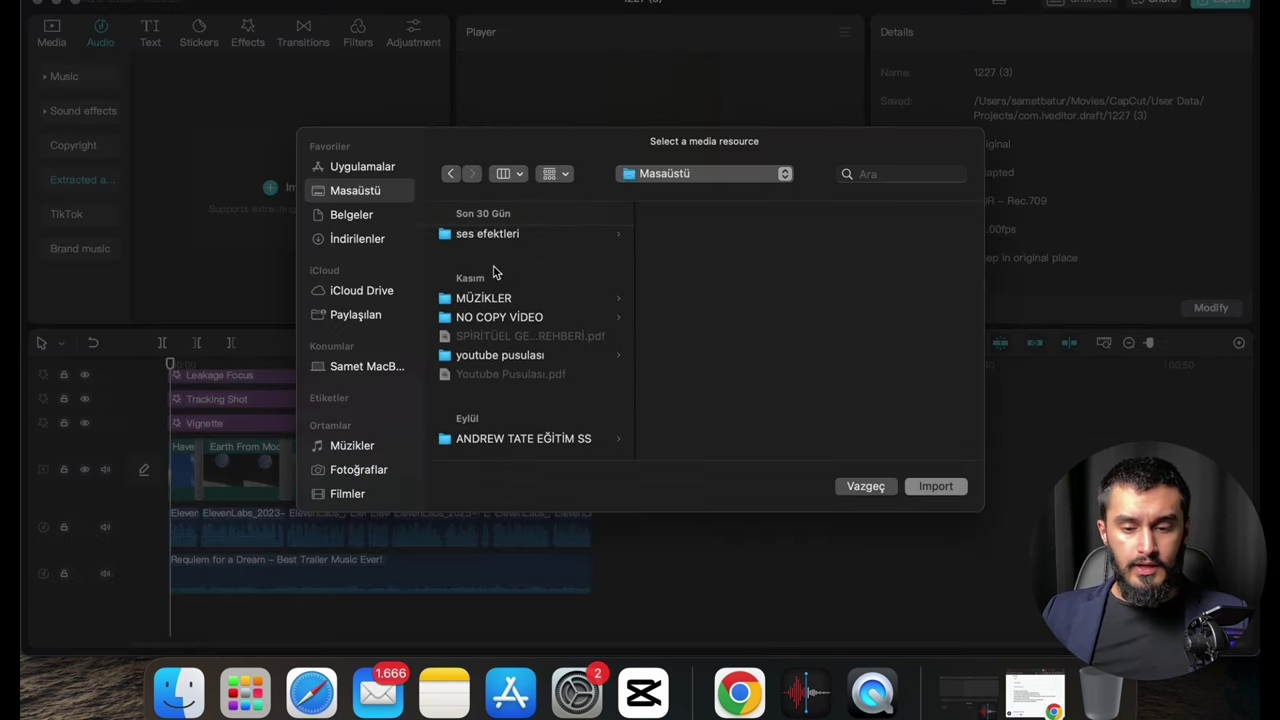
left_click(500, 316)
left_click(713, 240)
scroll(680, 350, "down", 2)
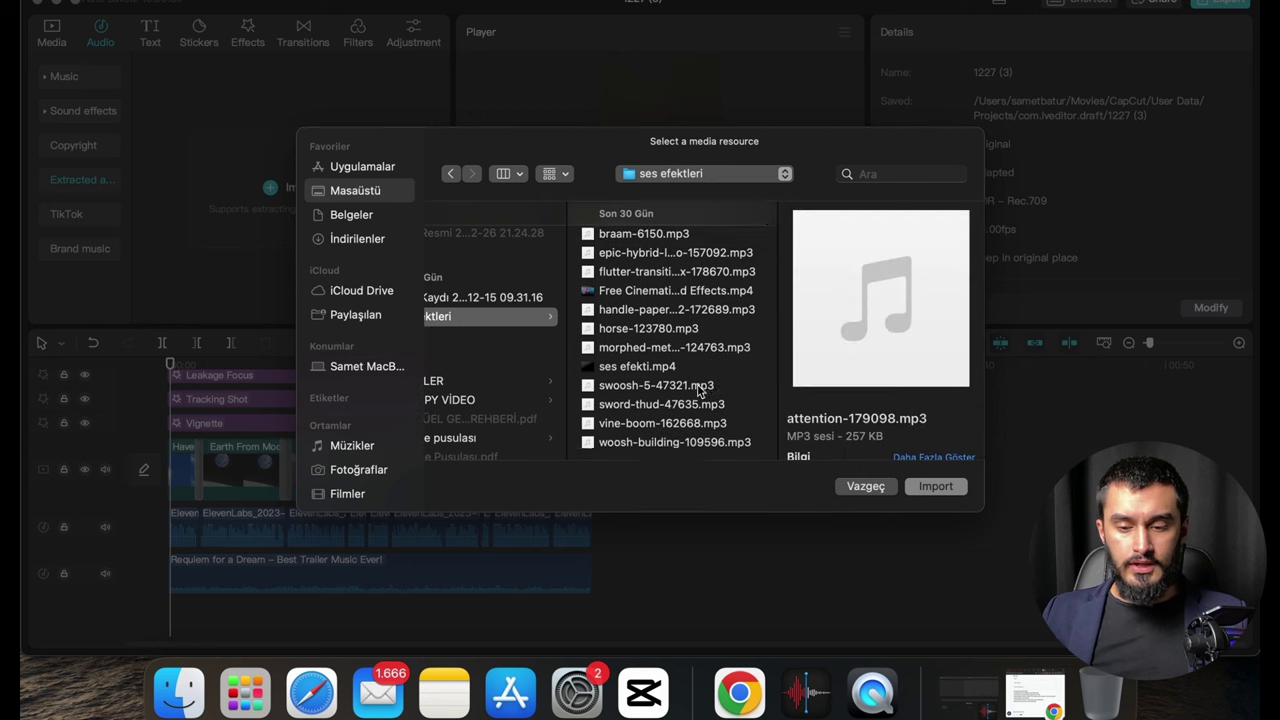
left_click(590, 444, "shift")
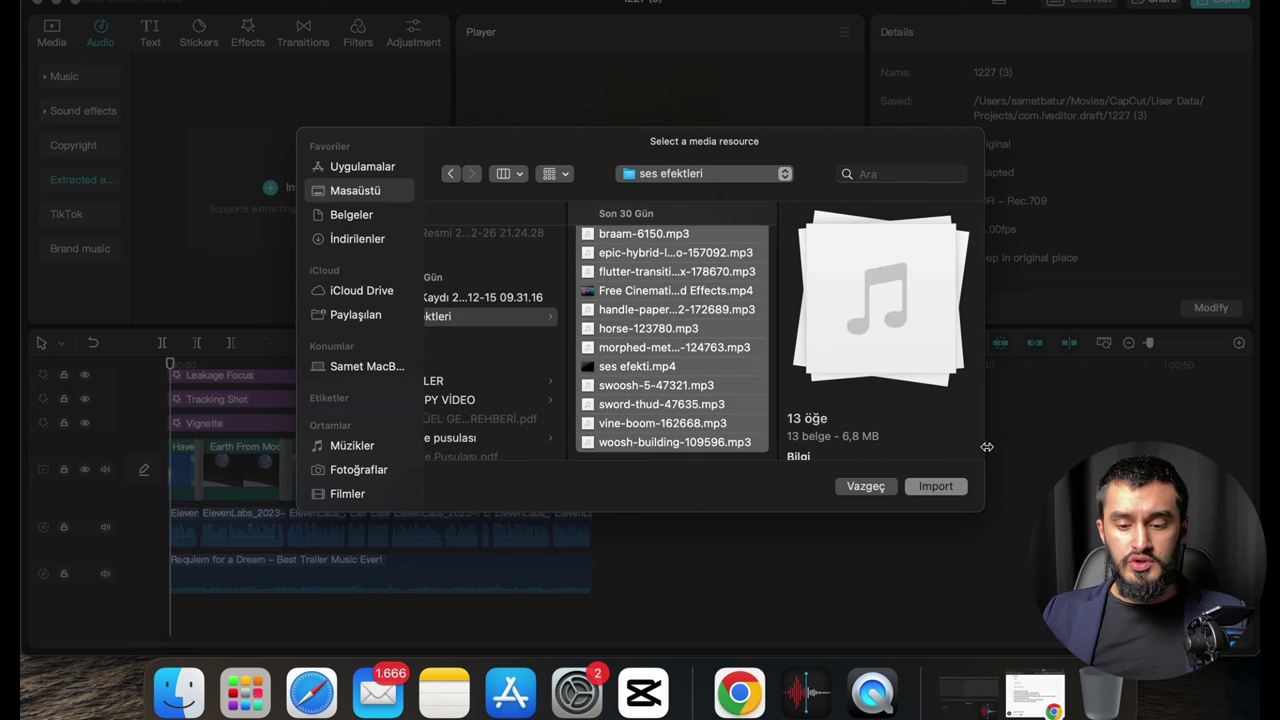
left_click(940, 490)
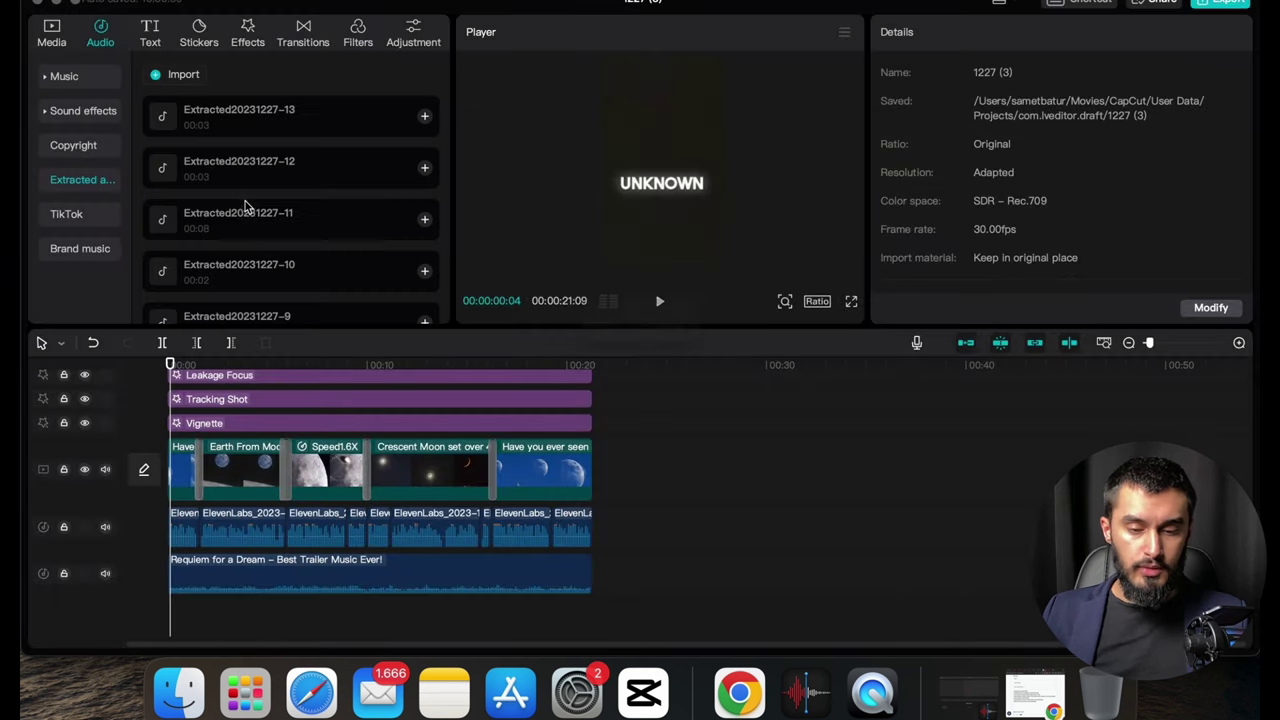
left_click(278, 121)
scroll(266, 137, "down", 1)
left_click(340, 152)
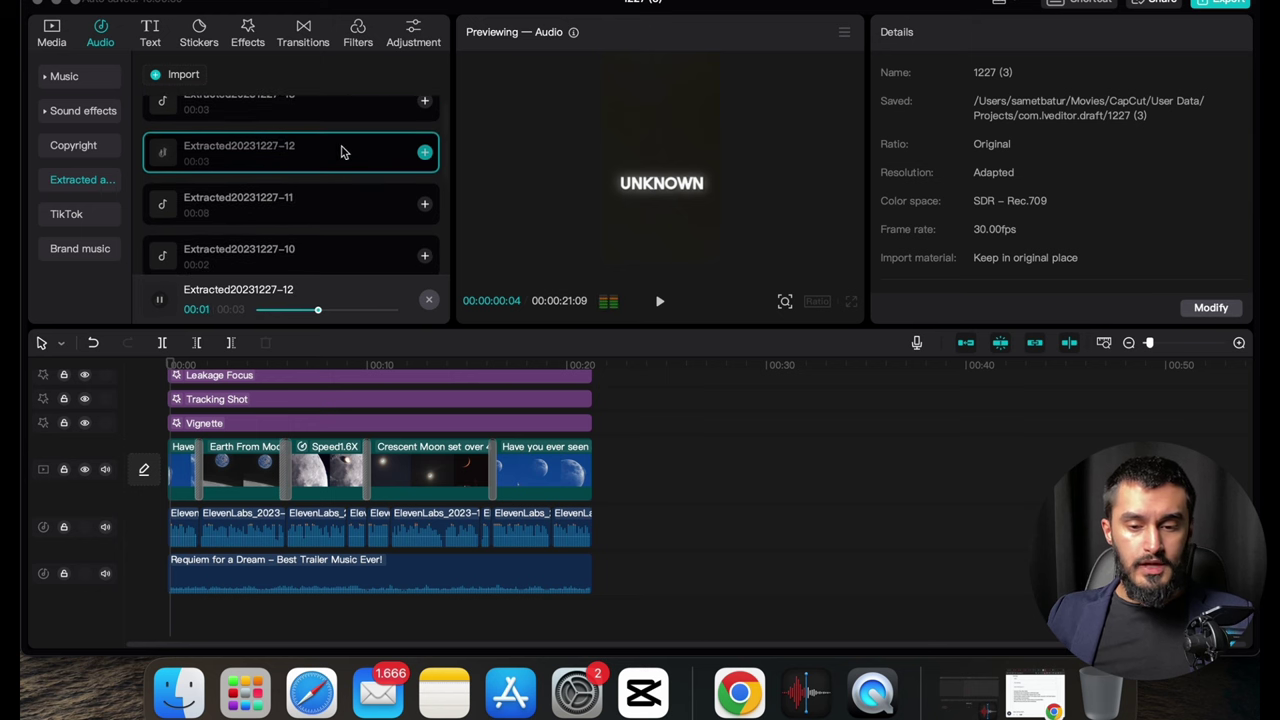
left_click(424, 153)
scroll(157, 441, "up", 6)
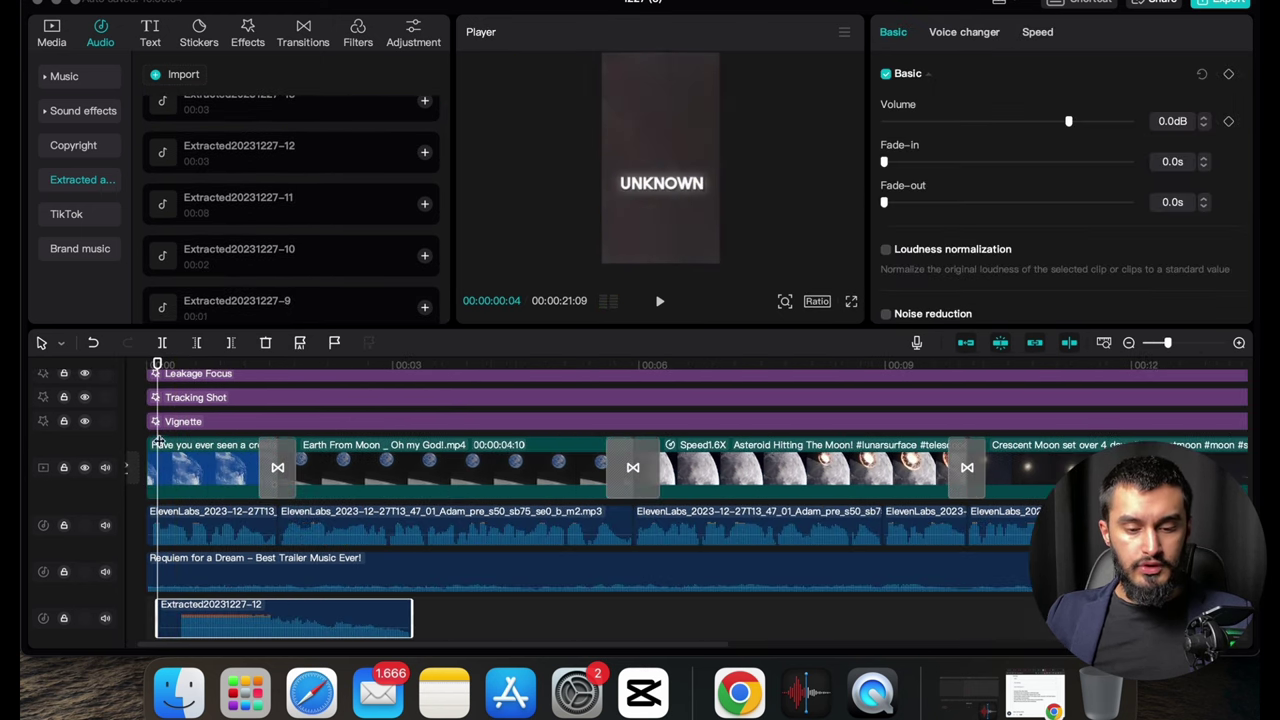
key("space")
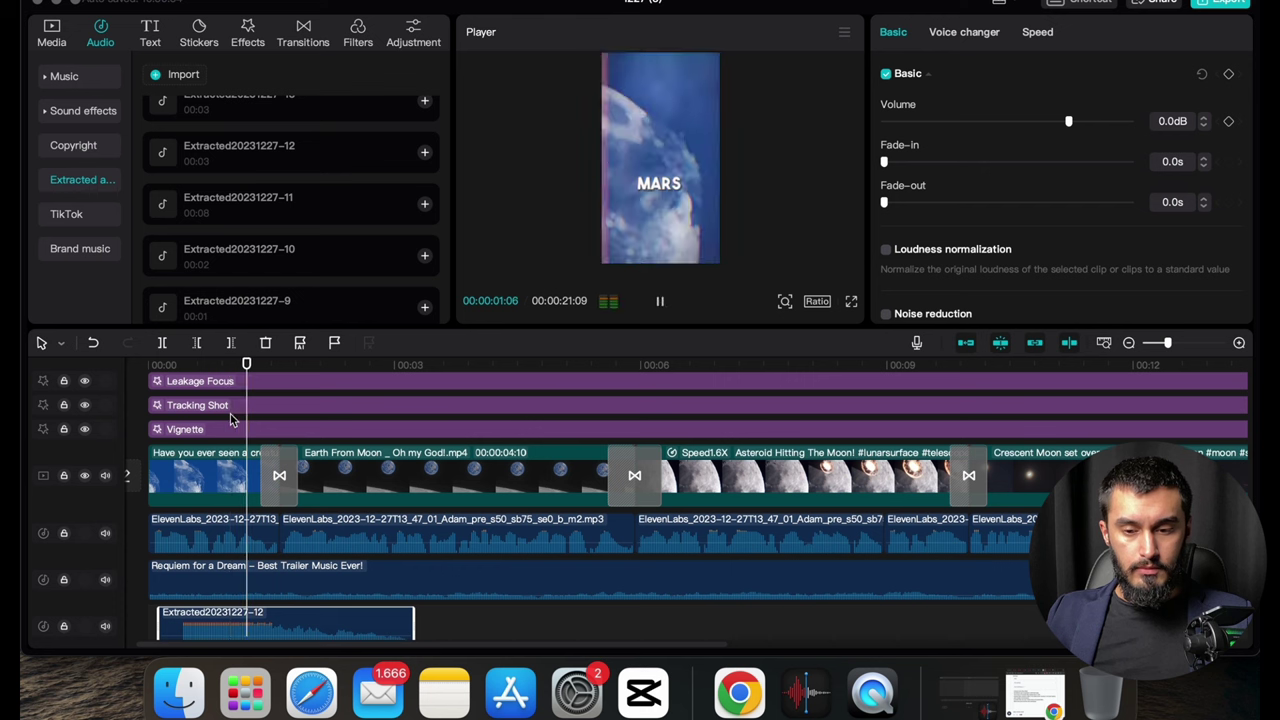
key("space")
Step: Shift the sound effect so its loud part begins at the 1-second mark, set its volume to -8.7 dB, and replay the opening
scroll(230, 420, "up", 3)
left_click(230, 420)
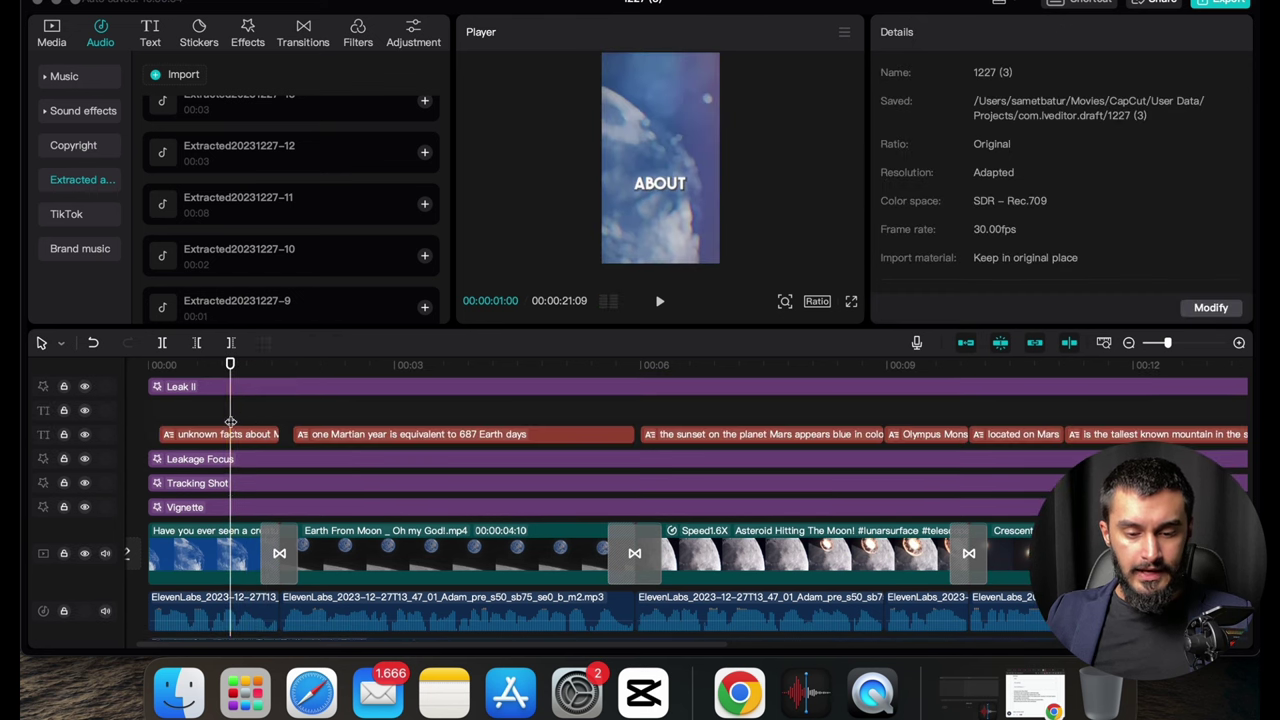
scroll(230, 420, "down", 3)
left_click(250, 578)
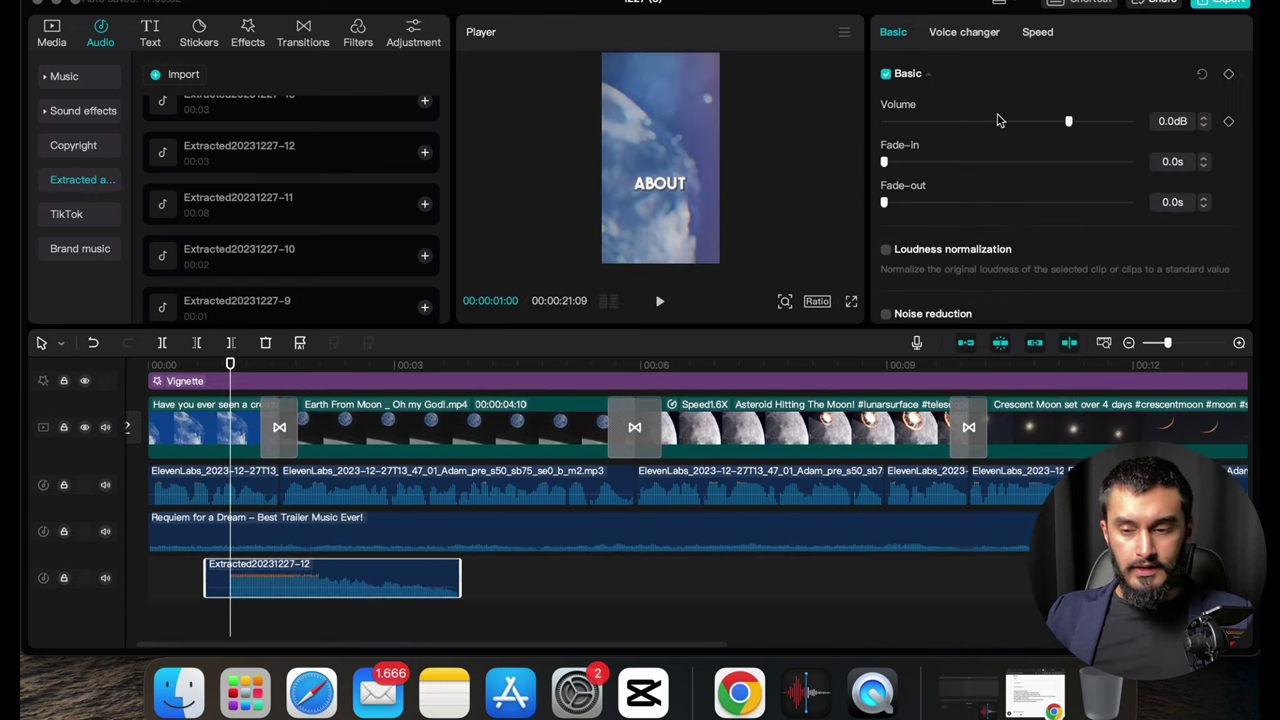
left_click(1040, 121)
key("space")
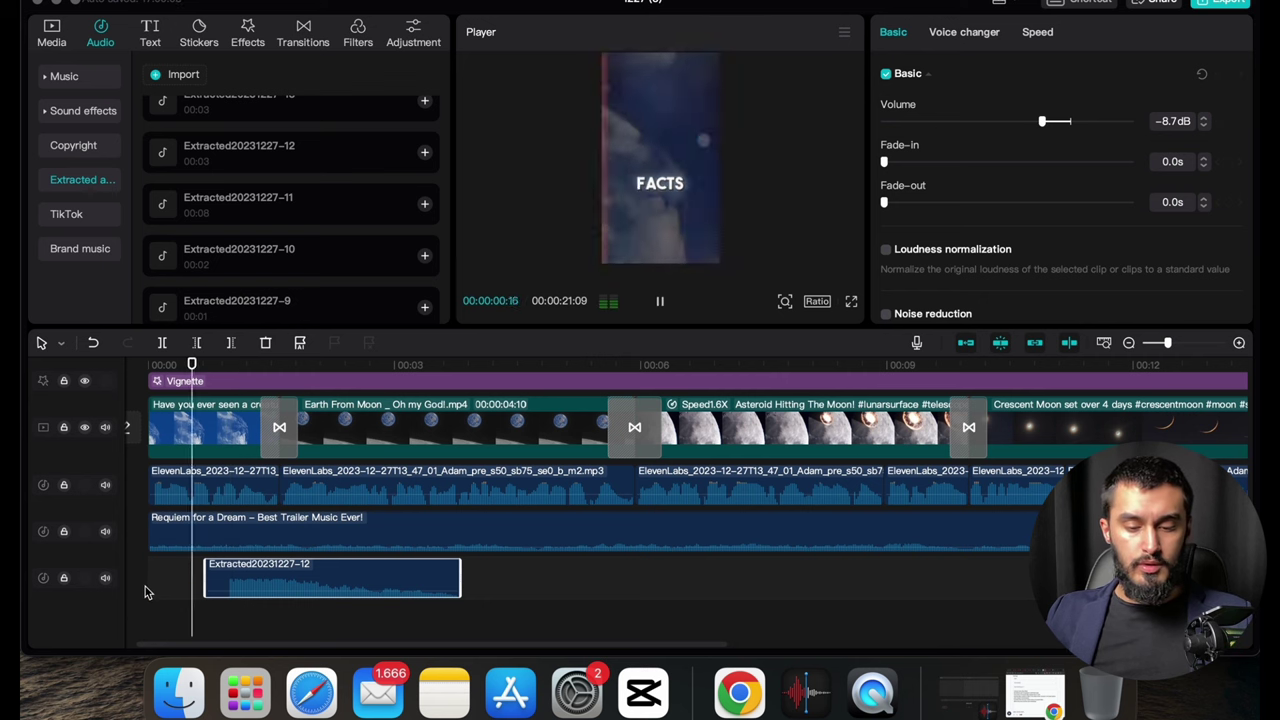
Step: Replay the opening through the start of the Martian-year line to check the sound effect against the first transition
key("space")
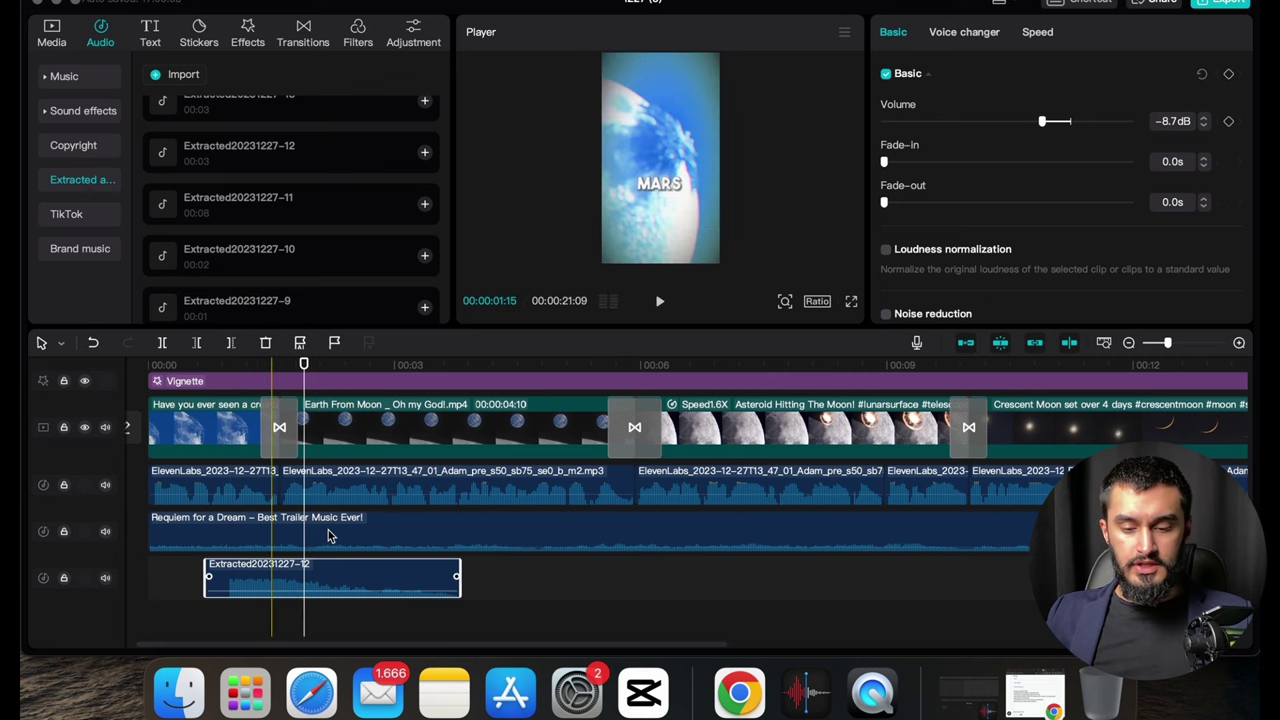
left_click(194, 588)
key("space")
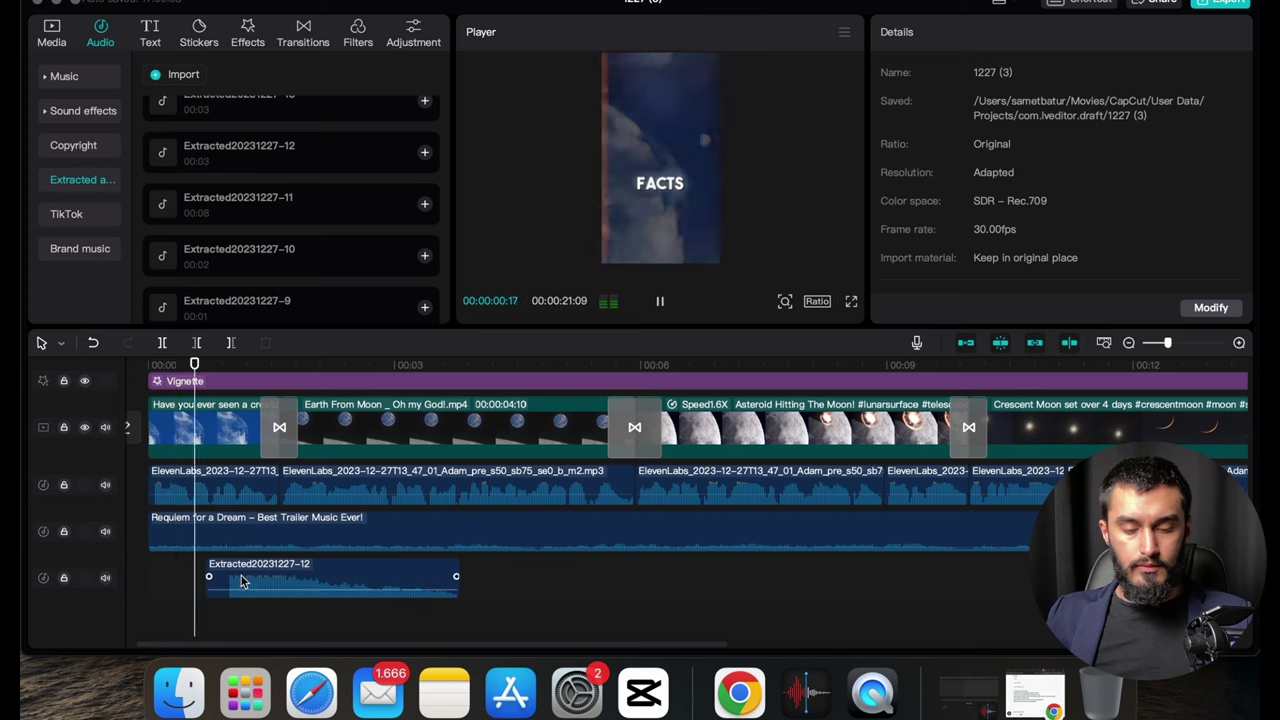
scroll(366, 534, "up", 2)
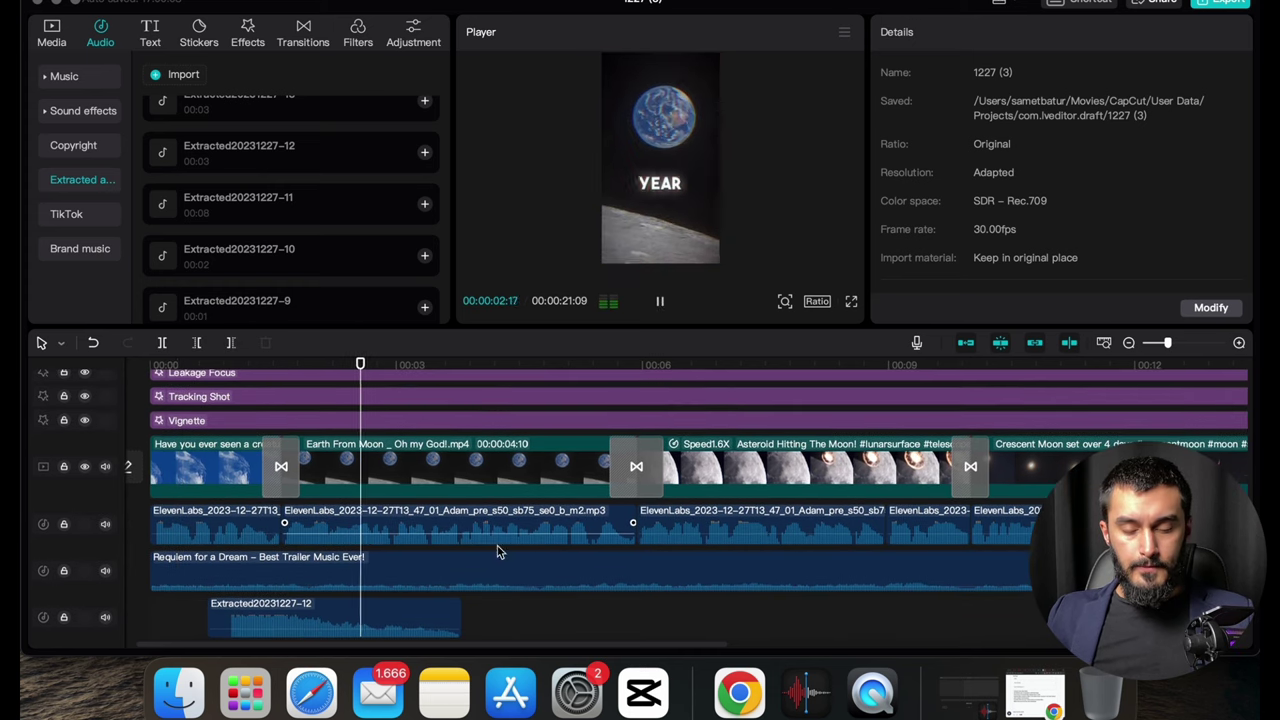
key("space")
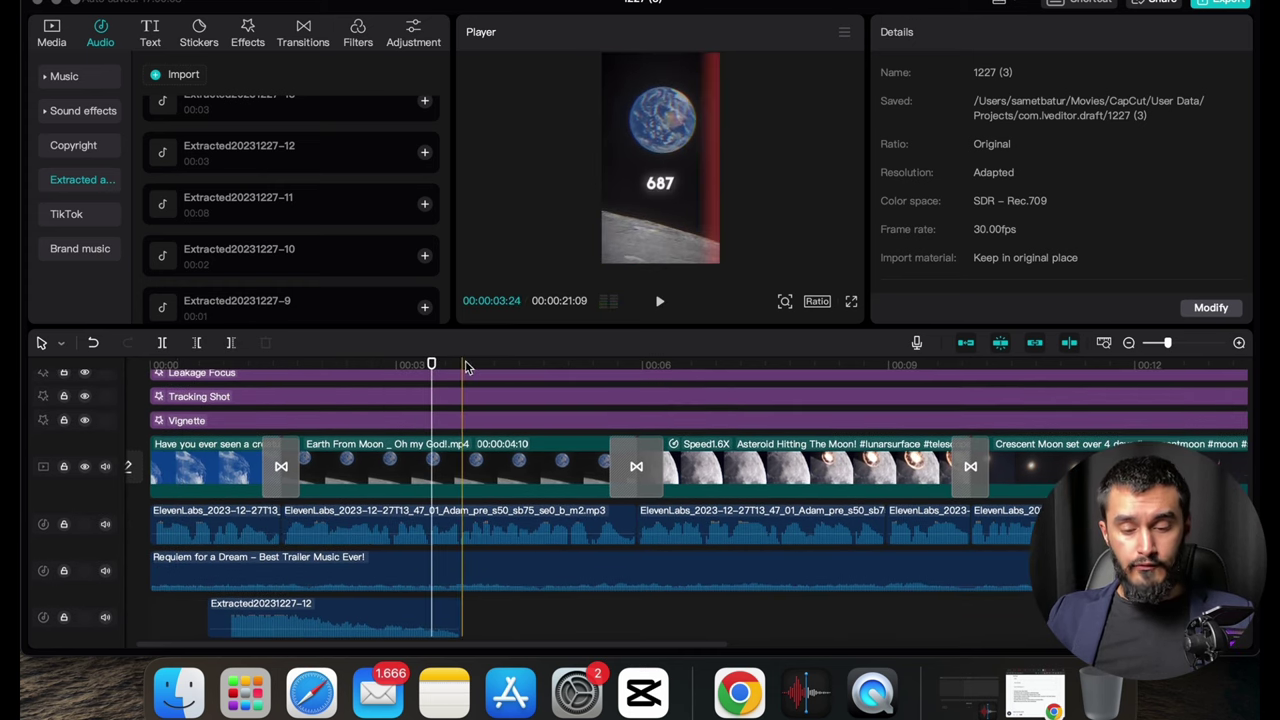
Step: Add Extracted20231227-8 at 00:00:03:13, lower its volume, and play the Martian-year section with it
scroll(465, 400, "down", 2)
scroll(262, 242, "down", 2)
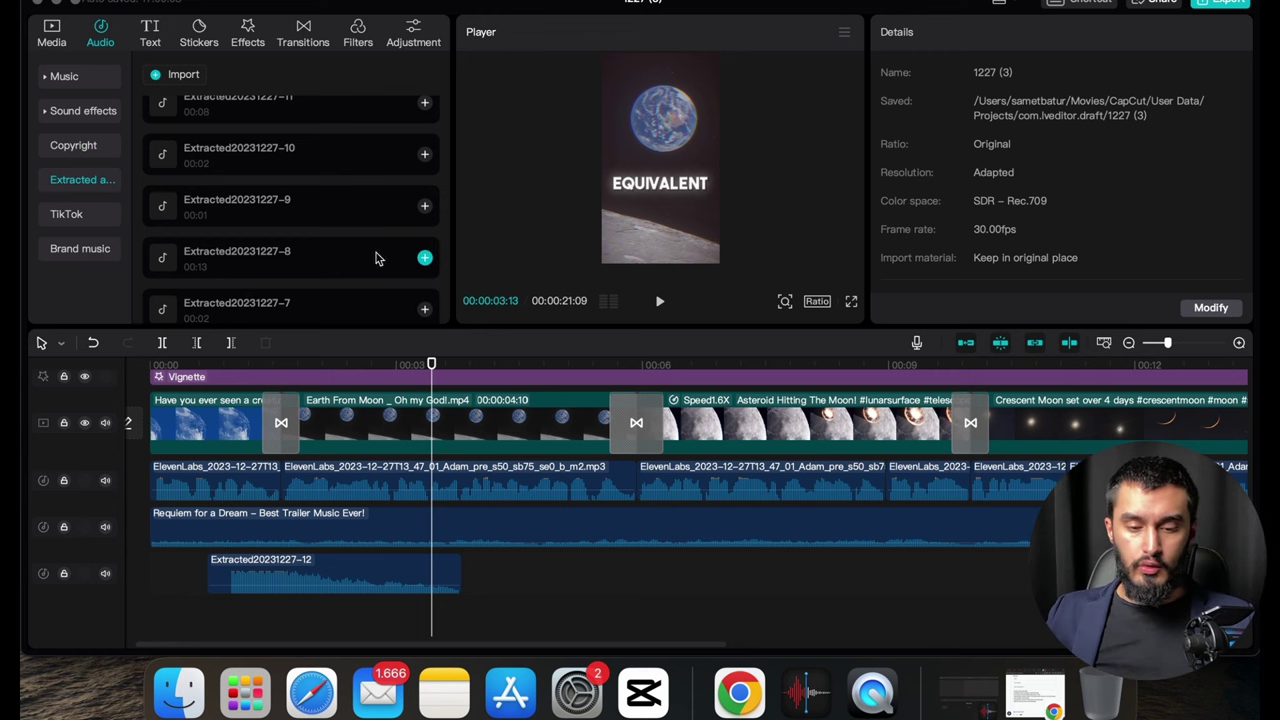
left_click(410, 258)
left_click(425, 258)
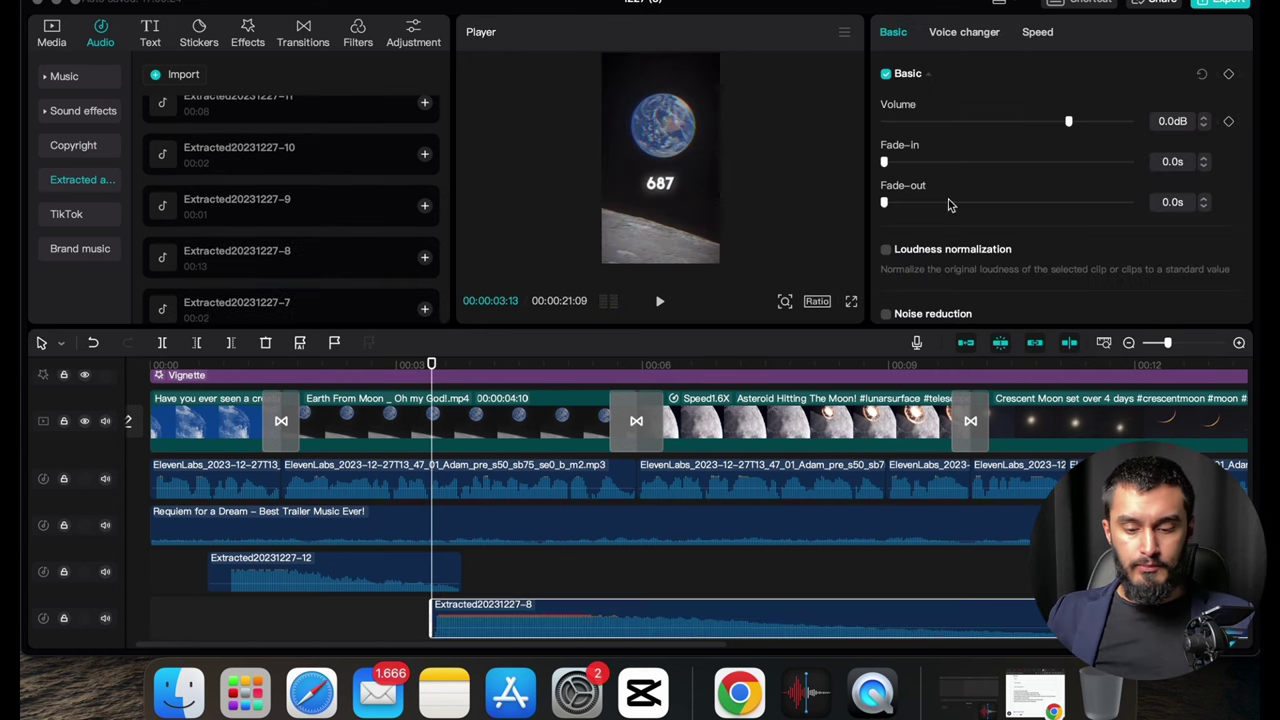
left_click(1035, 121)
left_click(385, 627)
key("space")
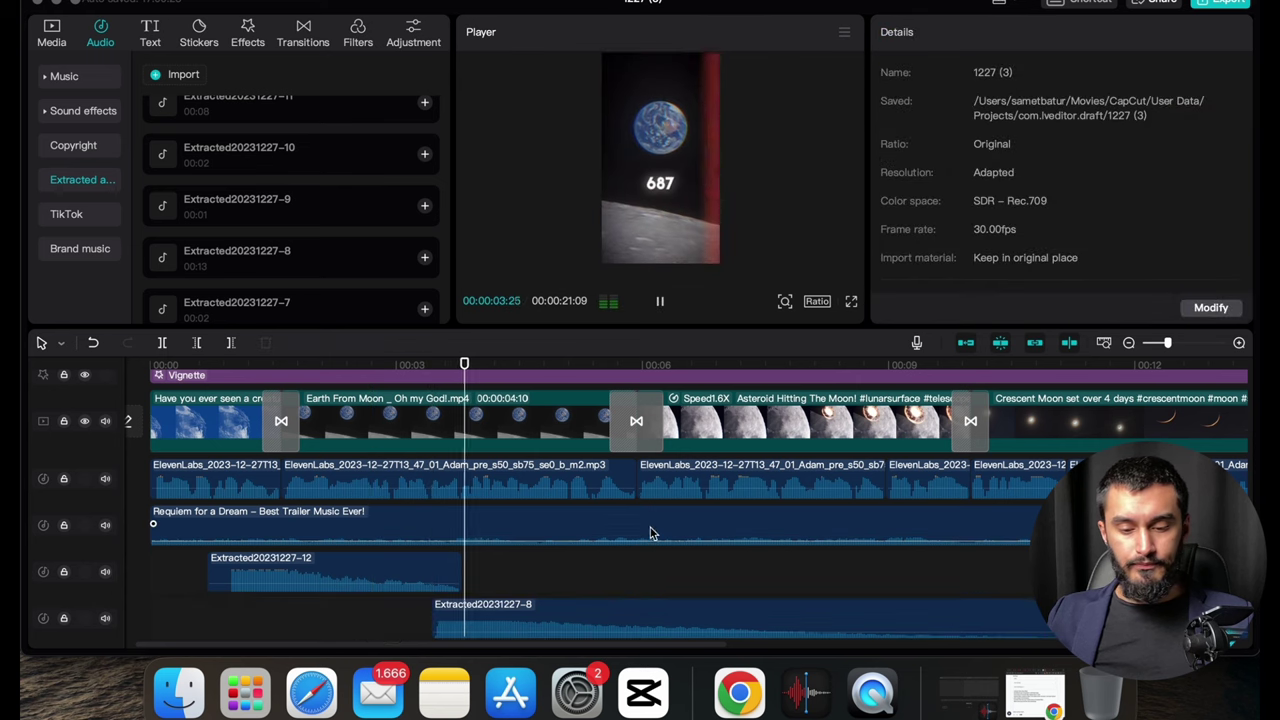
scroll(635, 567, "up", 2)
scroll(635, 567, "right", 3)
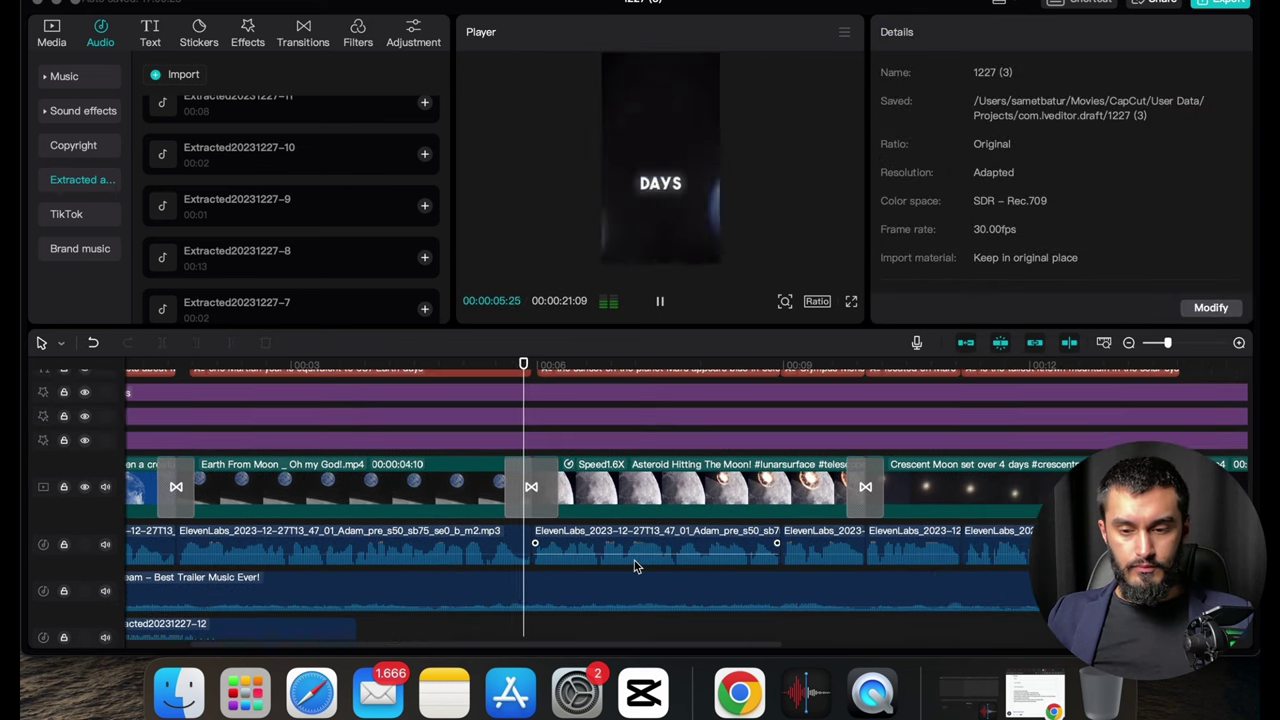
Step: Place Extracted20231227-5 at about 10 seconds under the crescent moon clip and trim its end to about 00:00:14:09
scroll(635, 566, "down", 3)
left_click(635, 590)
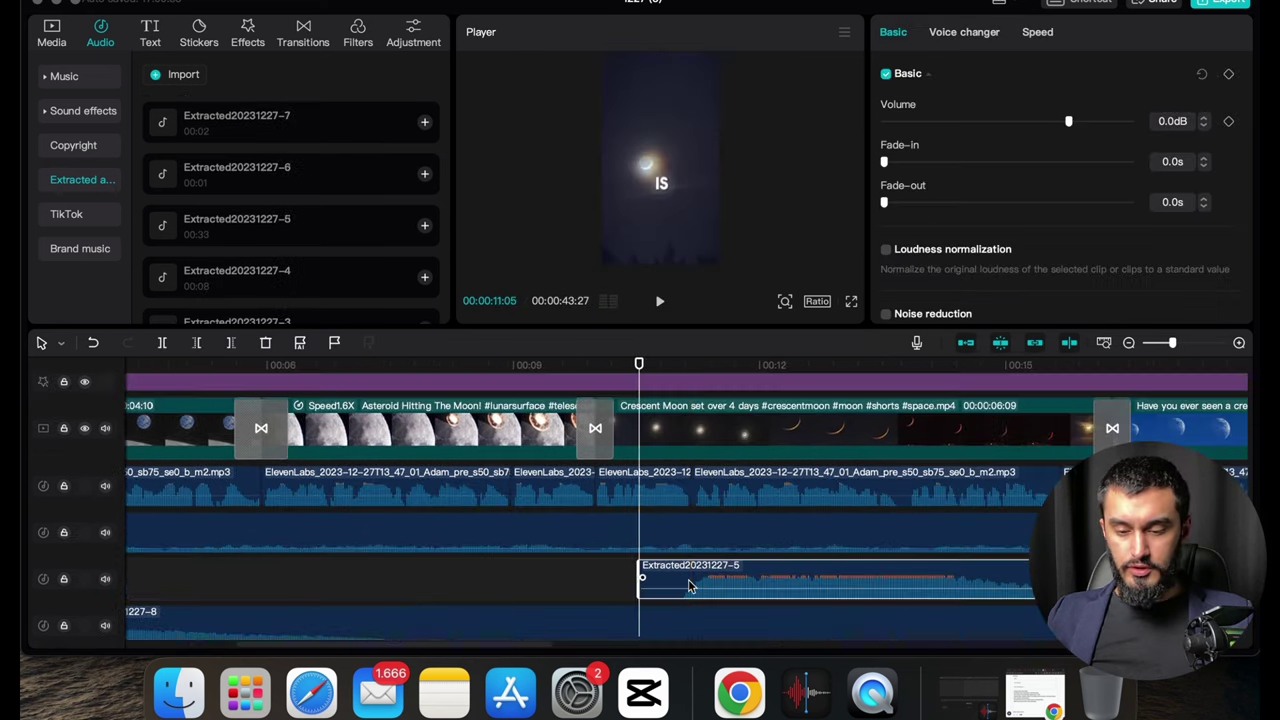
scroll(660, 600, "right", 2)
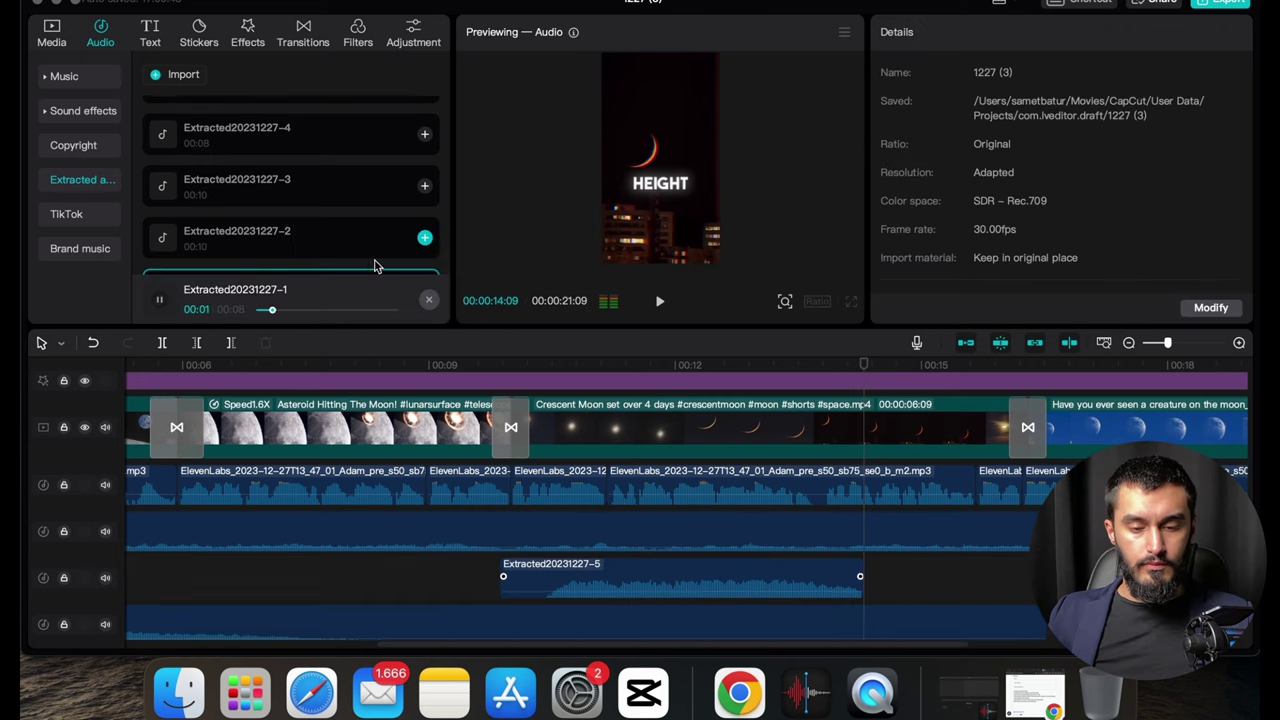
Step: Close the sound preview and add Extracted20231227-1 at about 16 seconds, near the last transition
left_click(429, 299)
left_click(425, 289)
left_click_drag(903, 534, 1003, 534)
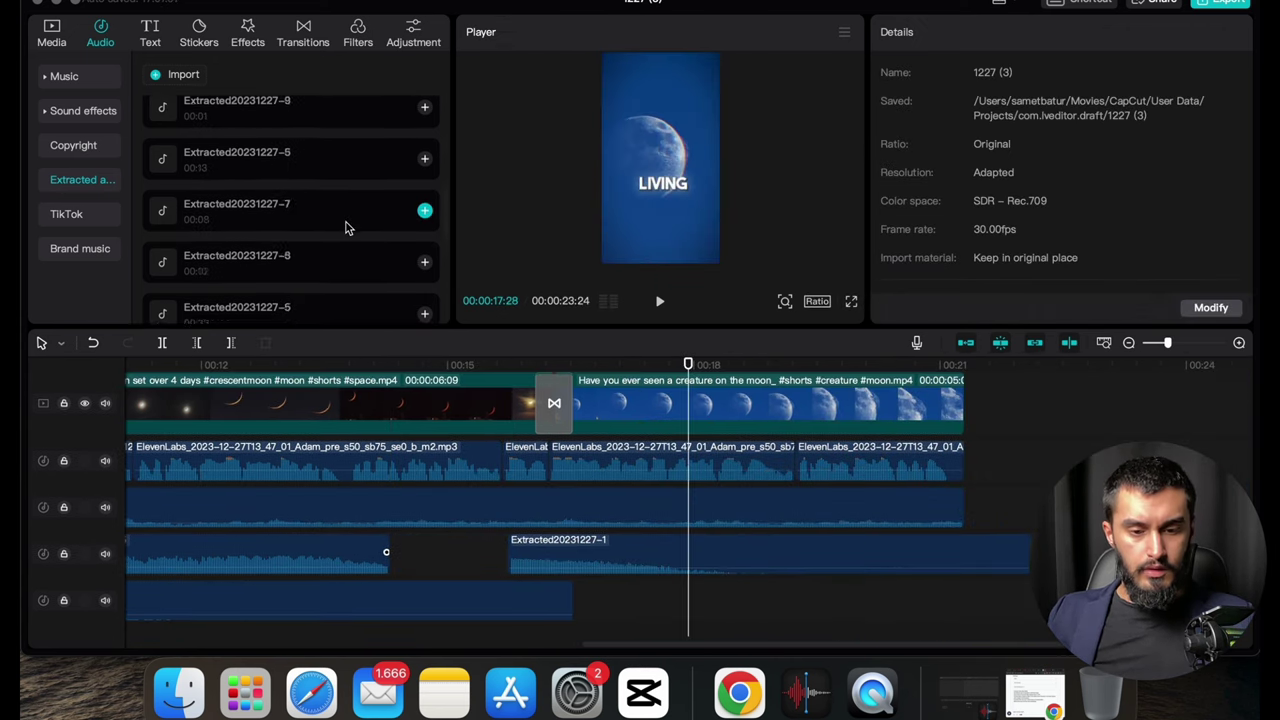
Step: Add Extracted20231227-5 again, cut off its beginning, and fit the remainder under the last clip, ending with the video
left_click_drag(300, 208, 934, 598)
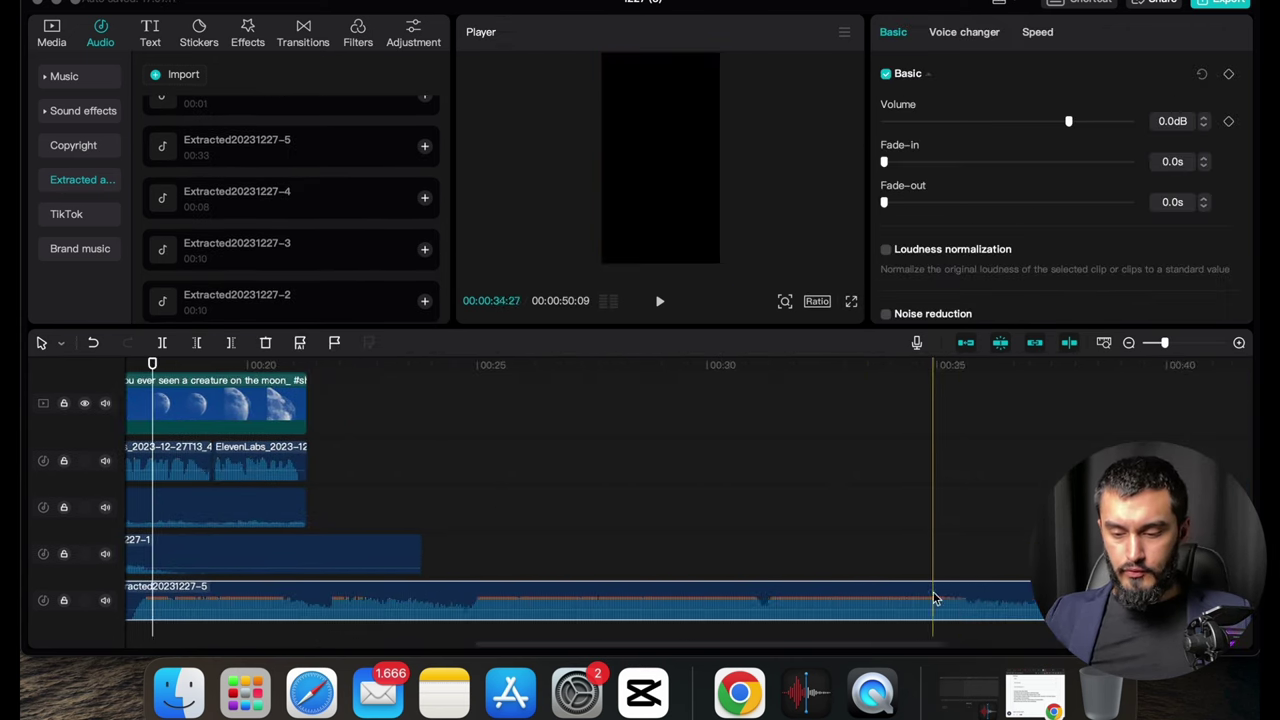
scroll(697, 543, "right", 8)
left_click(669, 601)
key("space")
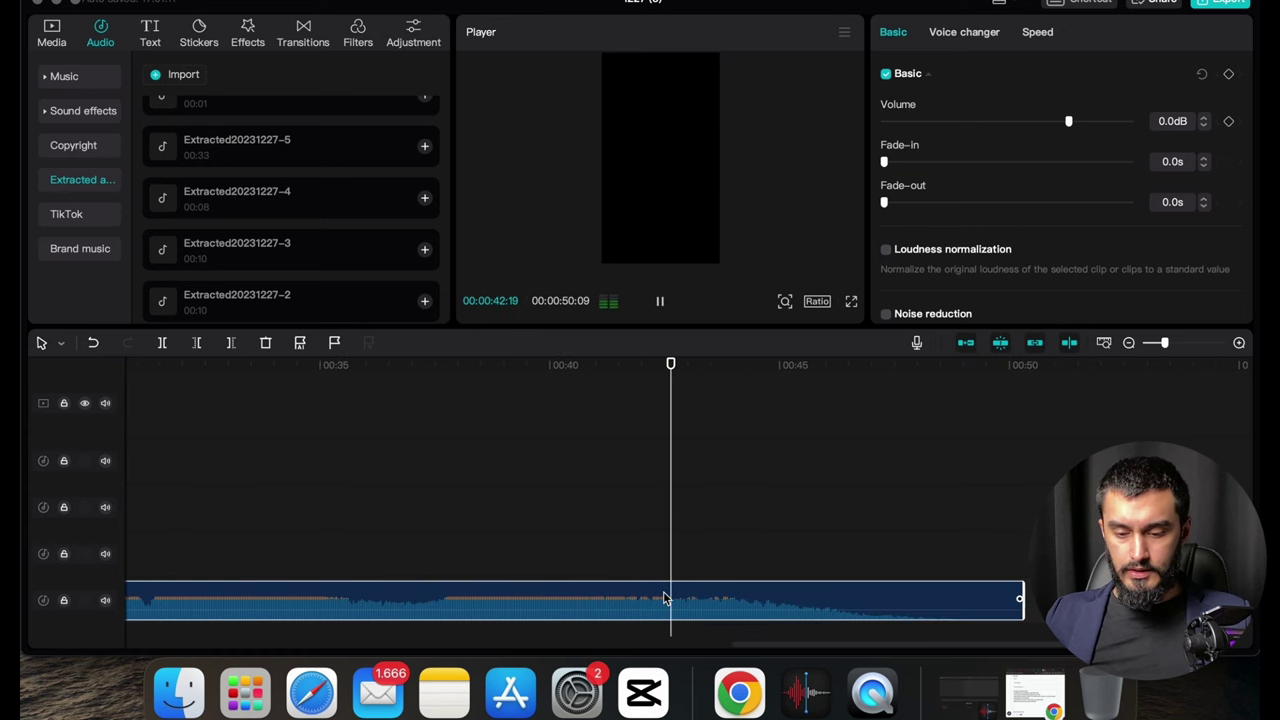
left_click(622, 585)
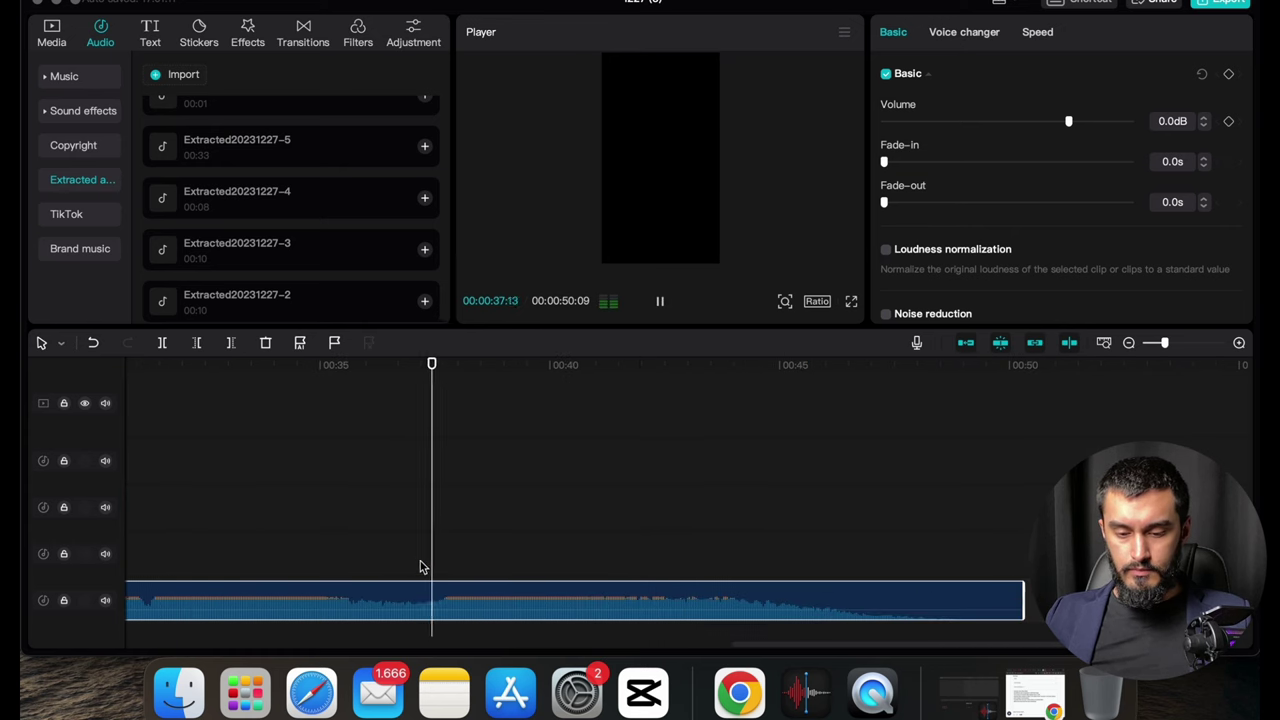
key("q")
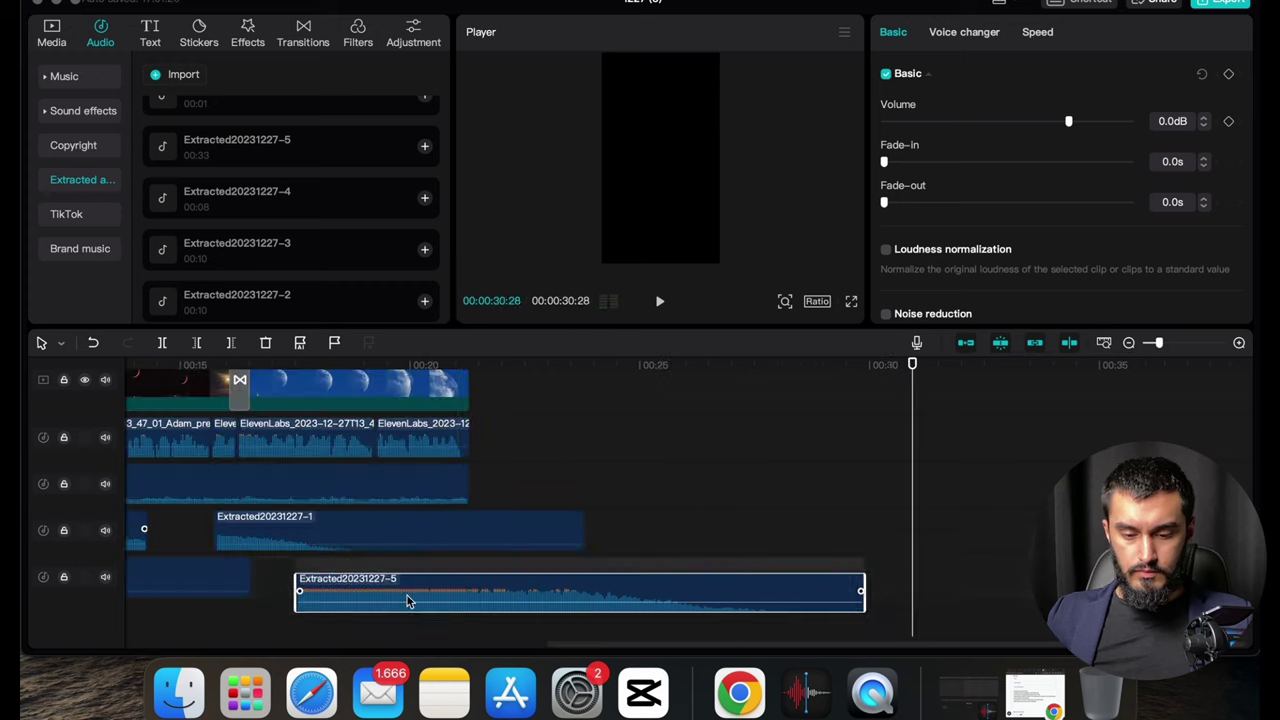
left_click(664, 572)
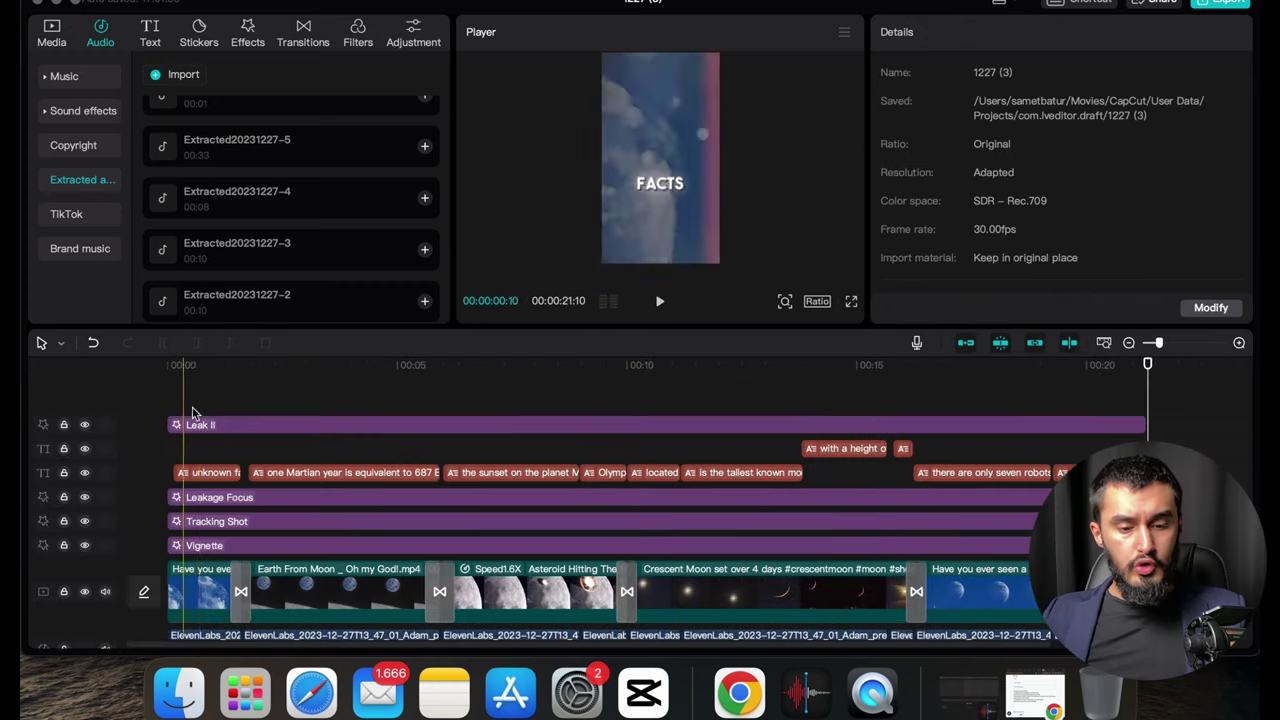
Step: Review the timeline's effect, caption, video and audio tracks from the Leak II effect down to the sound effects
left_click(300, 443)
scroll(298, 442, "down", 1)
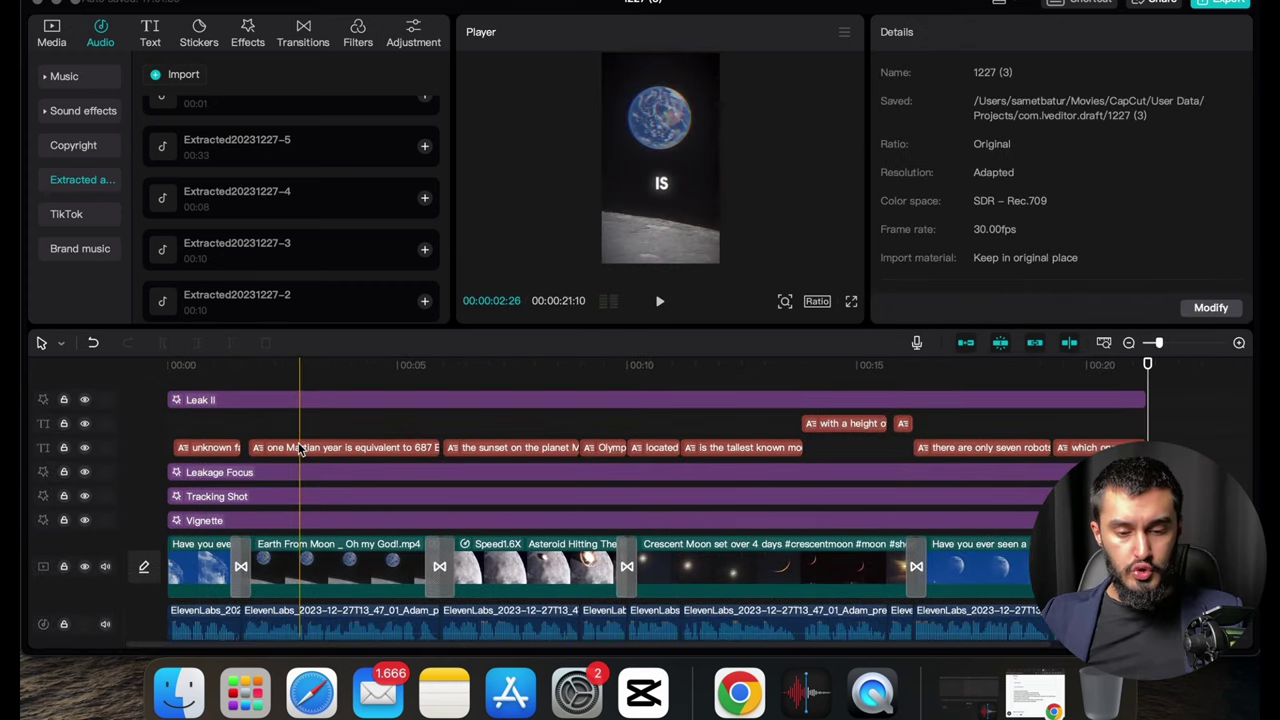
scroll(298, 442, "down", 1)
scroll(238, 406, "down", 1)
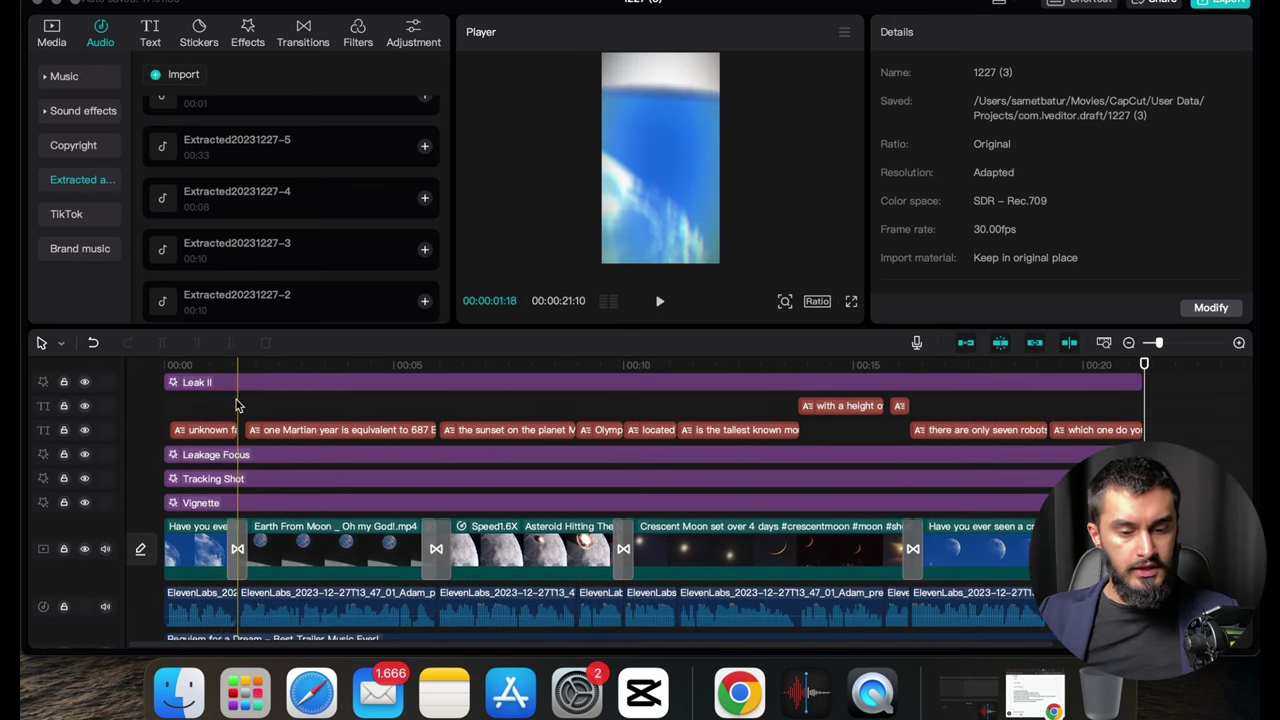
scroll(283, 441, "down", 1)
scroll(240, 440, "down", 1)
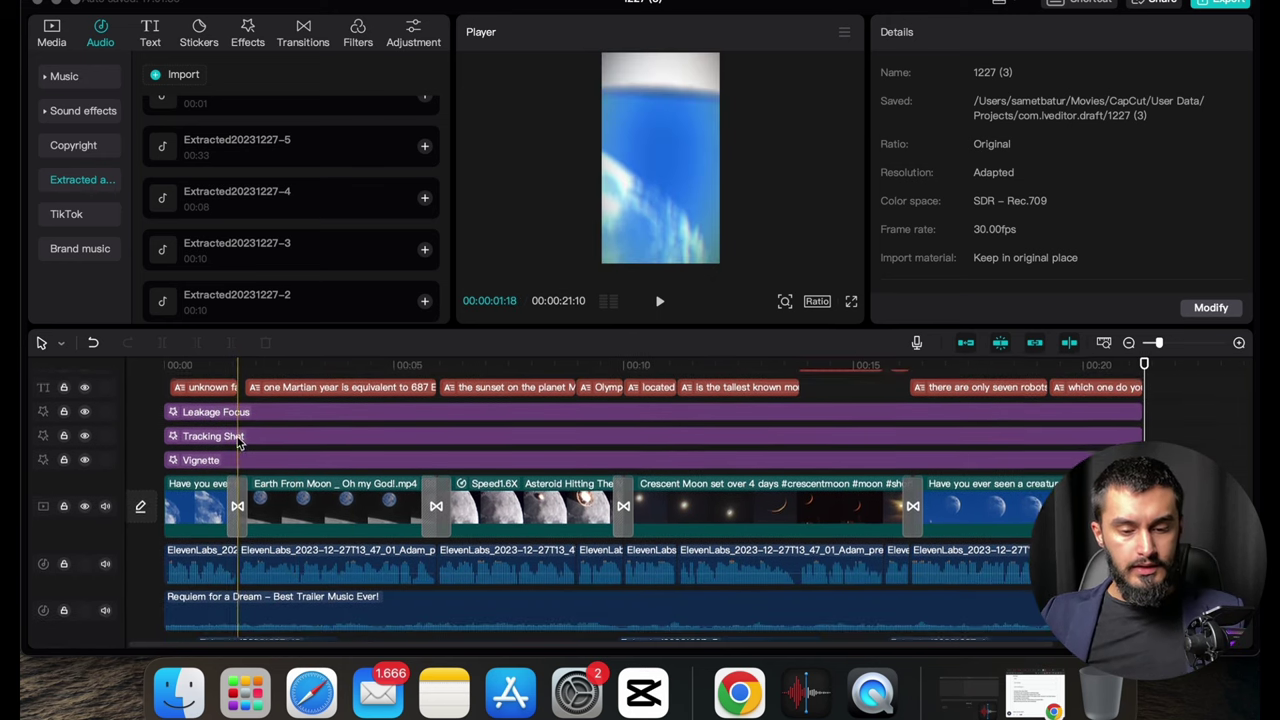
scroll(283, 430, "down", 1)
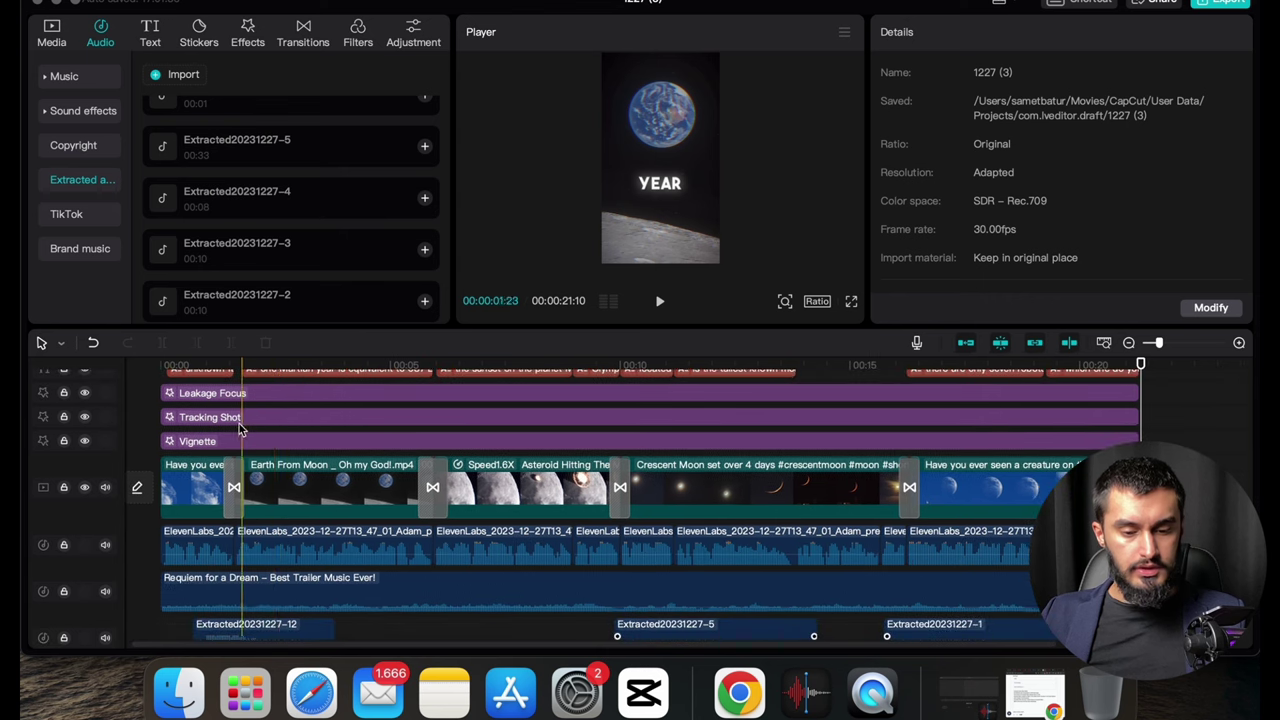
scroll(265, 430, "down", 1)
scroll(282, 432, "down", 1)
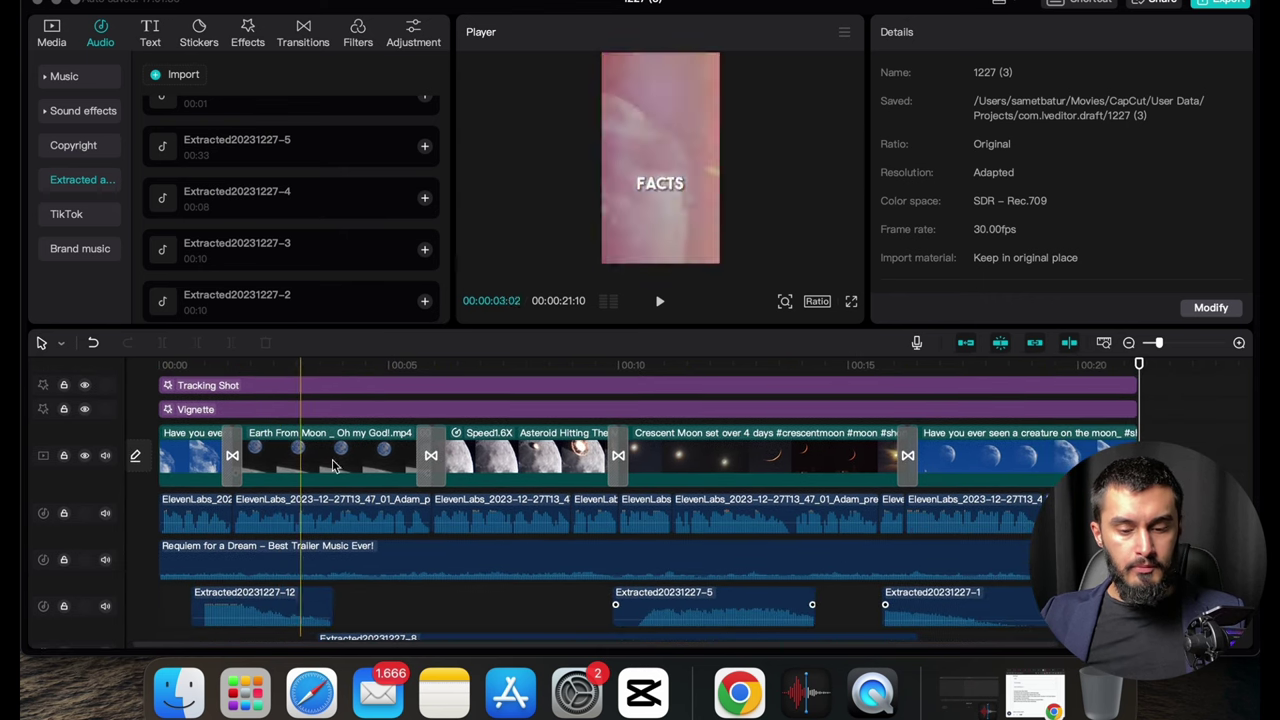
Step: Select the transition between the first two clips and try to add Sliding Memories from the trending transitions
left_click(232, 455)
left_click(303, 35)
left_click(291, 198)
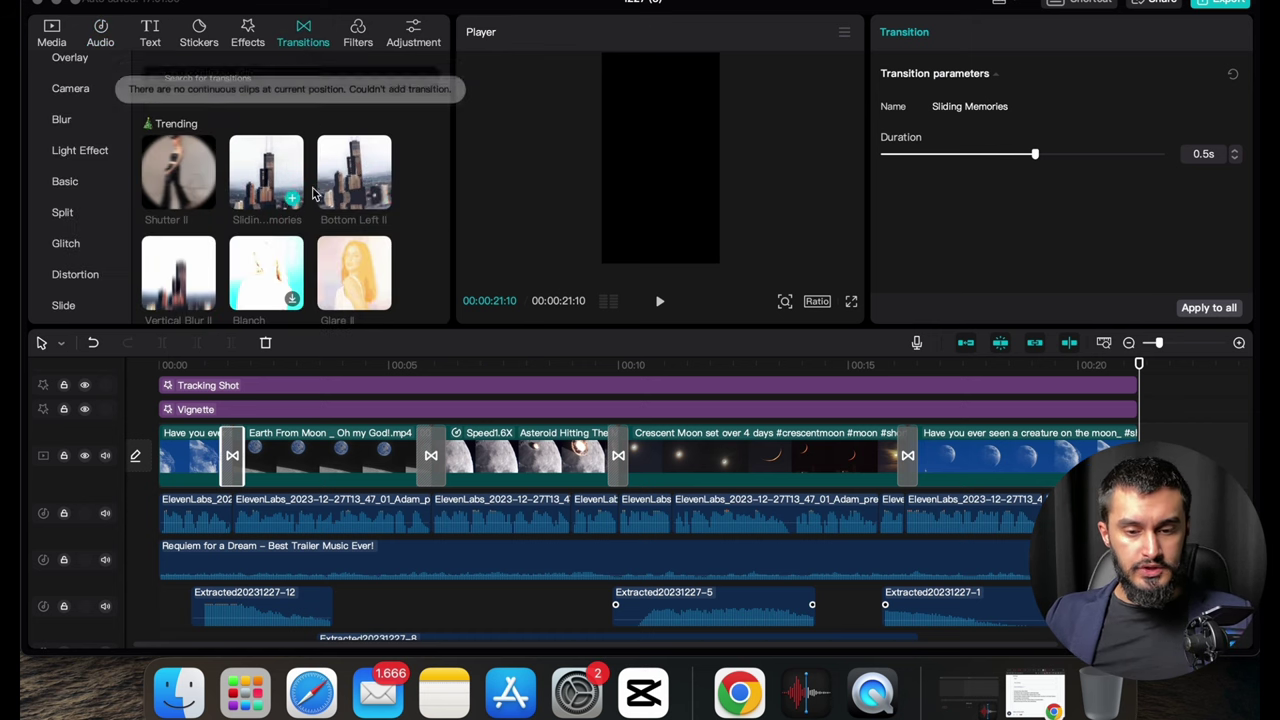
left_click(380, 198)
left_click(368, 366)
Step: Look over the voice-over, music and sound-effect tracks and return to the effect and caption tracks
scroll(364, 376, "down", 2)
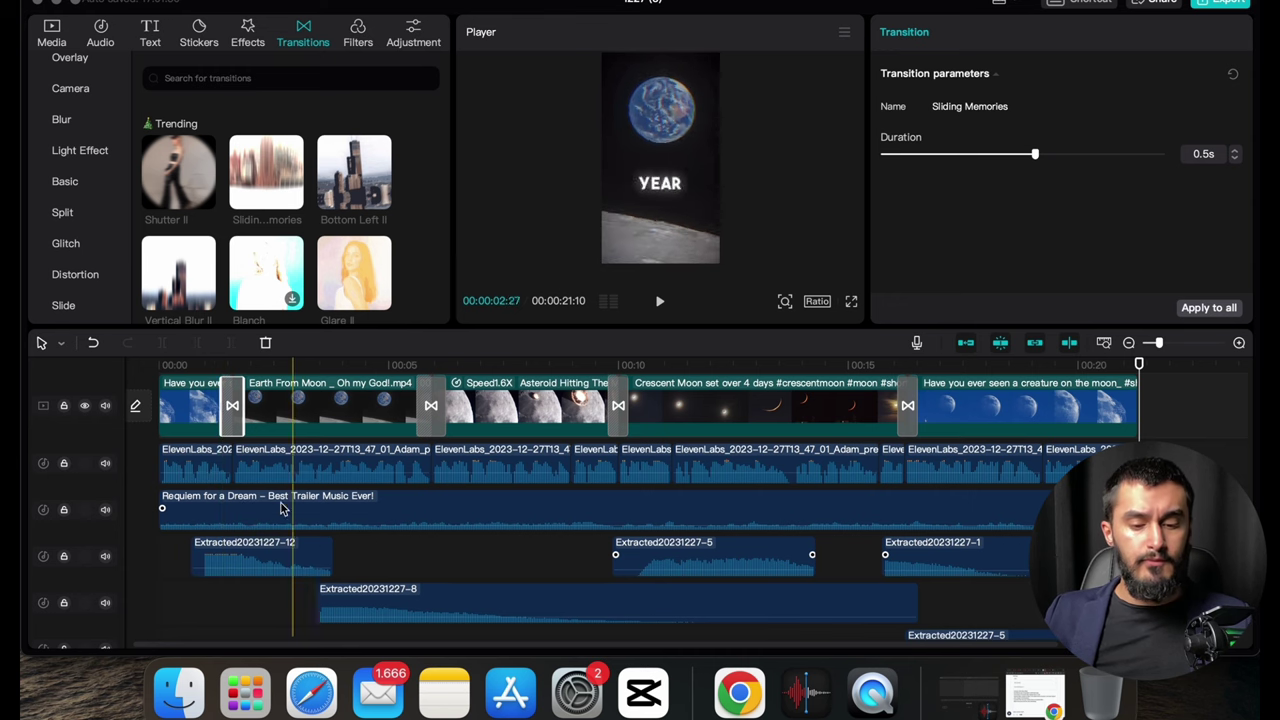
scroll(310, 572, "down", 1)
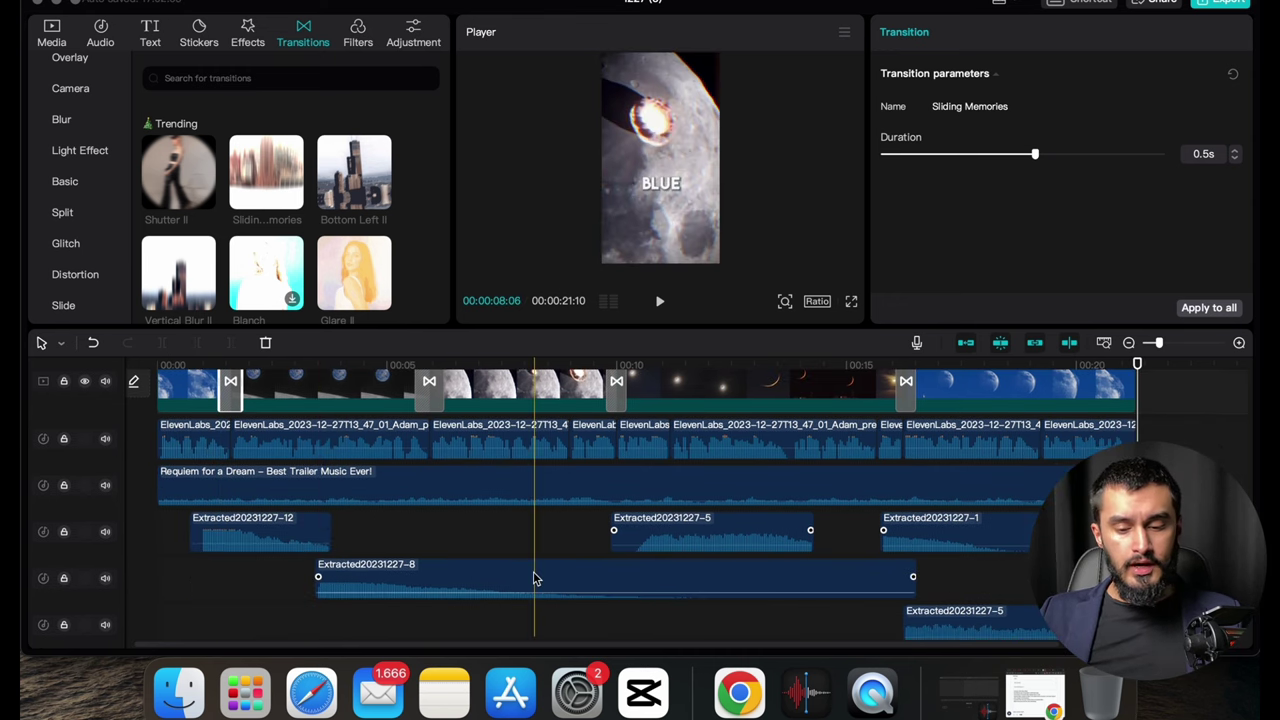
scroll(535, 578, "down", 1)
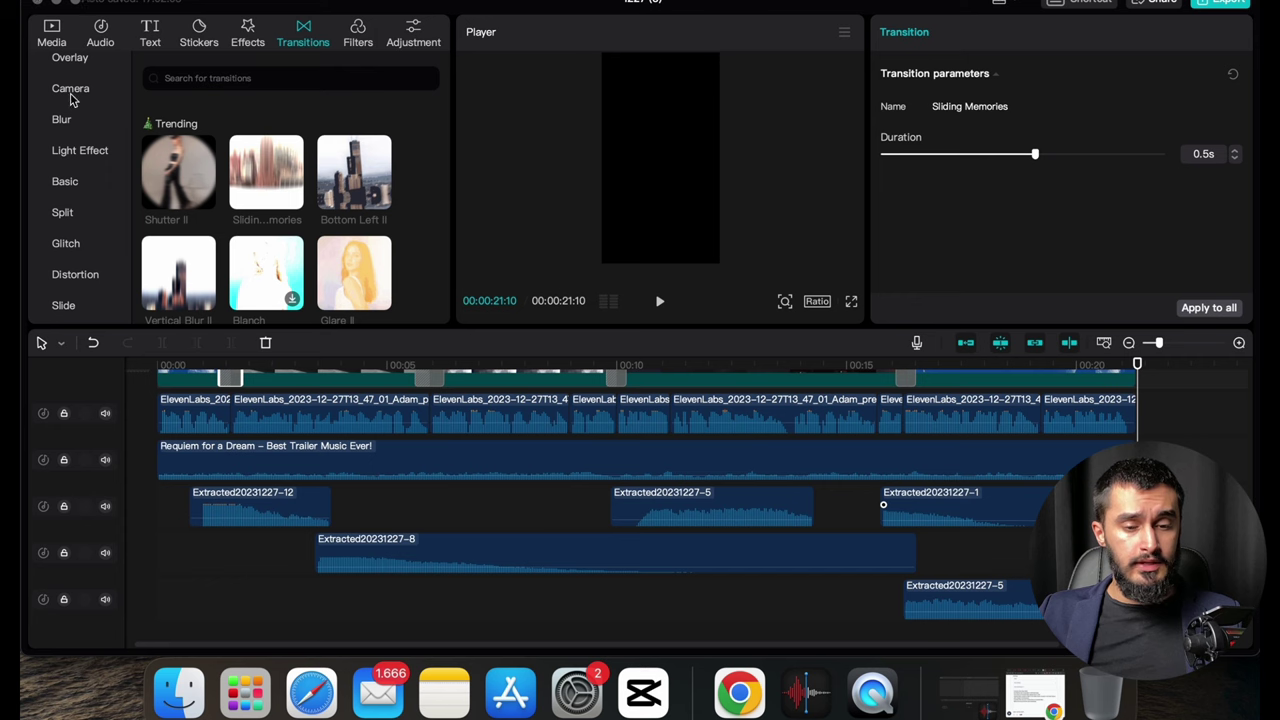
scroll(270, 480, "up", 8)
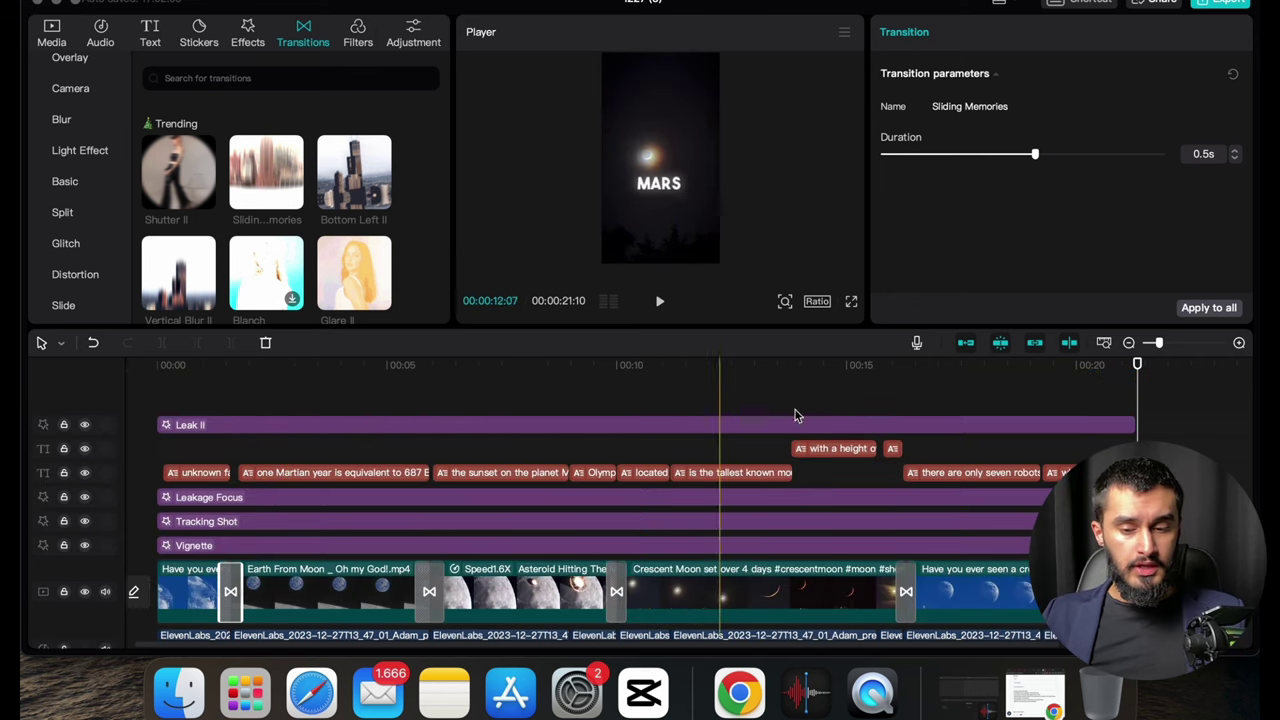